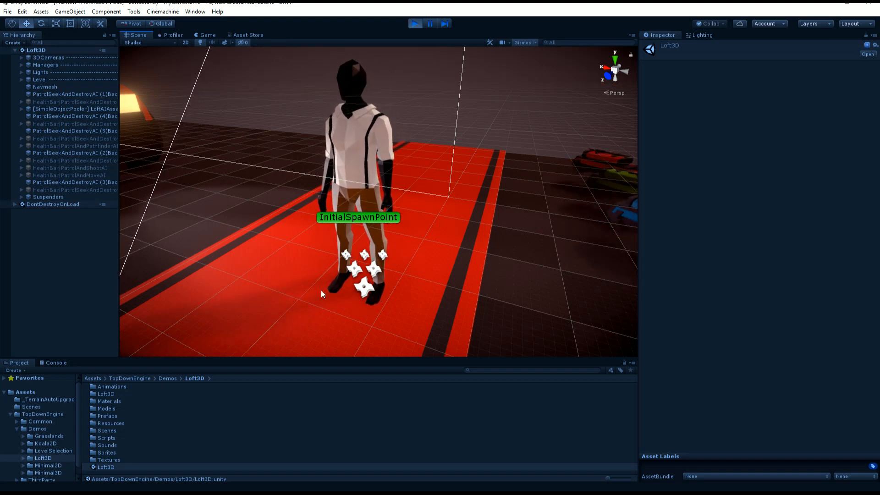
Step: Examine the character standing by InitialSpawnPoint from several angles in the scene, briefly checking it in the running game view
{"action": "left_click_drag", "start_coordinate": [321, 290], "coordinate": [445, 257], "text": "alt"}
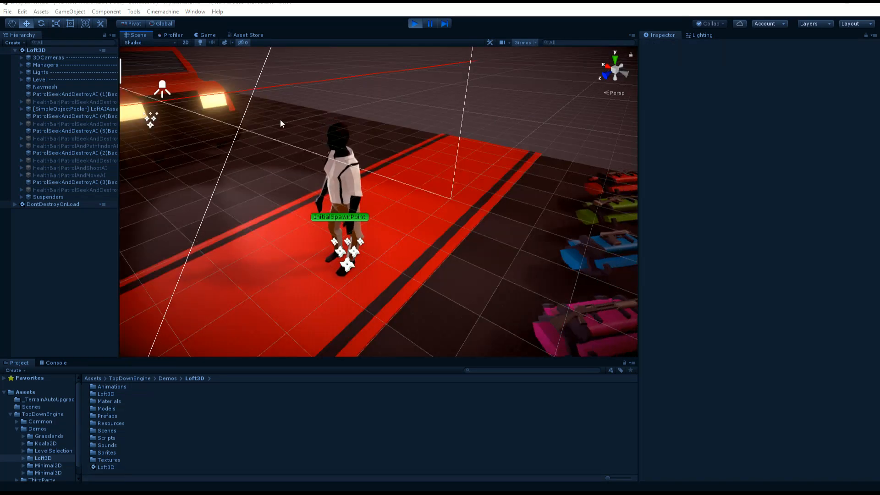
{"action": "left_click_drag", "start_coordinate": [295, 186], "coordinate": [504, 202], "text": "alt"}
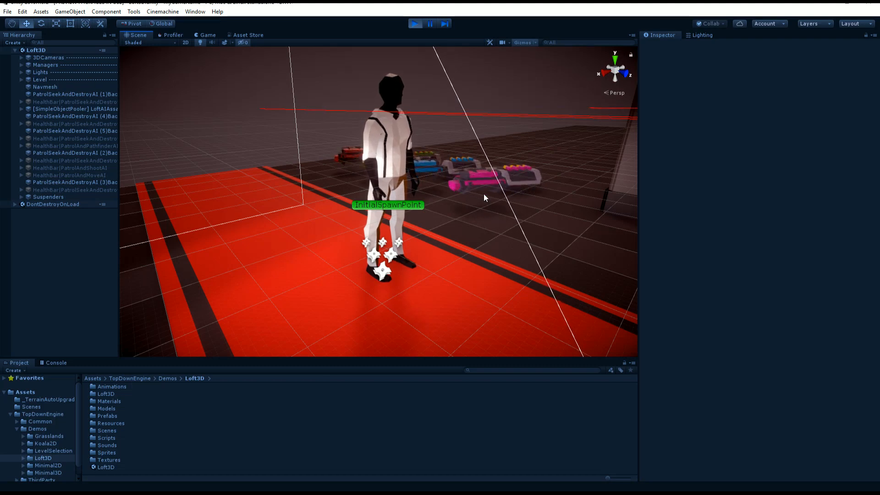
{"action": "left_click_drag", "start_coordinate": [482, 194], "coordinate": [470, 210], "text": "alt"}
{"action": "left_click", "coordinate": [215, 35]}
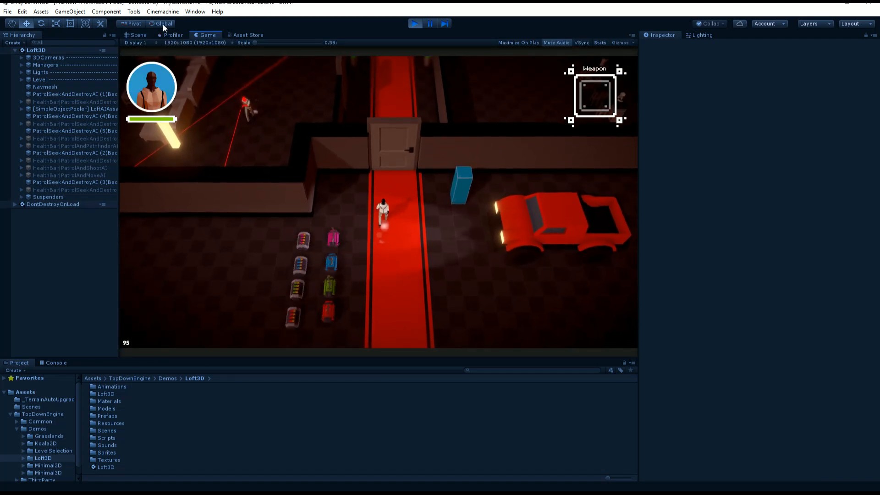
{"action": "left_click", "coordinate": [138, 35]}
{"action": "left_click_drag", "start_coordinate": [381, 144], "coordinate": [344, 219], "text": "alt"}
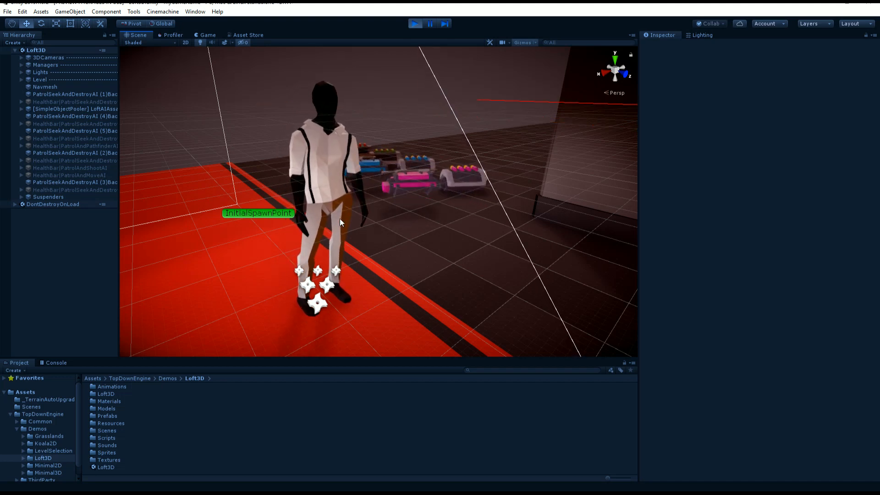
{"action": "mouse_move", "coordinate": [340, 219]}
{"action": "left_mouse_down", "text": "alt"}
{"action": "mouse_move", "coordinate": [308, 206]}
{"action": "mouse_move", "coordinate": [339, 211]}
{"action": "left_mouse_up", "text": "alt"}
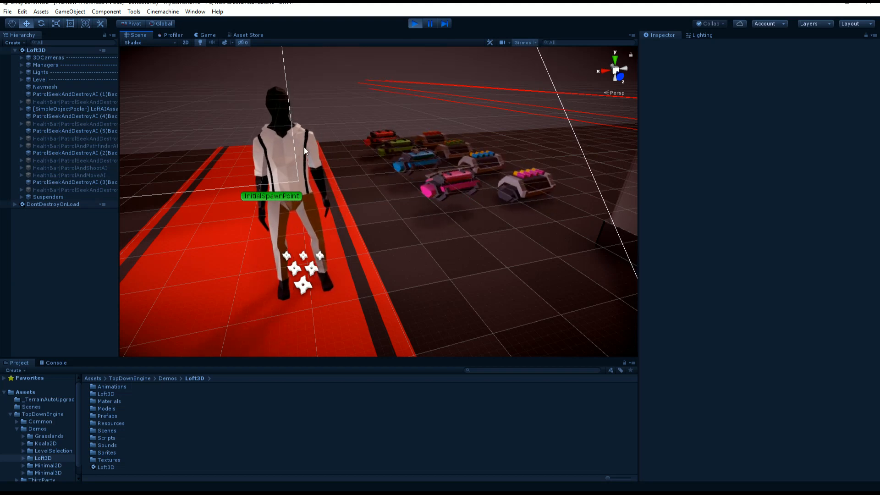
Step: Select the Suspenders character and review its Capsule Collider settings
{"action": "middle_click_drag", "start_coordinate": [304, 147], "coordinate": [345, 133]}
{"action": "left_click", "coordinate": [344, 134]}
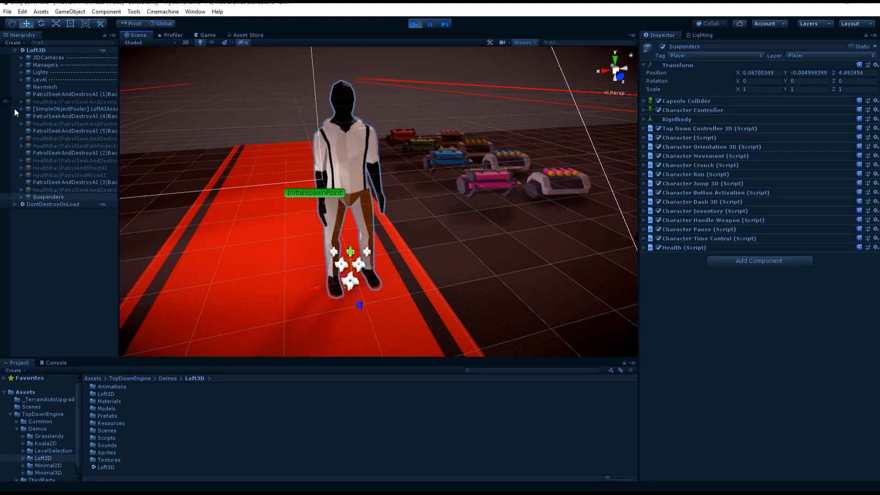
{"action": "left_click", "coordinate": [59, 199]}
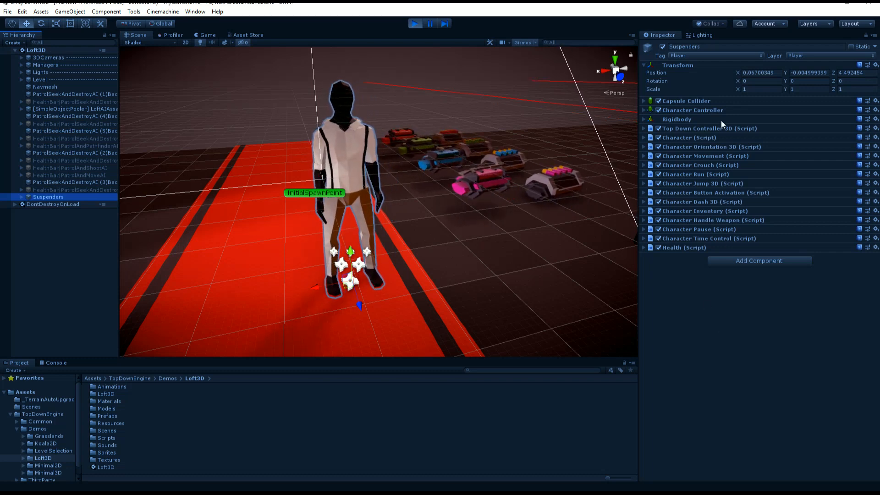
{"action": "left_click", "coordinate": [703, 101]}
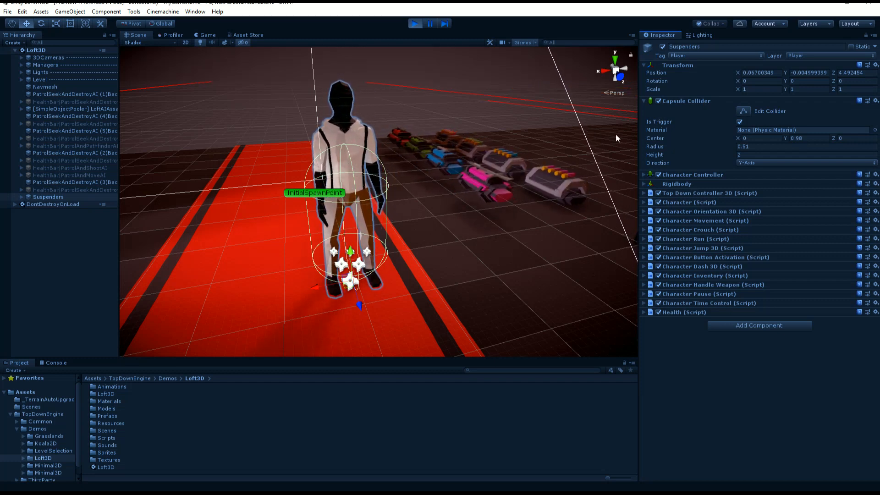
{"action": "left_click", "coordinate": [697, 101]}
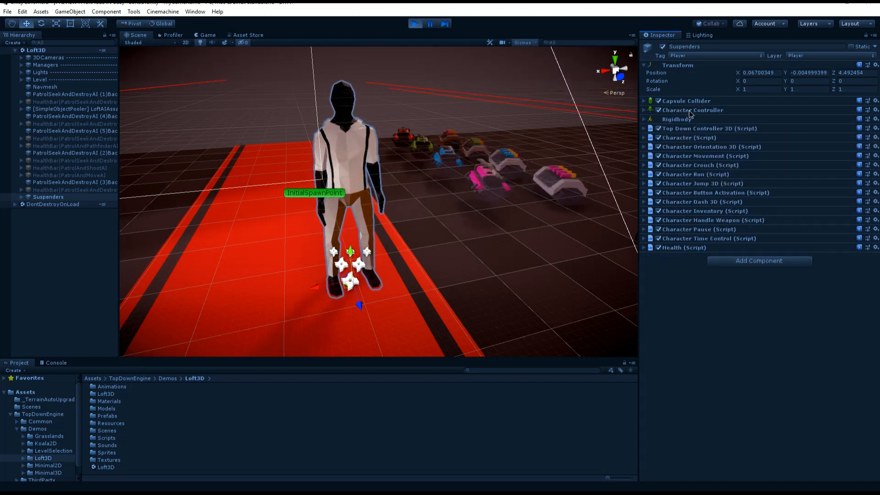
Step: Review the Character Controller and Rigidbody settings of the Suspenders character, collapsing each component after viewing it
{"action": "left_click", "coordinate": [689, 110]}
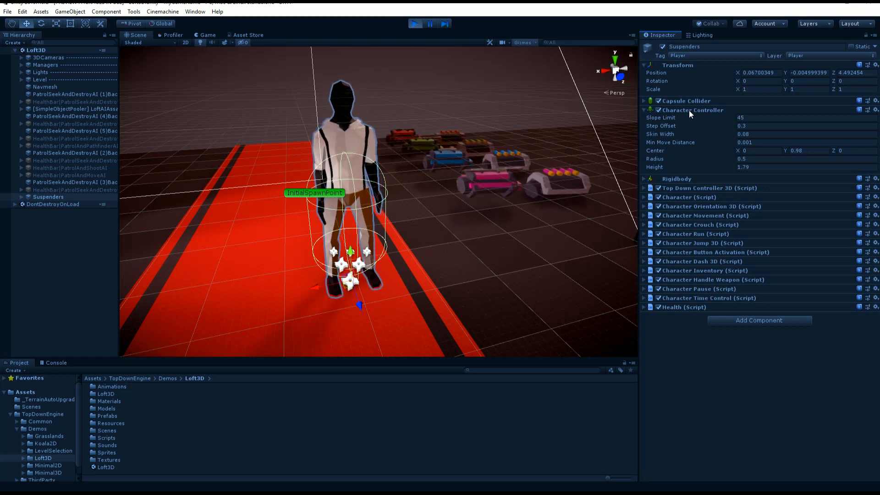
{"action": "left_click", "coordinate": [689, 110]}
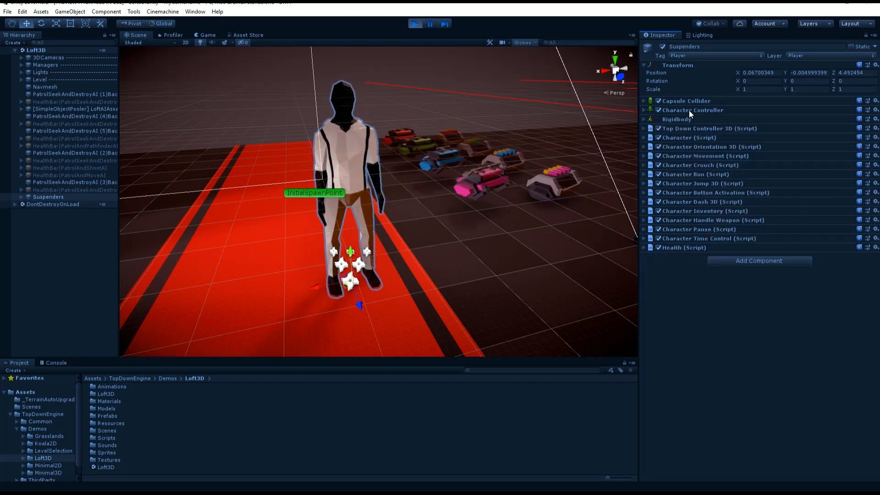
{"action": "left_click", "coordinate": [703, 130]}
{"action": "left_click", "coordinate": [728, 130]}
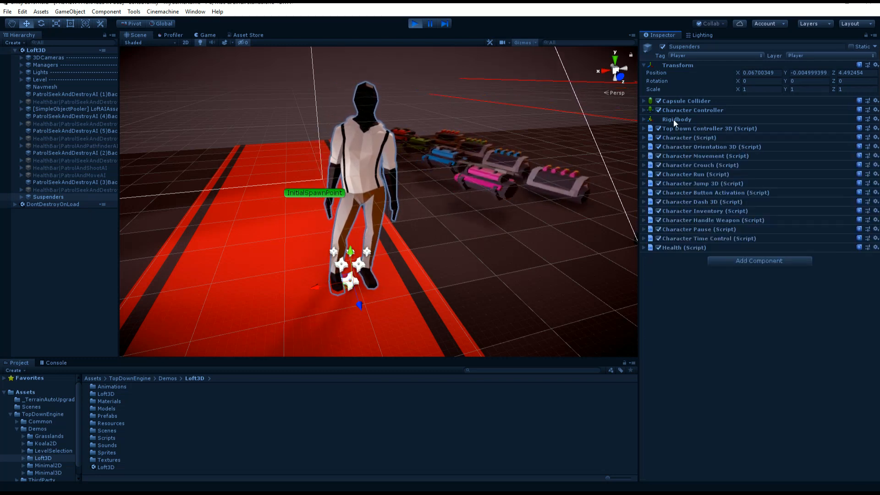
{"action": "left_click", "coordinate": [672, 119]}
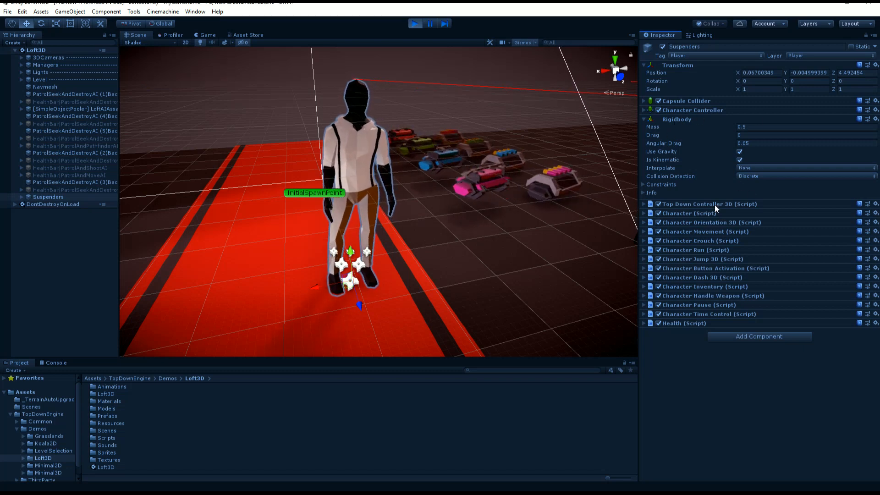
{"action": "left_click", "coordinate": [675, 119]}
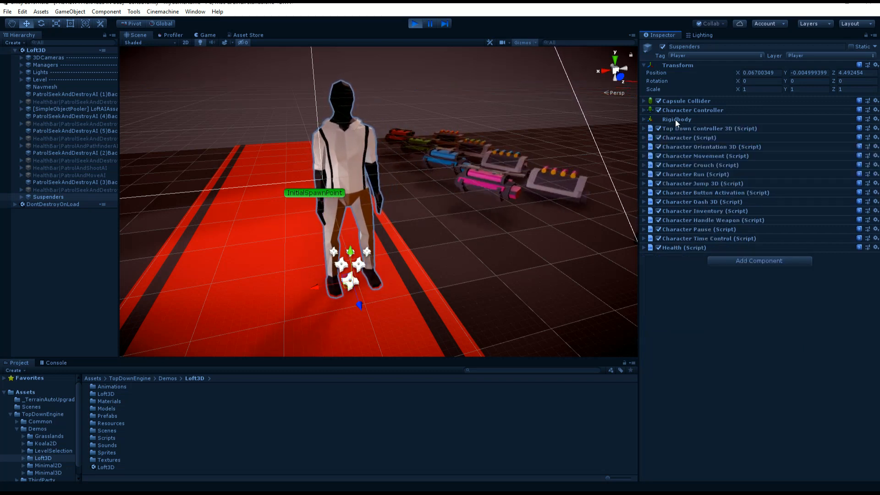
Step: Expand the Top Down Controller 3D component, locate its script in the project, and view the neighbouring TopDownController2D script before returning to Suspenders
{"action": "left_click", "coordinate": [702, 129]}
{"action": "scroll", "coordinate": [714, 272], "scroll_direction": "down", "scroll_amount": 5}
{"action": "scroll", "coordinate": [714, 269], "scroll_direction": "up", "scroll_amount": 3}
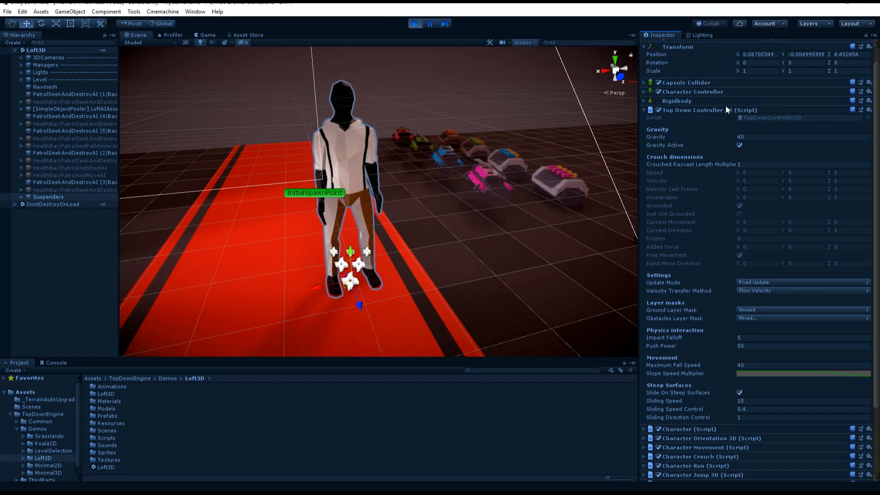
{"action": "left_click", "coordinate": [763, 118]}
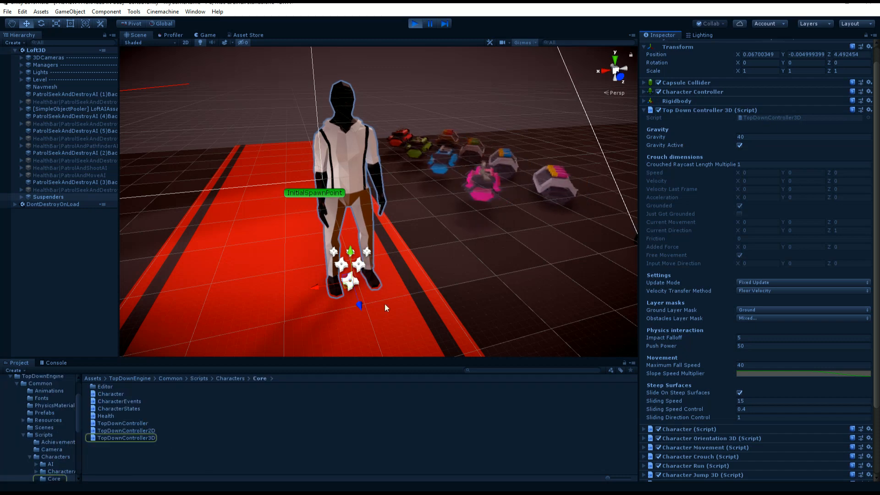
{"action": "left_click", "coordinate": [145, 431]}
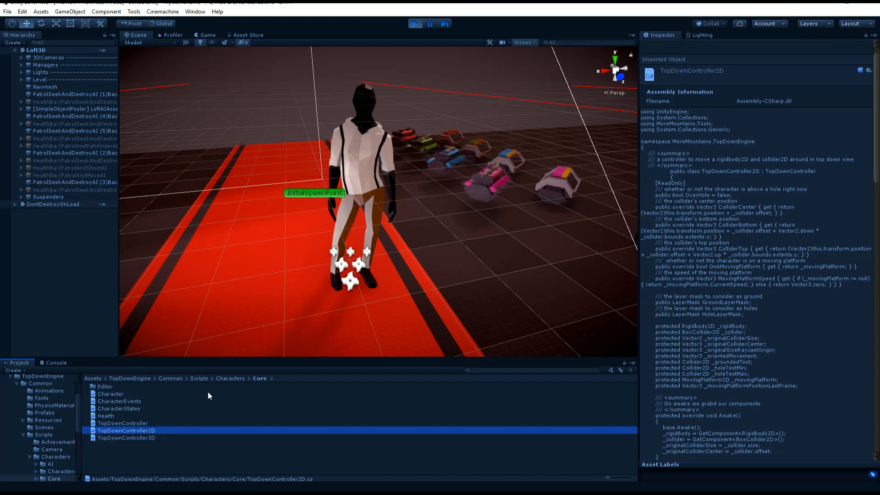
{"action": "left_click", "coordinate": [50, 197]}
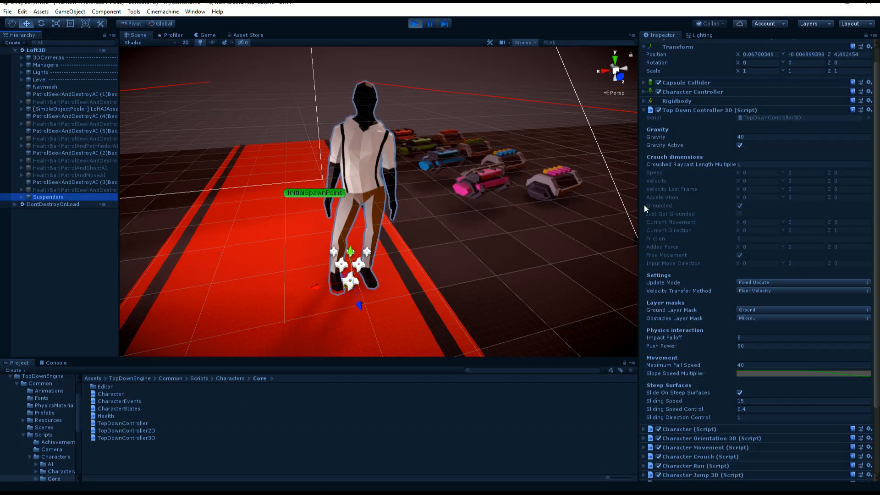
Step: Set the Top Down Controller 3D's Gravity to 10 and lift the character off the floor to test its fall
{"action": "left_click", "coordinate": [759, 136]}
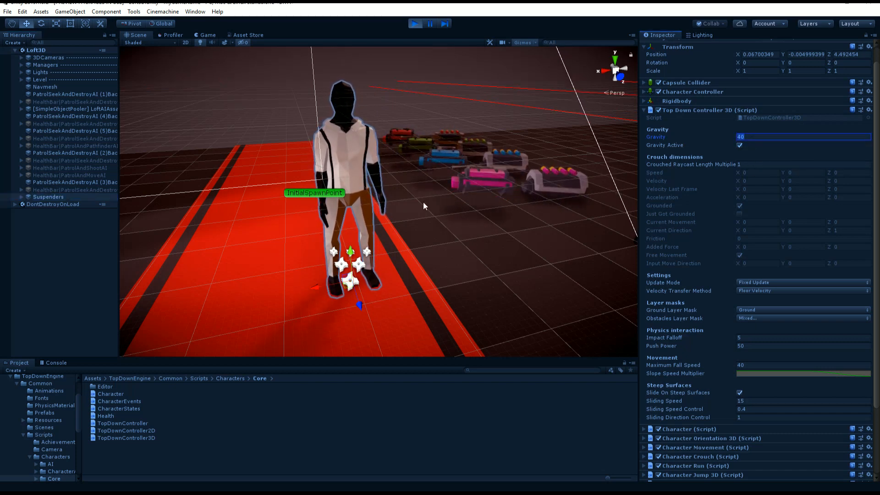
{"action": "type", "text": "10"}
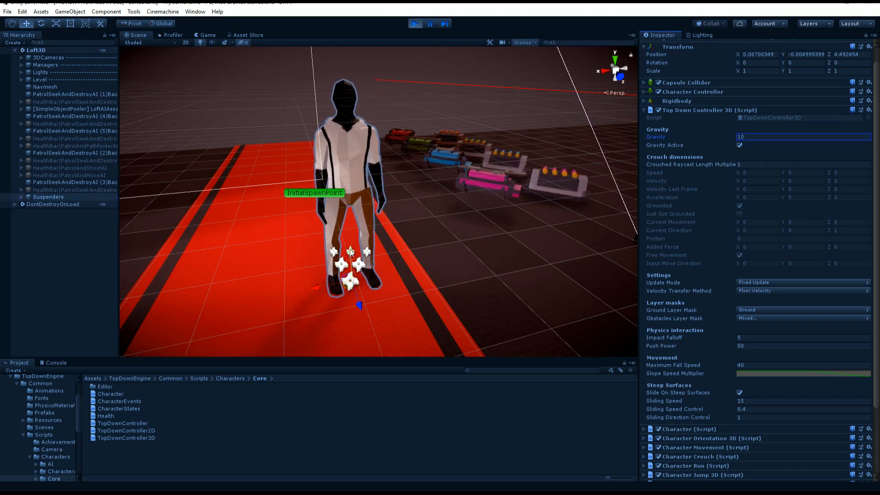
{"action": "left_click_drag", "start_coordinate": [350, 251], "coordinate": [351, 101]}
Step: Set Gravity to 40 and lift the character again to compare how it falls
{"action": "left_click", "coordinate": [820, 137]}
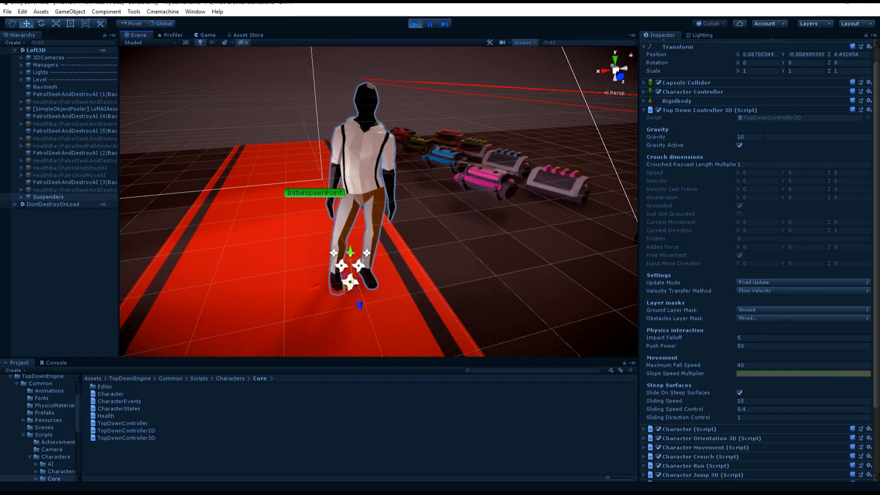
{"action": "type", "text": "40"}
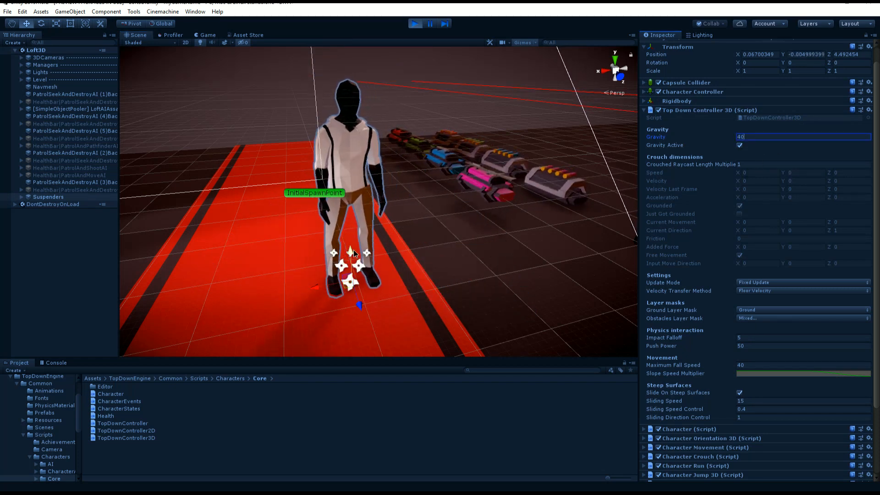
{"action": "left_click_drag", "start_coordinate": [353, 249], "coordinate": [351, 120]}
Step: Test the character's fall from above the floor with Gravity set to 80, and restore Gravity to 40
{"action": "left_click", "coordinate": [802, 136]}
{"action": "type", "text": "80"}
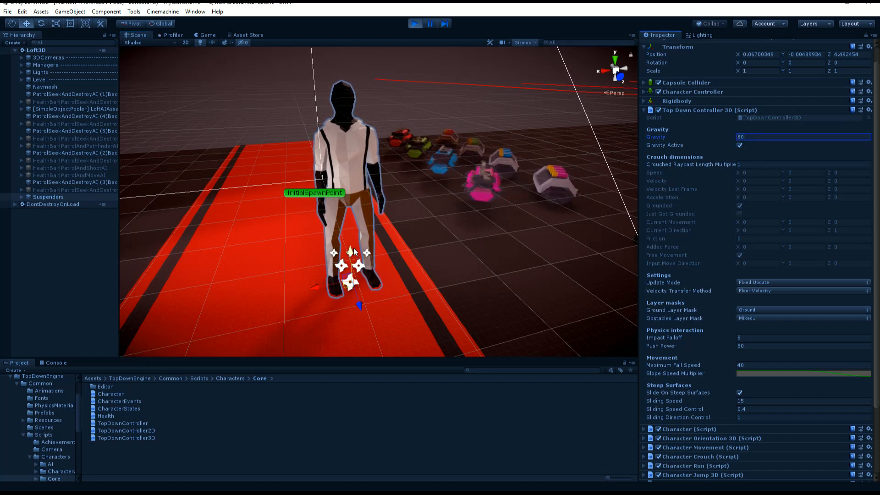
{"action": "left_click_drag", "start_coordinate": [350, 252], "coordinate": [365, 87]}
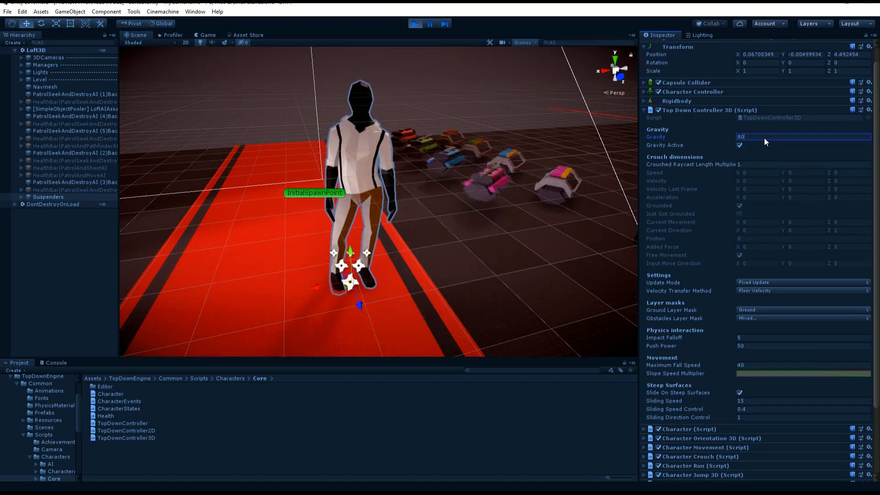
{"action": "type", "text": "40"}
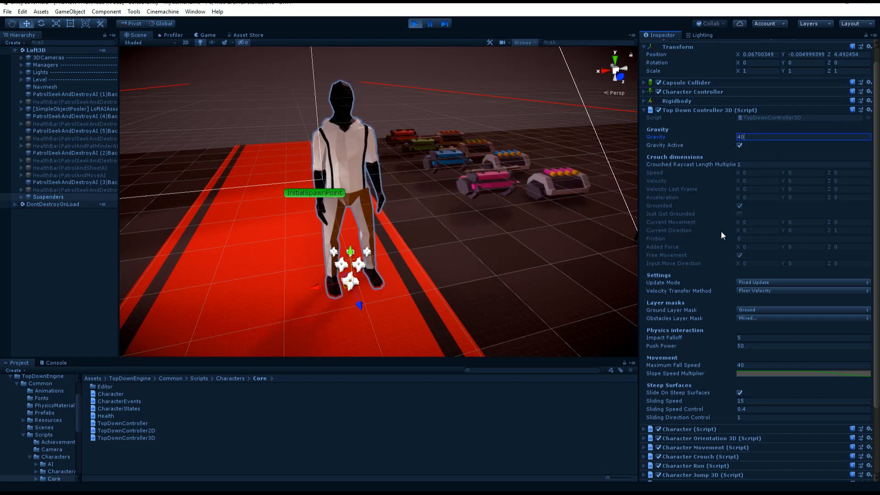
Step: Review the remaining Top Down Controller 3D settings, including the available options for Update Mode and Ground Layer Mask
{"action": "scroll", "coordinate": [719, 254], "scroll_direction": "down", "scroll_amount": 3}
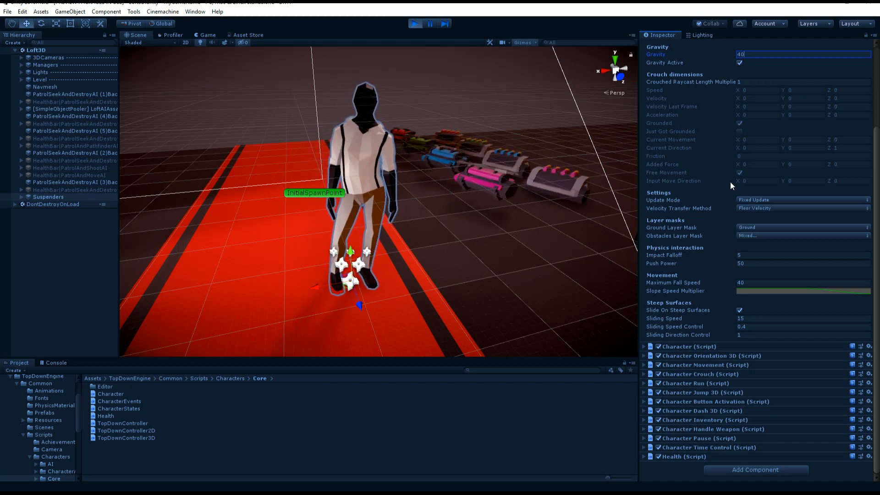
{"action": "scroll", "coordinate": [730, 181], "scroll_direction": "up", "scroll_amount": 4}
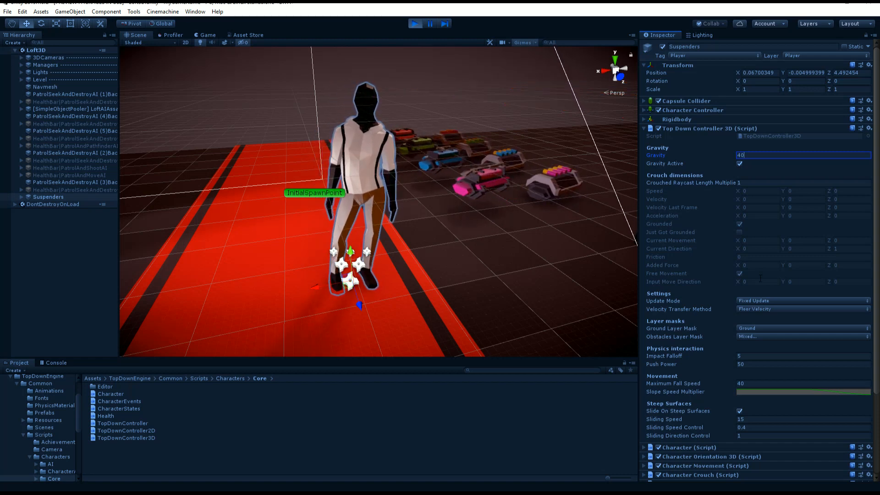
{"action": "left_click", "coordinate": [773, 301]}
{"action": "left_click", "coordinate": [773, 301]}
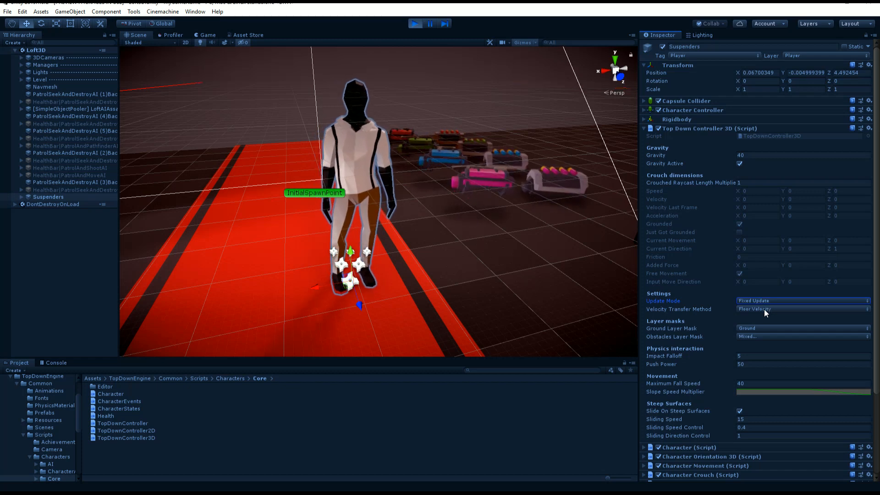
{"action": "left_click", "coordinate": [756, 326]}
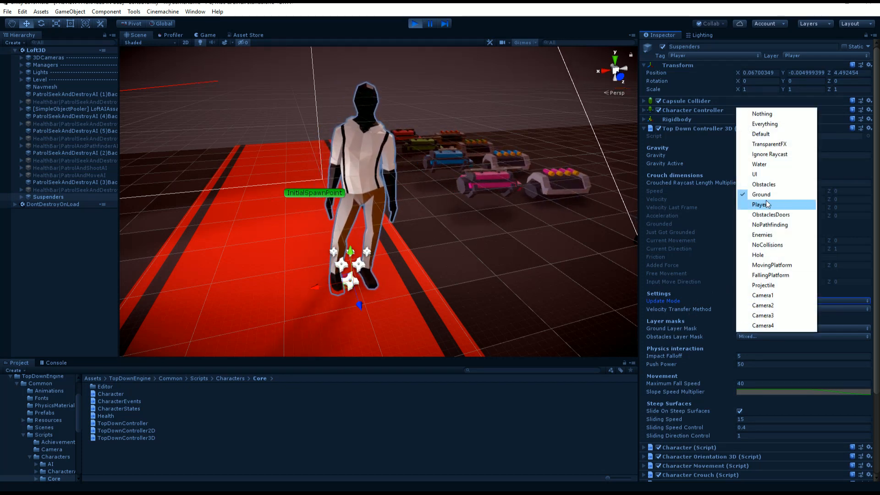
{"action": "left_click", "coordinate": [683, 326]}
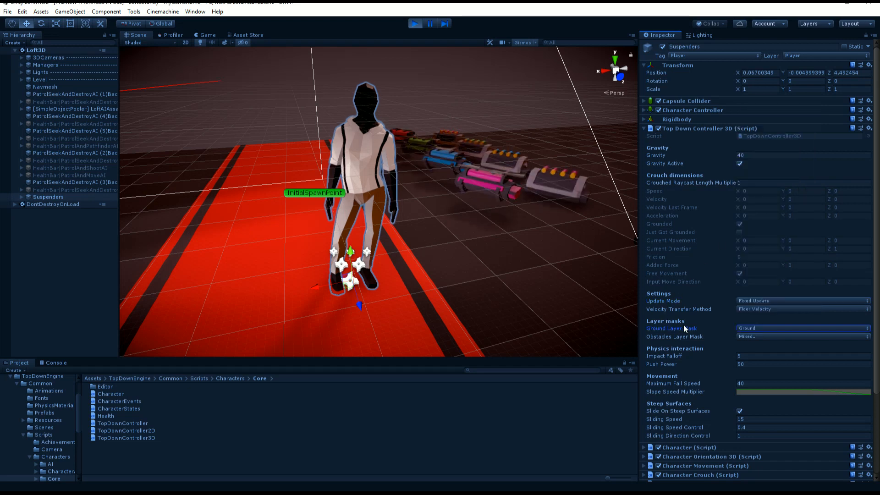
Step: Review which layers the Obstacles Layer Mask includes, and collapse the Top Down Controller 3D component
{"action": "left_click", "coordinate": [763, 336]}
{"action": "left_click", "coordinate": [752, 337]}
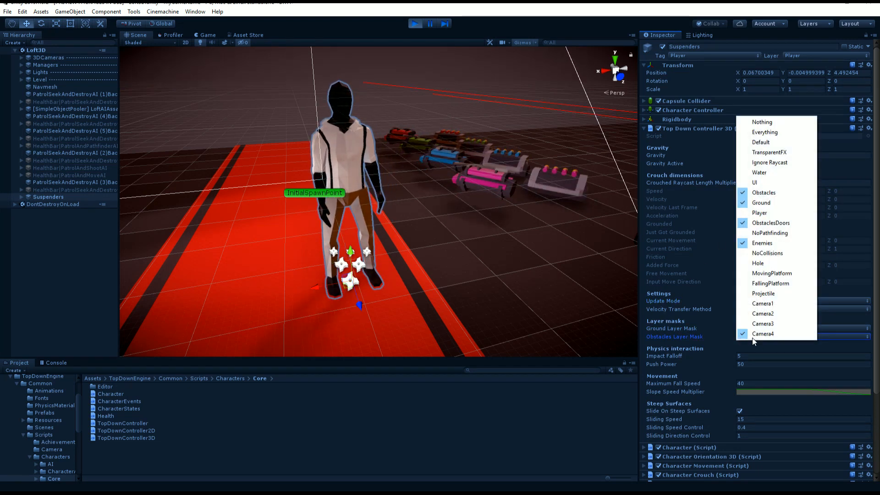
{"action": "left_click", "coordinate": [755, 339]}
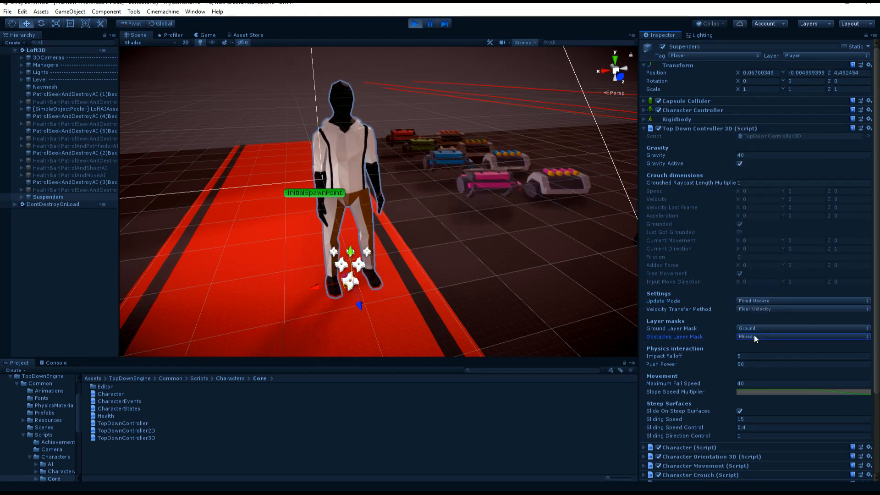
{"action": "left_click", "coordinate": [754, 335]}
{"action": "left_click", "coordinate": [764, 334]}
{"action": "left_click", "coordinate": [788, 336]}
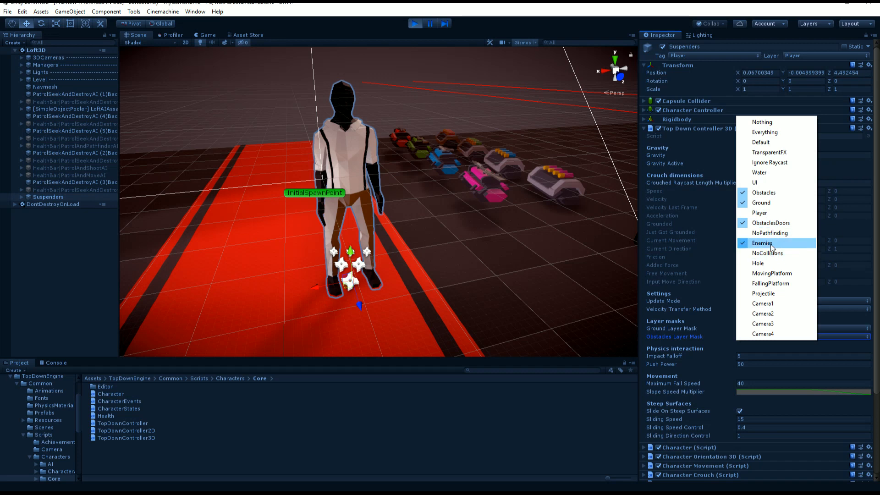
{"action": "left_click", "coordinate": [658, 335]}
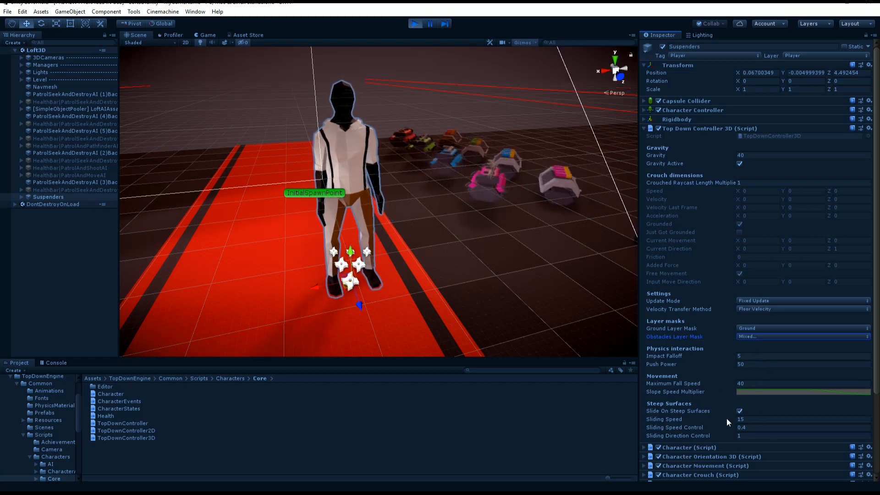
{"action": "left_click", "coordinate": [703, 128]}
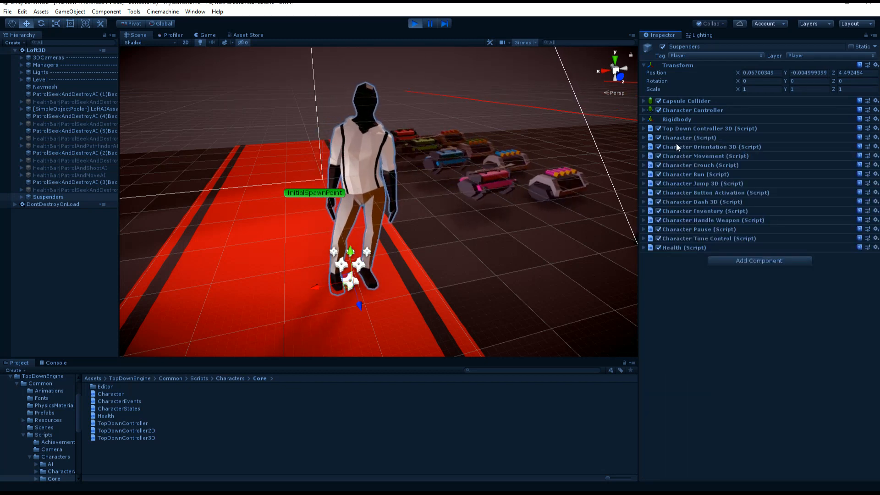
Step: Review the Character component's settings on Suspenders, including the options for Character Type, and keep it at Player
{"action": "left_click", "coordinate": [683, 137]}
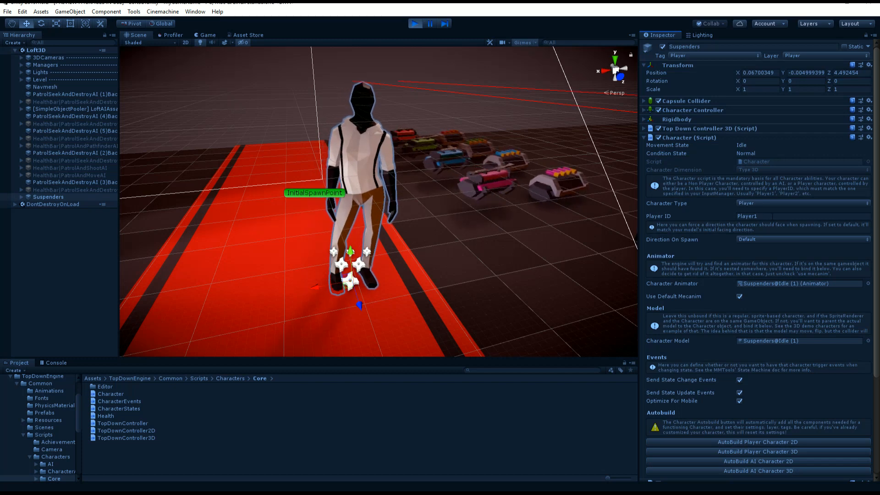
{"action": "left_click", "coordinate": [765, 202]}
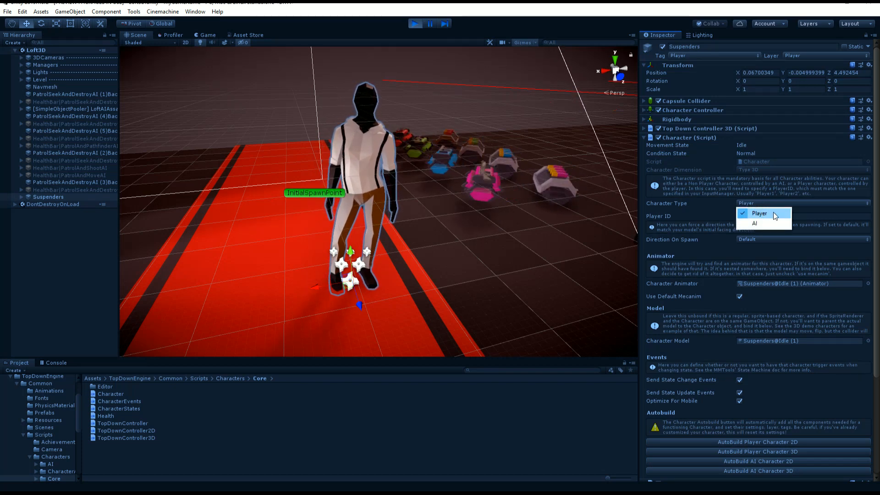
{"action": "left_click", "coordinate": [771, 210]}
{"action": "left_click", "coordinate": [755, 204]}
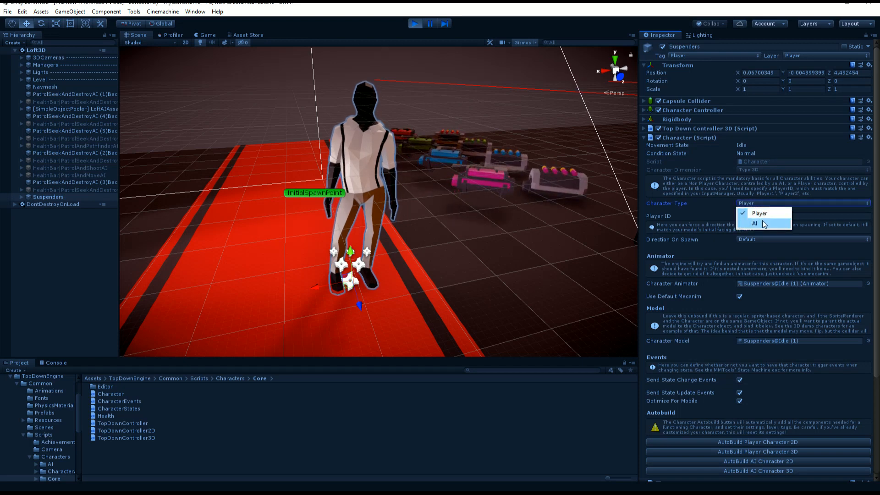
{"action": "left_click", "coordinate": [702, 201]}
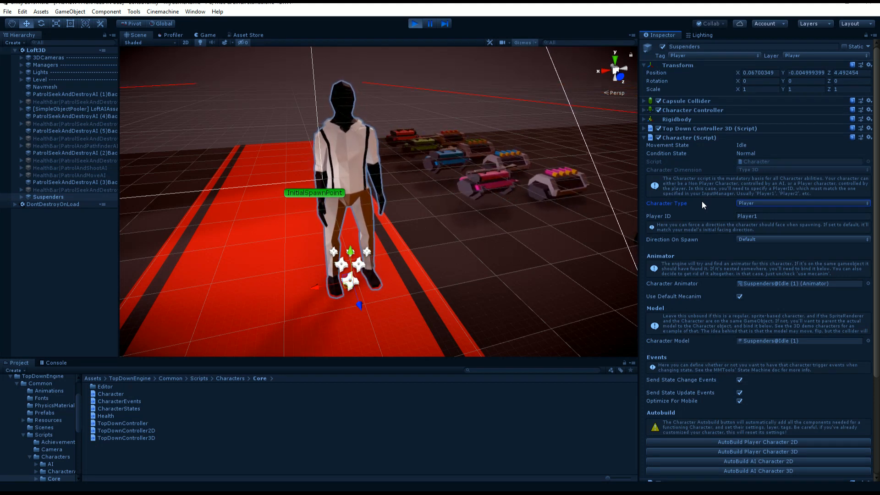
Step: Locate the objects bound as Character Animator and Character Model in the scene hierarchy, and collapse the Character component
{"action": "left_click", "coordinate": [765, 285]}
{"action": "left_click", "coordinate": [773, 344]}
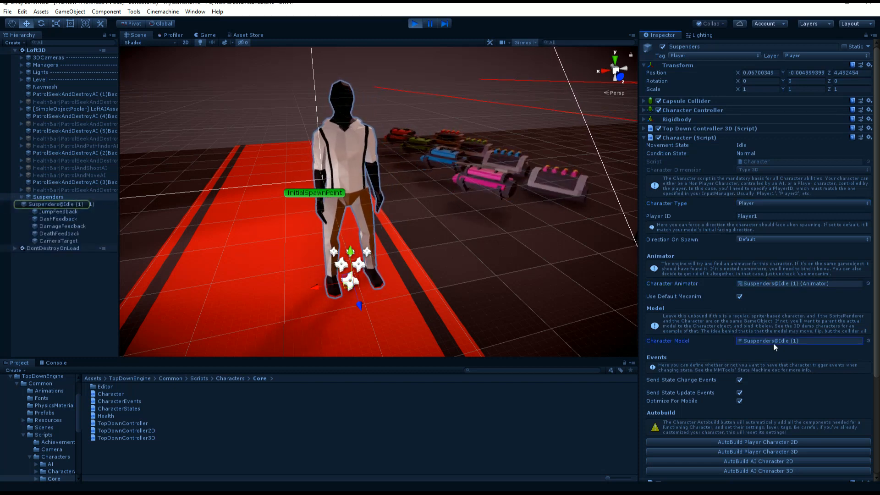
{"action": "left_click", "coordinate": [706, 138]}
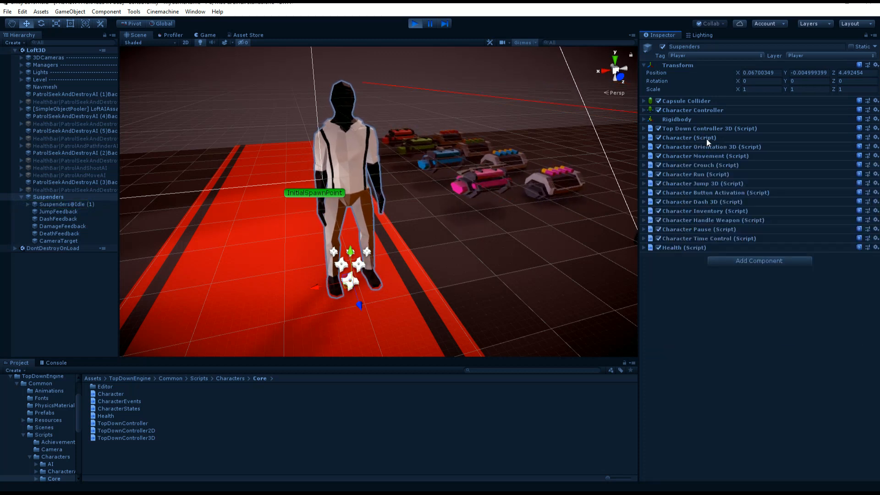
Step: Review the health, damage and death settings of the Health component, and collapse it
{"action": "left_click", "coordinate": [681, 248]}
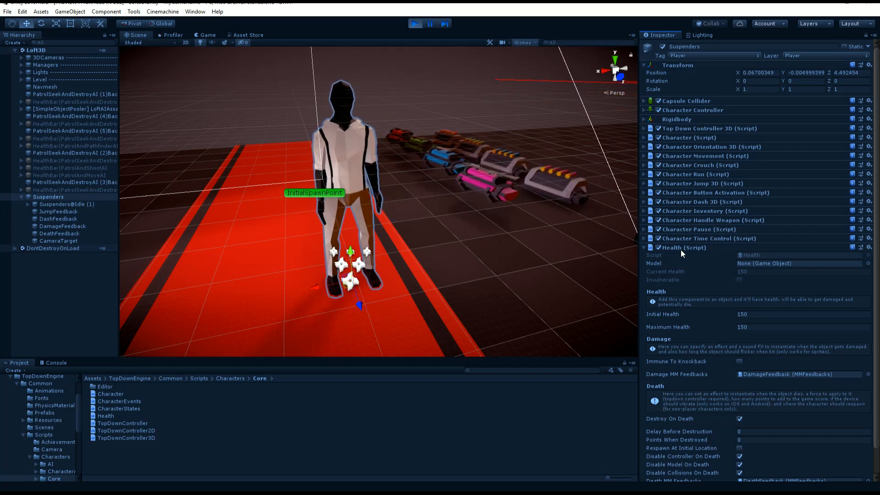
{"action": "left_click", "coordinate": [680, 249]}
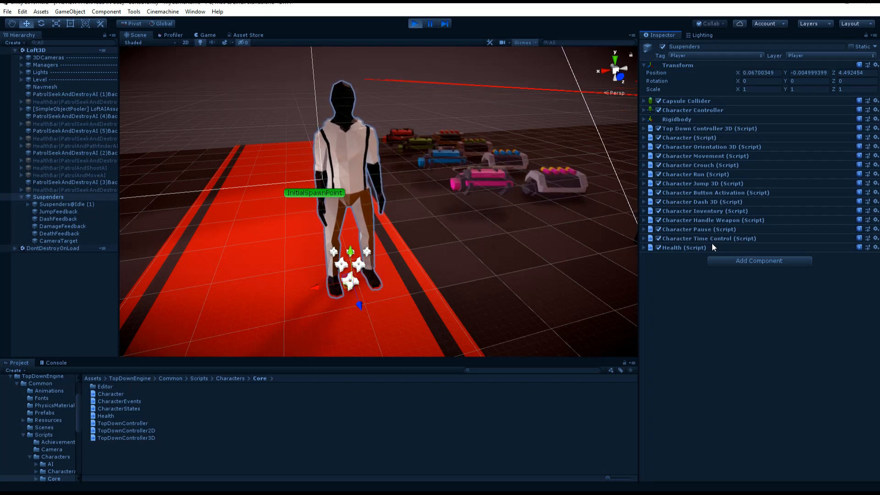
Step: Locate the Character Run component's script in the project, browse the ability scripts in its folder, and collapse the component
{"action": "left_click", "coordinate": [700, 174]}
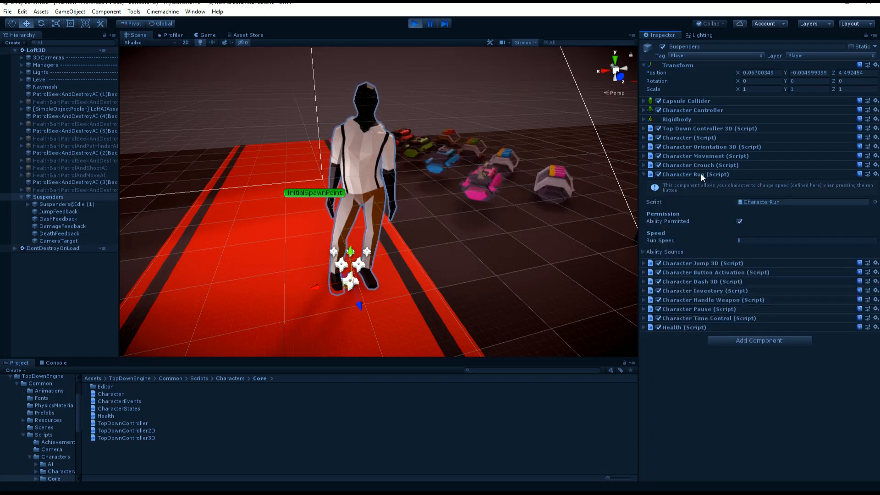
{"action": "left_click", "coordinate": [774, 202]}
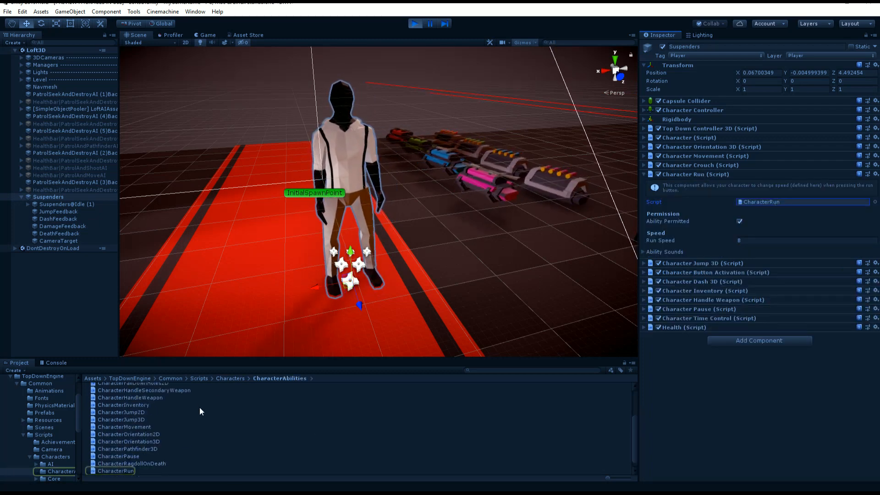
{"action": "scroll", "coordinate": [116, 452], "scroll_direction": "up", "scroll_amount": 4}
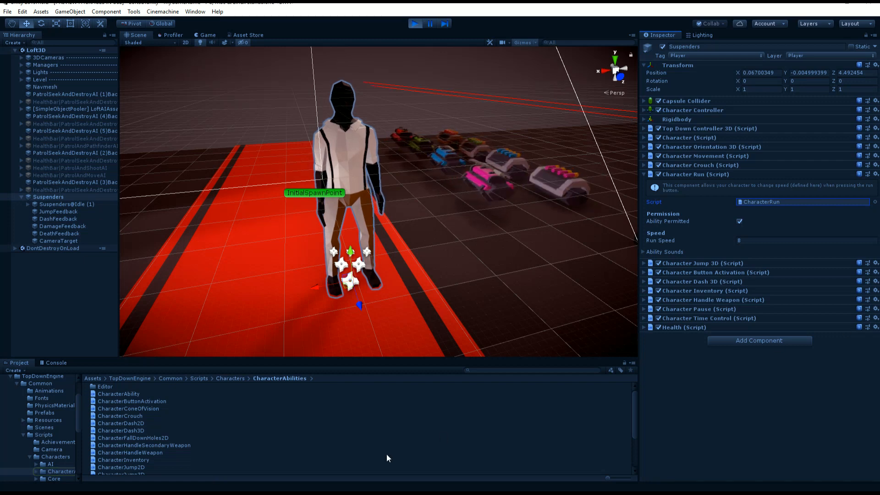
{"action": "left_click", "coordinate": [713, 176]}
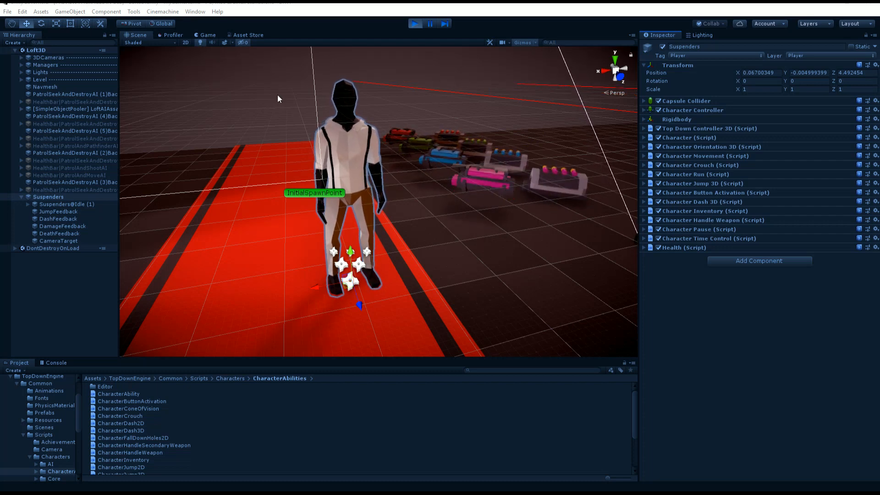
Step: Review the child objects of Suspenders, then inspect the components and nested parts of Suspenders@Idle (1)
{"action": "left_click", "coordinate": [22, 196]}
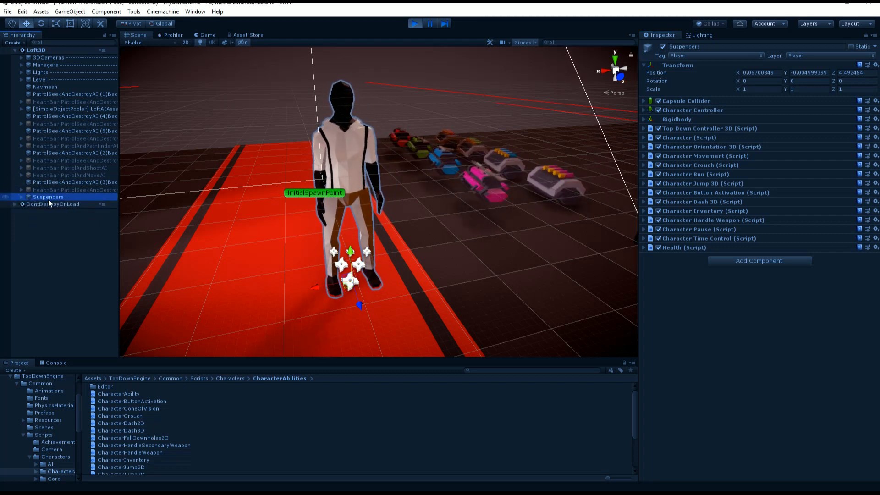
{"action": "left_click", "coordinate": [21, 197]}
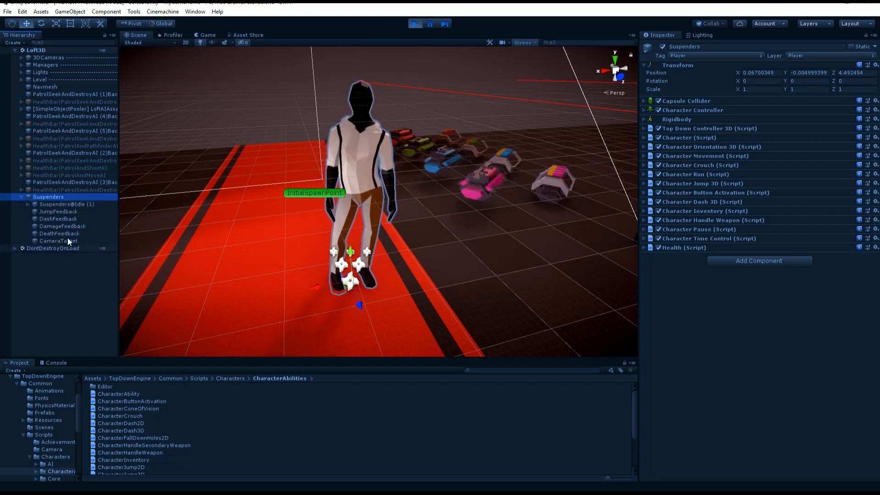
{"action": "left_click", "coordinate": [59, 203]}
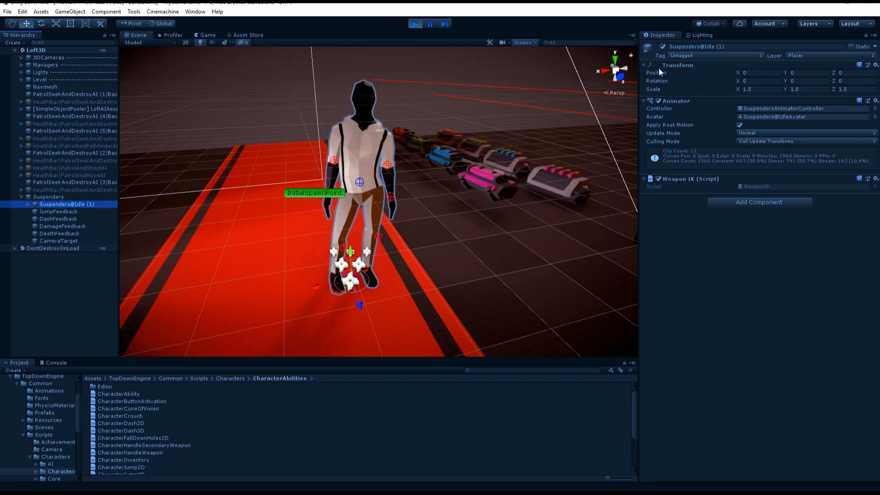
{"action": "left_click", "coordinate": [28, 203]}
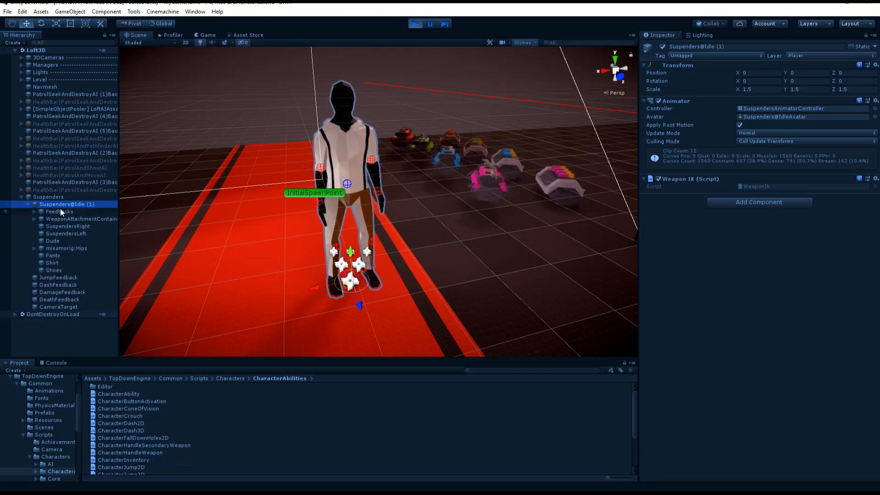
Step: Deactivate and reactivate the Shirt and Shoes parts of the model one by one, and collapse Suspenders@Idle (1)
{"action": "left_click", "coordinate": [58, 263]}
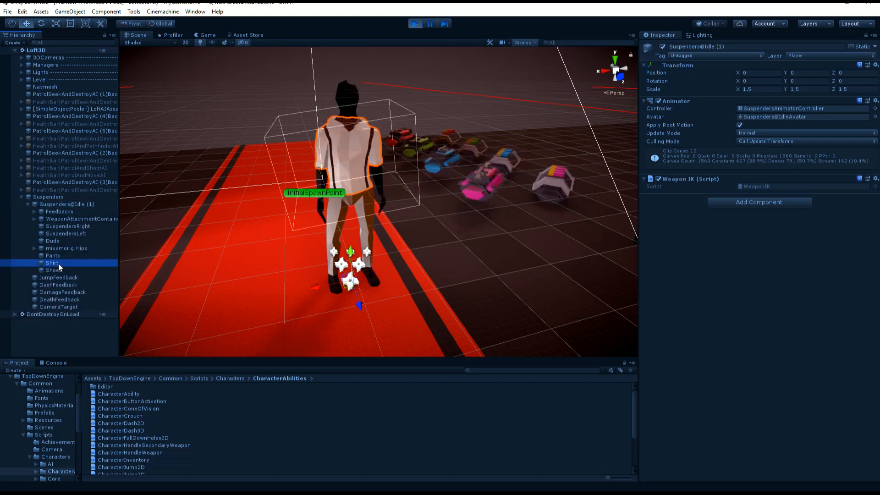
{"action": "left_click", "coordinate": [661, 47]}
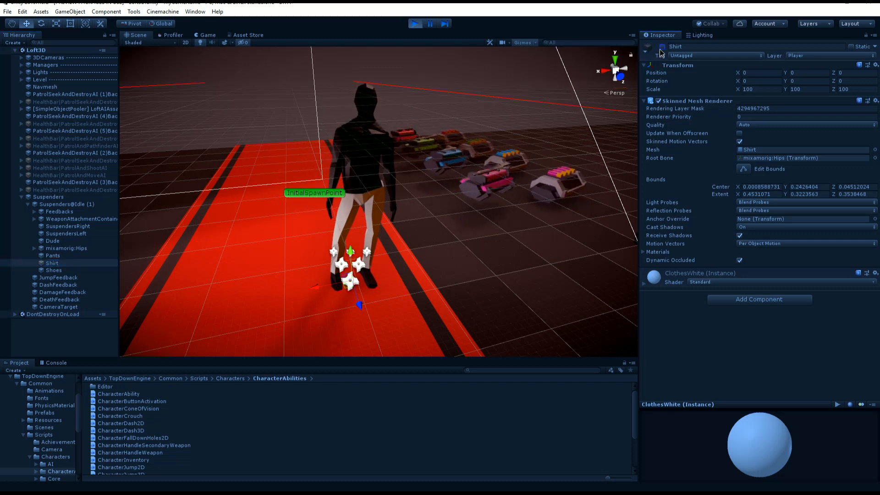
{"action": "left_click", "coordinate": [662, 46]}
{"action": "left_click", "coordinate": [57, 270]}
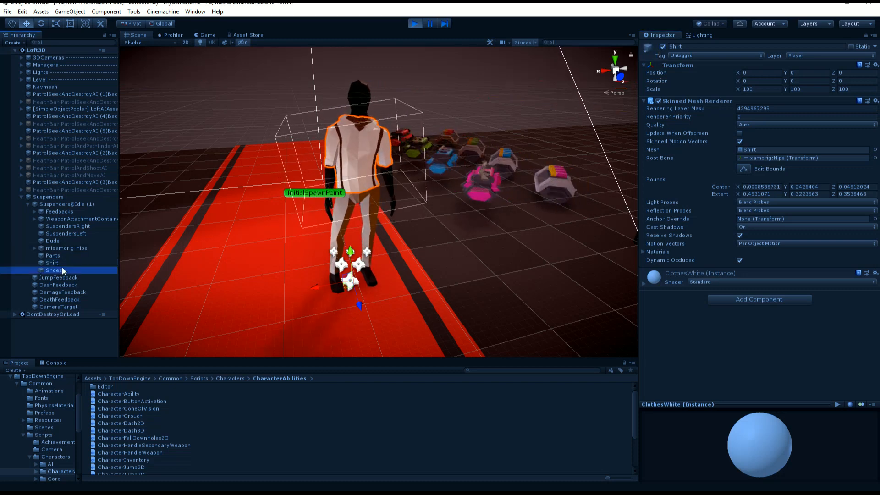
{"action": "left_click", "coordinate": [663, 45]}
{"action": "left_click", "coordinate": [664, 45]}
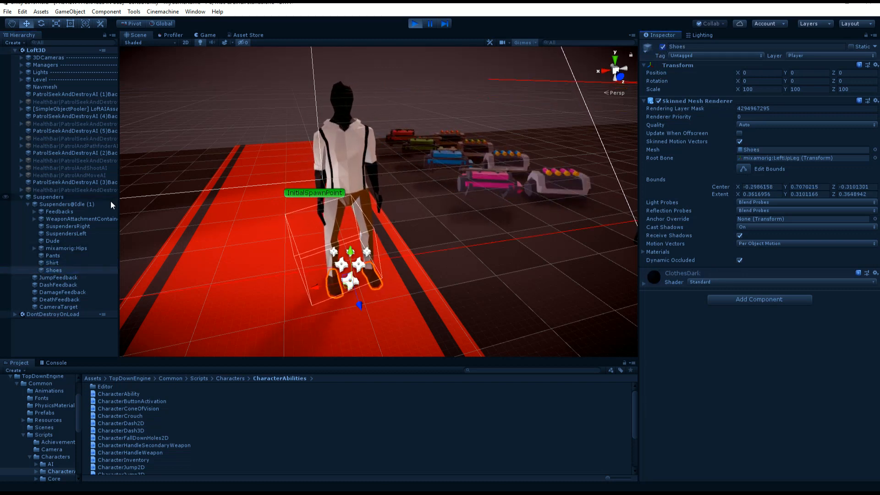
{"action": "left_click", "coordinate": [79, 204]}
{"action": "key", "text": "Left"}
Step: Inspect the child objects of Suspenders from the model through the jump, dash, damage and death feedback objects
{"action": "left_click", "coordinate": [48, 200]}
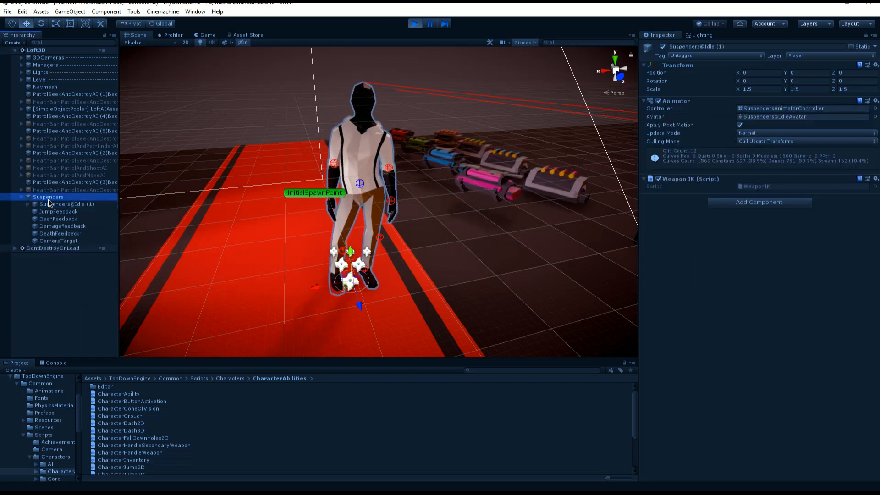
{"action": "key", "text": "Down"}
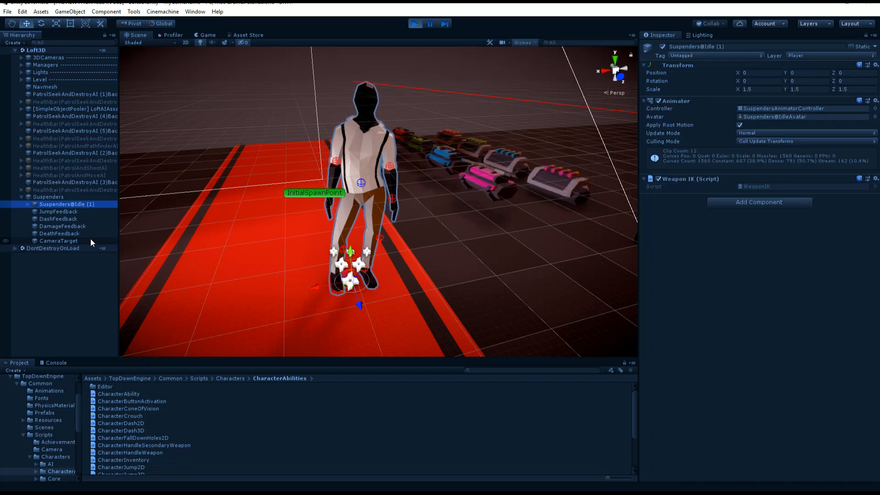
{"action": "left_click", "coordinate": [73, 211]}
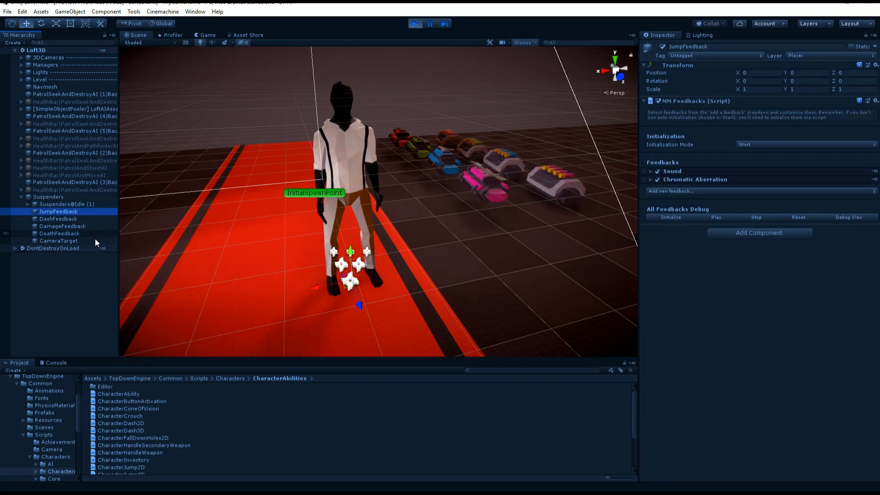
{"action": "key", "text": "Down"}
{"action": "key", "text": "Down"}
{"action": "key", "text": "Down"}
{"action": "key", "text": "Up"}
{"action": "key", "text": "Up"}
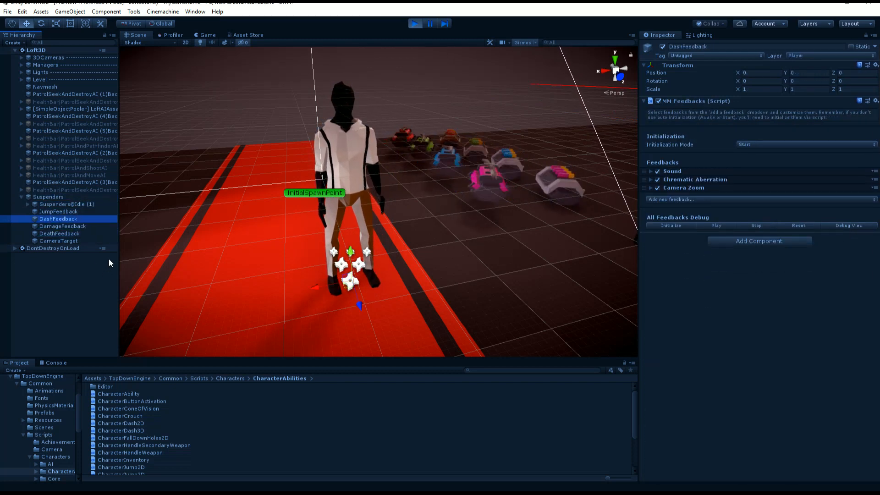
{"action": "key", "text": "Up"}
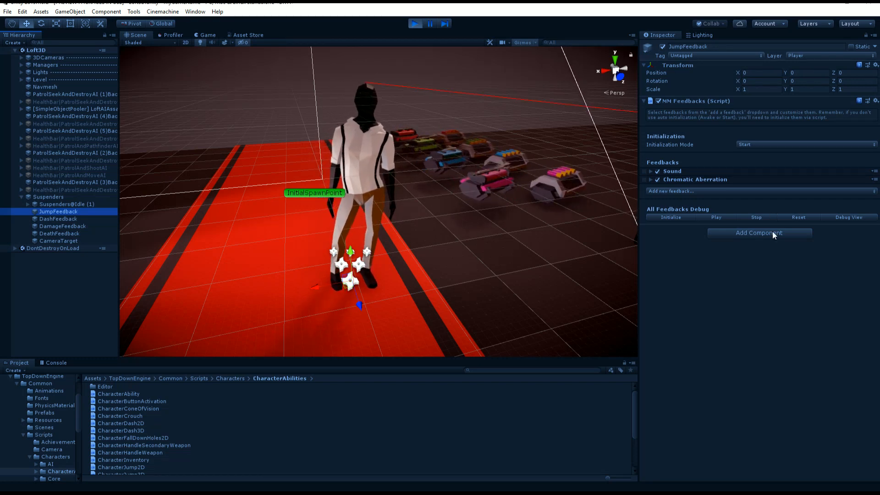
Step: Preview the feedbacks of JumpFeedback, DashFeedback and DamageFeedback by playing each object's full set
{"action": "left_click", "coordinate": [716, 217]}
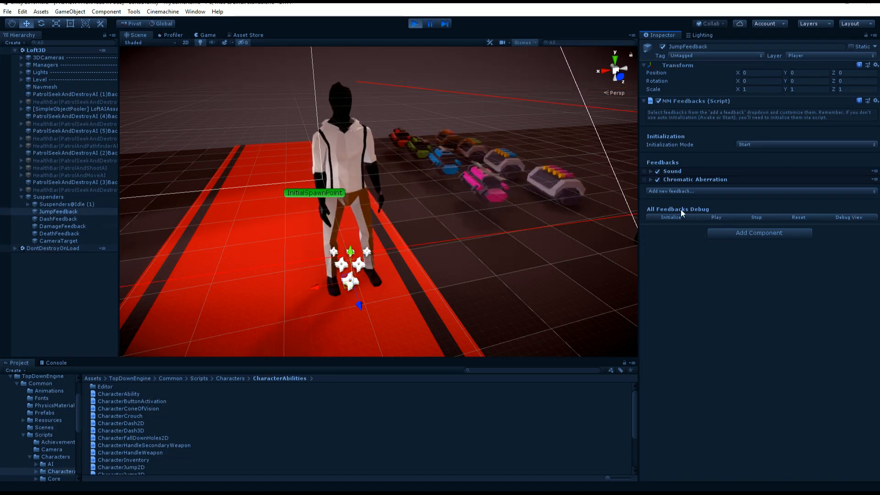
{"action": "left_click", "coordinate": [719, 218]}
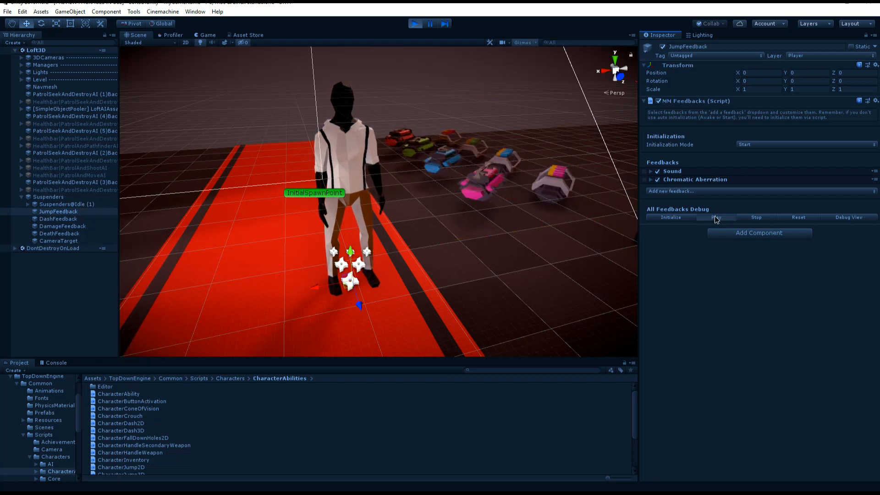
{"action": "left_click", "coordinate": [65, 219]}
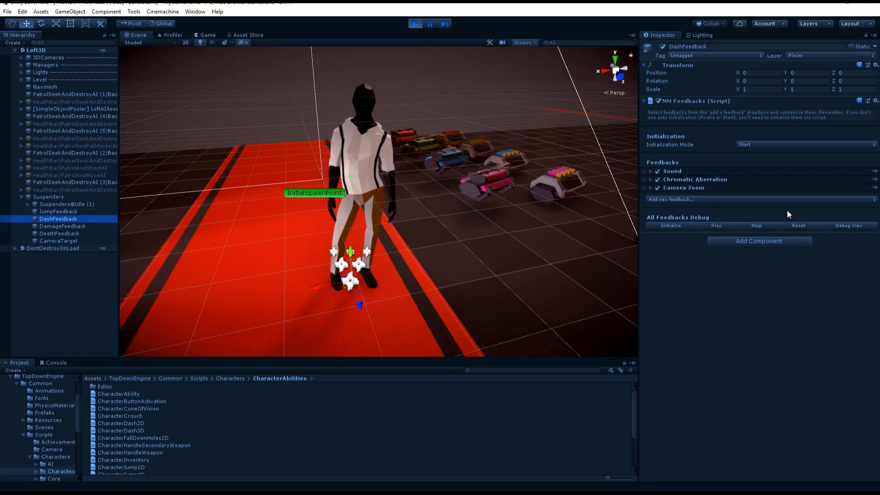
{"action": "left_click", "coordinate": [719, 226]}
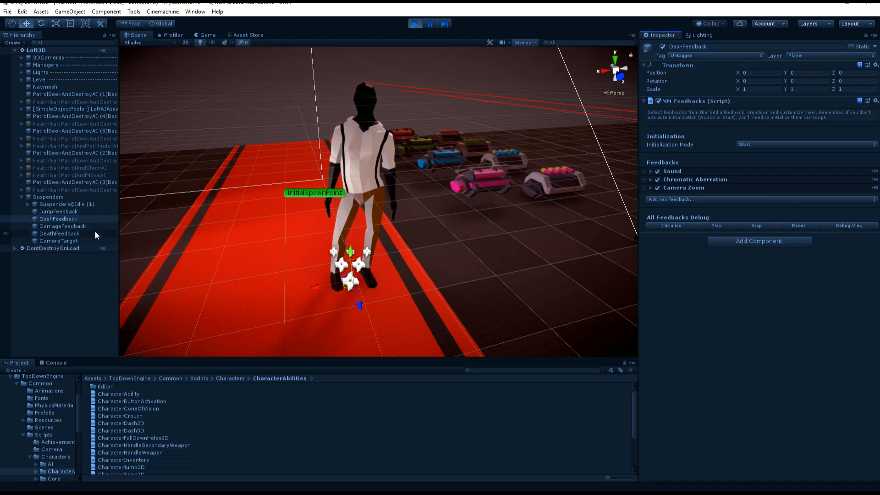
{"action": "left_click", "coordinate": [79, 226]}
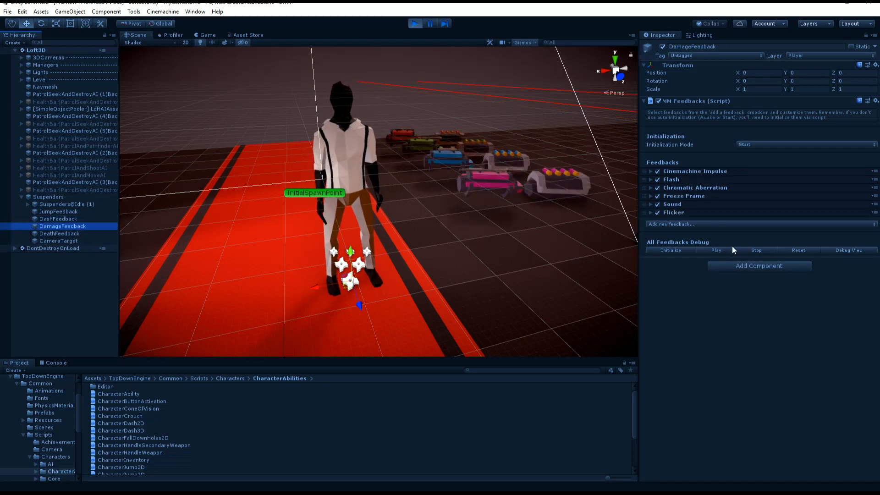
{"action": "left_click", "coordinate": [721, 251]}
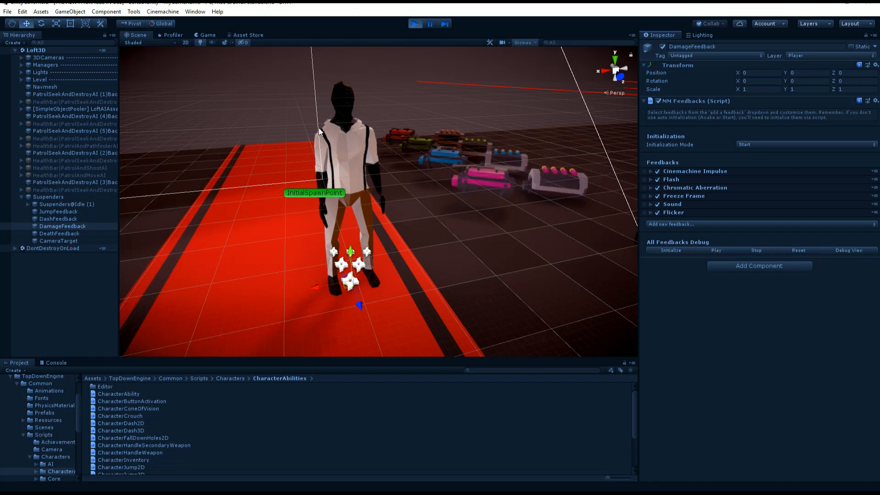
{"action": "left_click", "coordinate": [714, 252]}
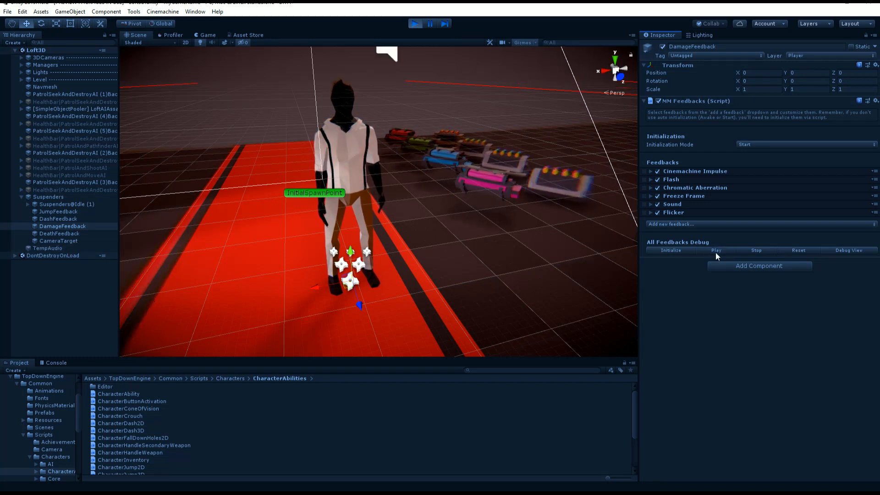
Step: Compare the components on the Suspenders root object with those on its Suspenders@Idle (1) model
{"action": "left_click", "coordinate": [56, 194]}
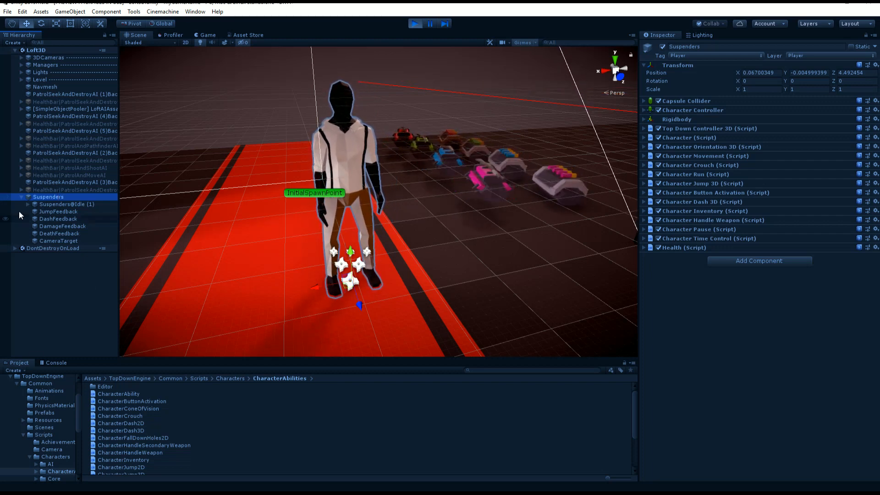
{"action": "left_click", "coordinate": [73, 204]}
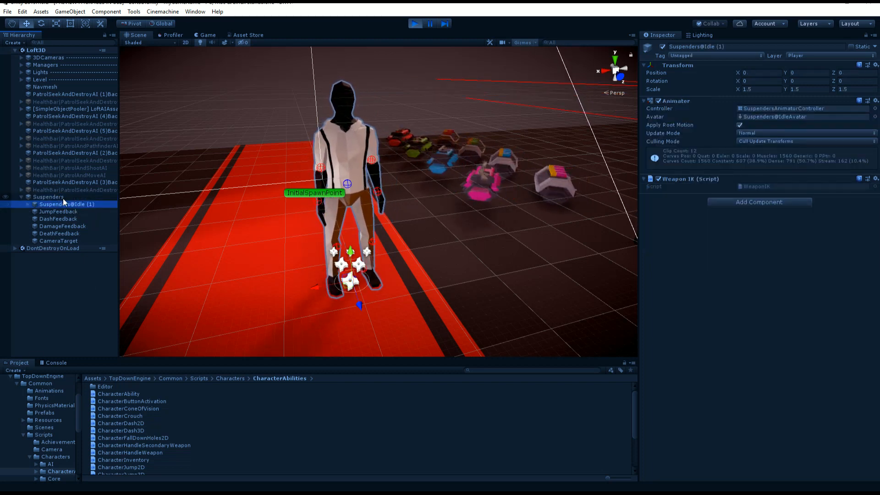
{"action": "left_click", "coordinate": [63, 198]}
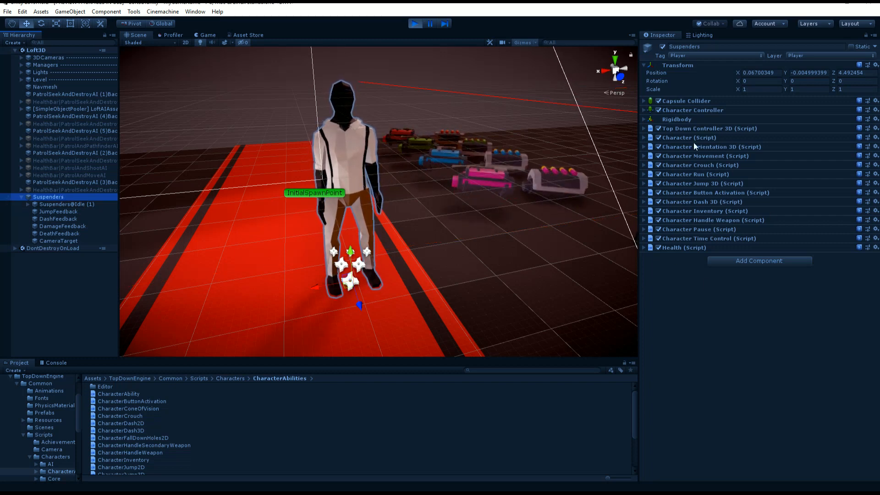
Step: Inspect the Character component of Suspenders and trace its Character Animator and Character Model bindings to Suspenders@Idle (1)
{"action": "left_click", "coordinate": [416, 26]}
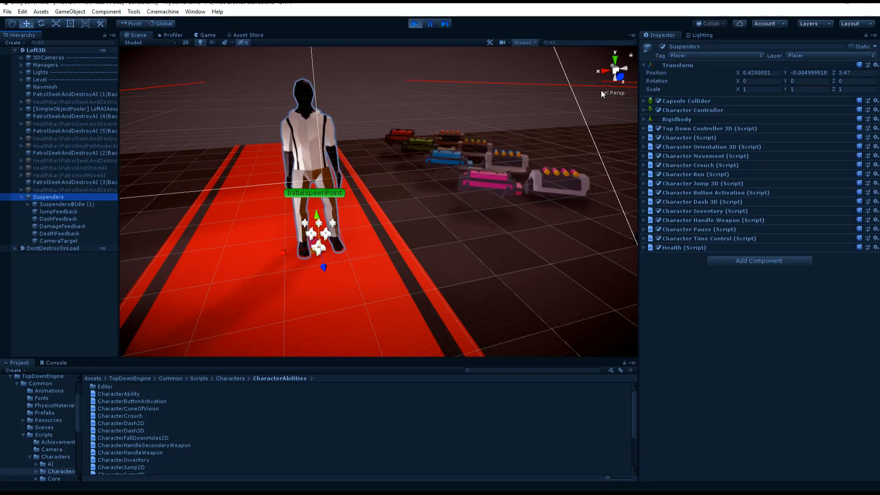
{"action": "left_click", "coordinate": [692, 136]}
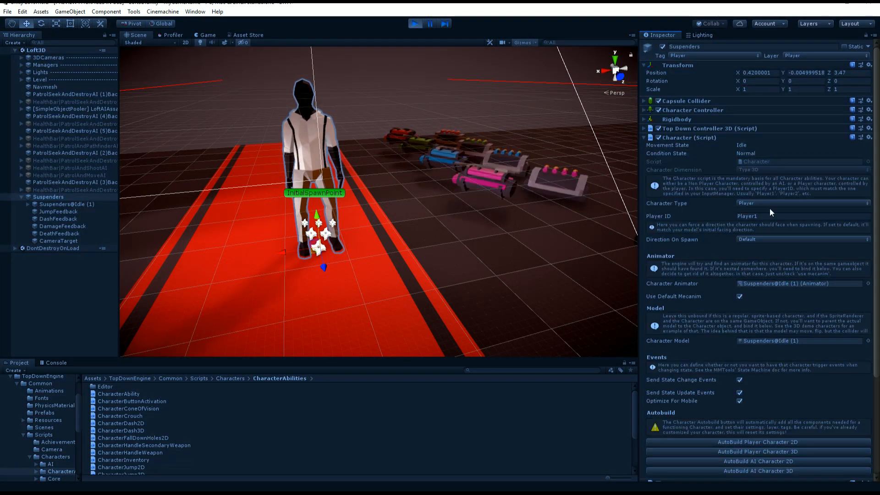
{"action": "left_click", "coordinate": [765, 284]}
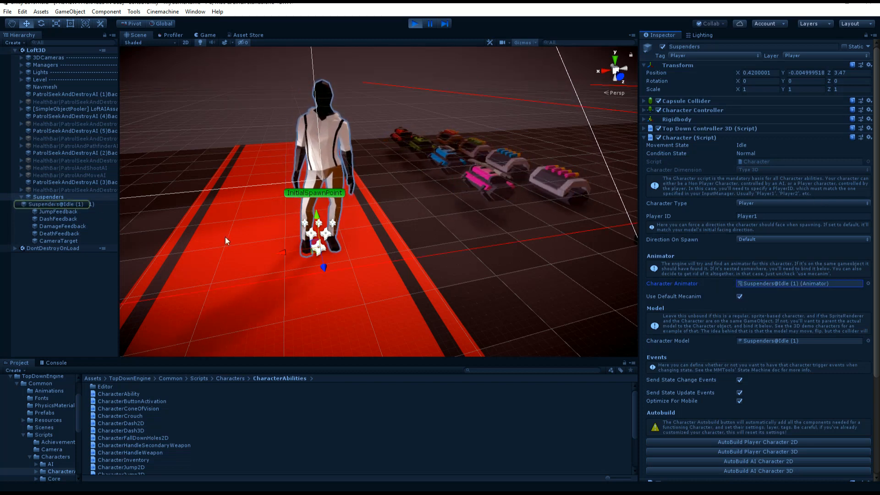
{"action": "left_click_drag", "start_coordinate": [50, 206], "coordinate": [778, 289]}
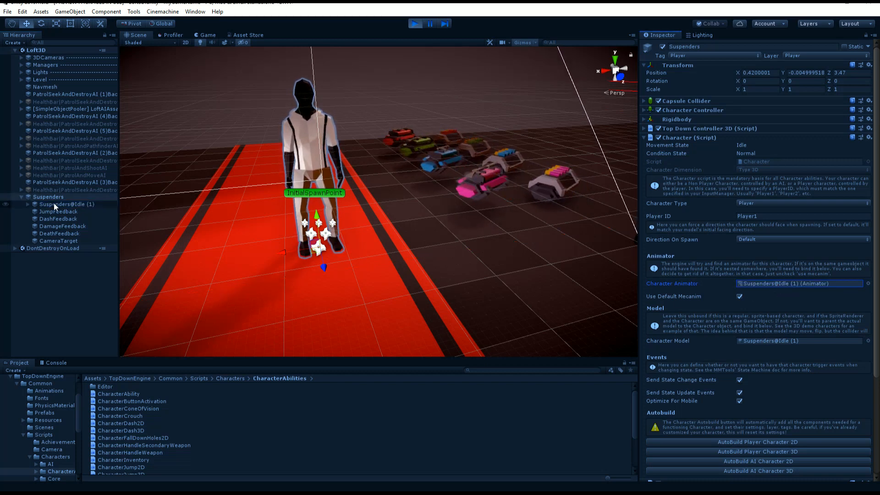
{"action": "left_click_drag", "start_coordinate": [55, 205], "coordinate": [790, 340]}
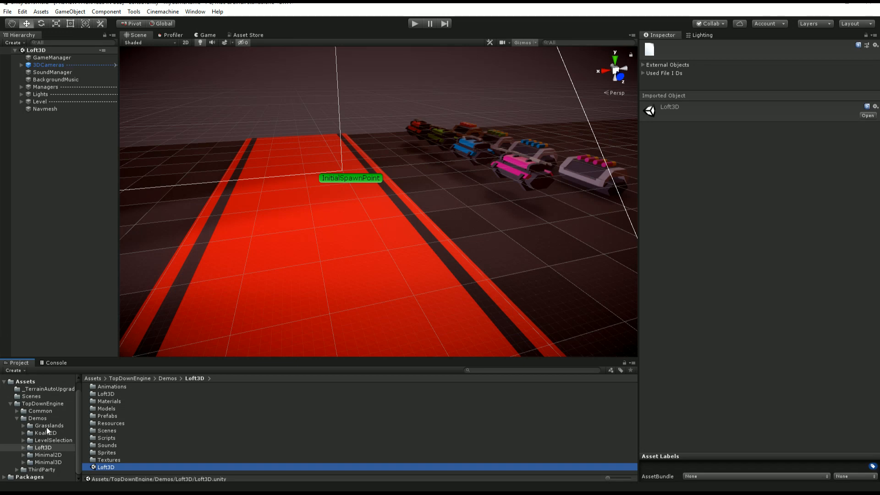
Step: Open the MinimalScene3D scene from the Minimal3D demo folder
{"action": "left_click", "coordinate": [57, 418]}
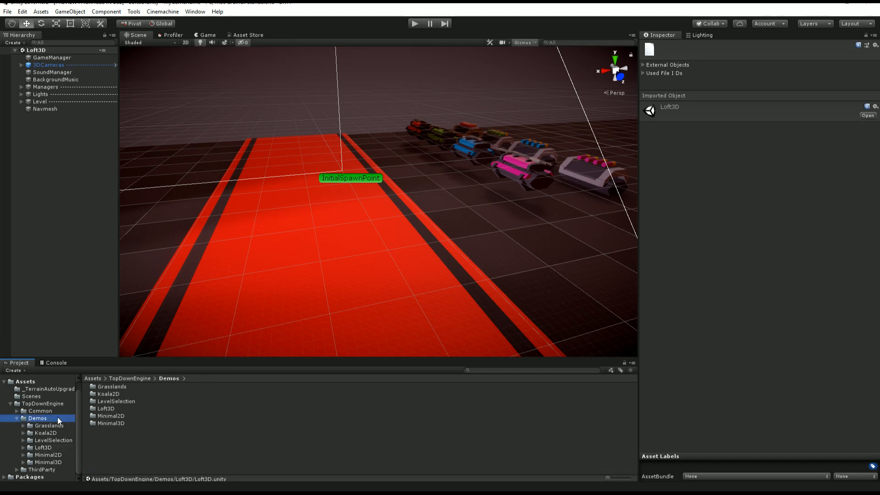
{"action": "left_click", "coordinate": [50, 463]}
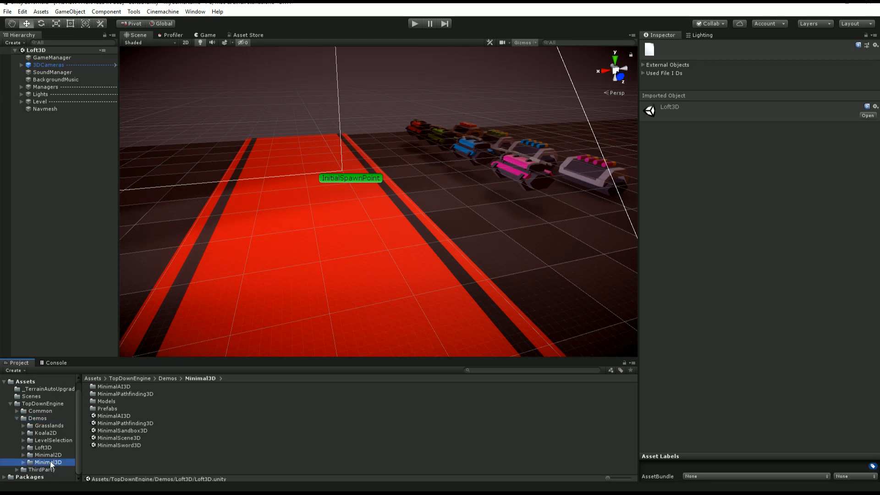
{"action": "double_click", "coordinate": [134, 437]}
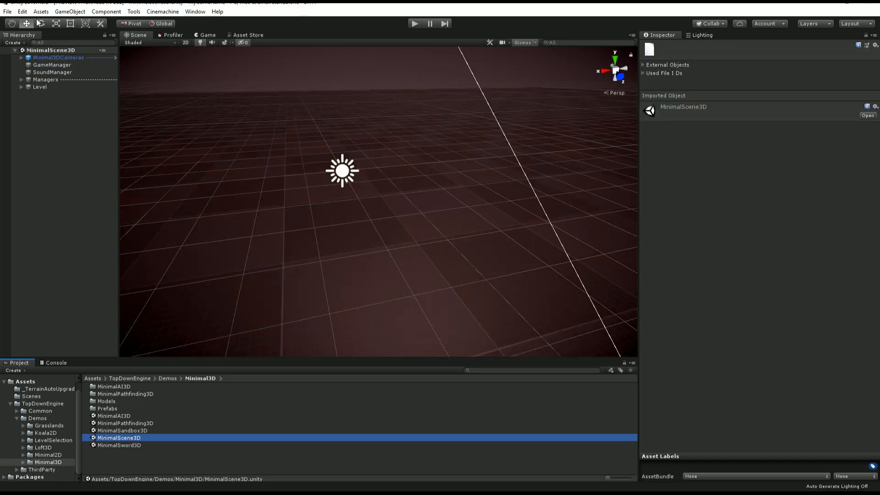
Step: Add a cube to the scene and set its scale to X 0.5, Y 1.5, Z 0.5
{"action": "left_click", "coordinate": [70, 12]}
{"action": "mouse_move", "coordinate": [103, 43]}
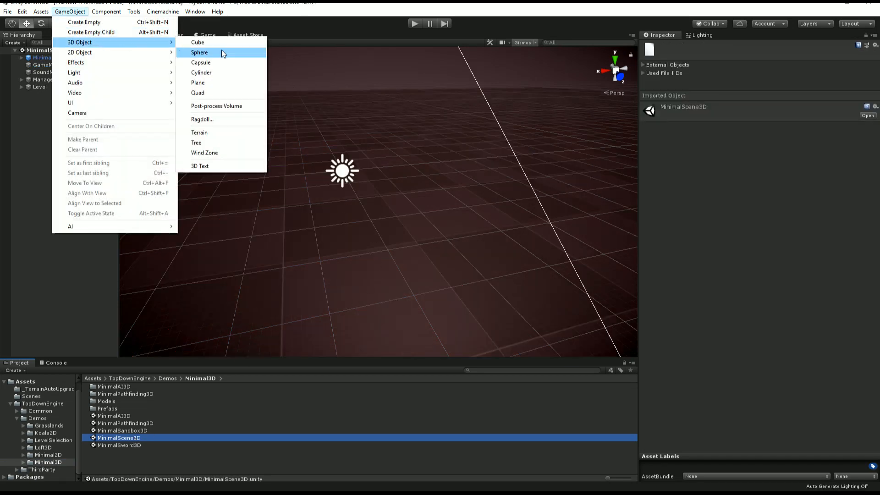
{"action": "left_click", "coordinate": [221, 42]}
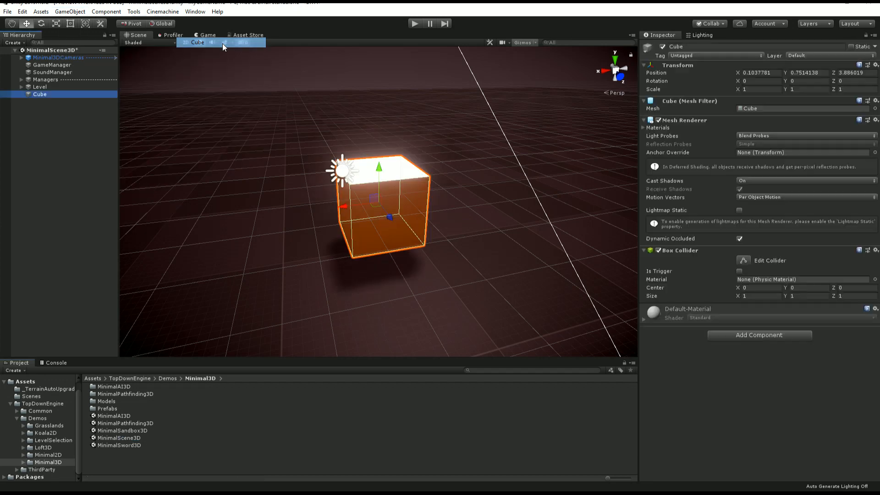
{"action": "left_click", "coordinate": [763, 92]}
{"action": "type", "text": ".5"}
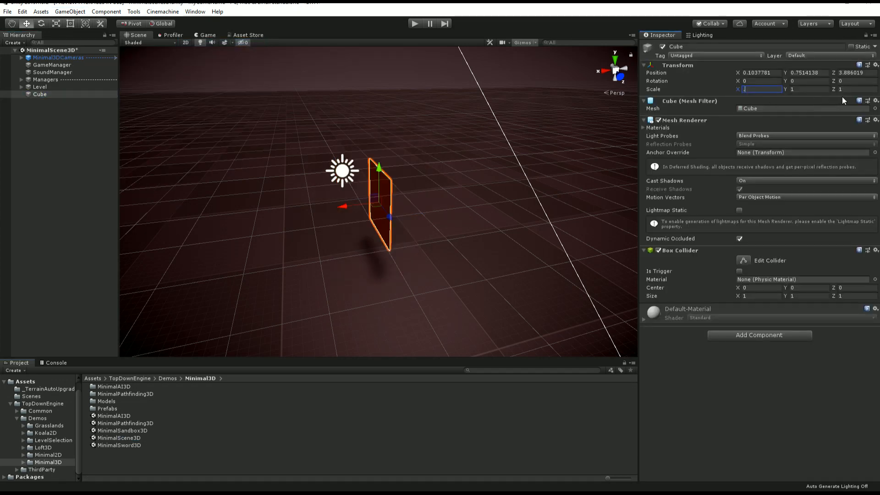
{"action": "key", "text": "Tab"}
{"action": "key", "text": "Tab"}
{"action": "type", "text": ".5"}
{"action": "left_click", "coordinate": [808, 89]}
{"action": "type", "text": "1.5"}
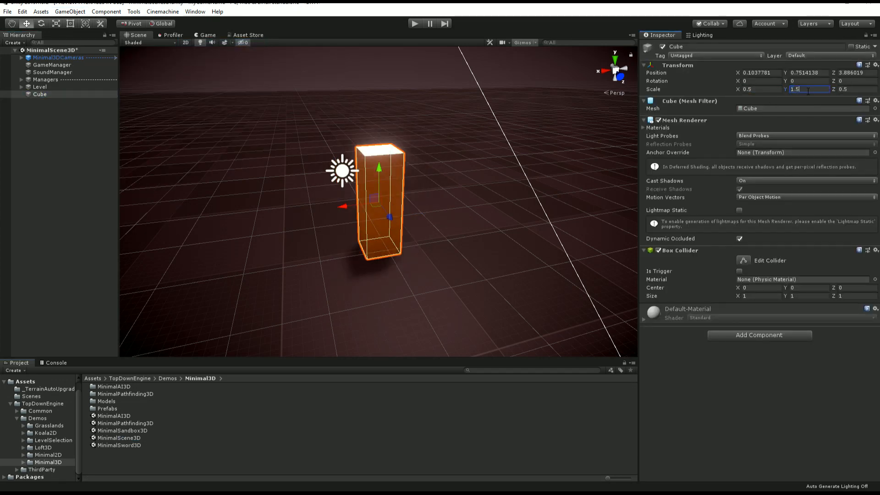
Step: Add a capsule to the scene and set its rotation to 90 on X and 90 on Z
{"action": "left_click", "coordinate": [68, 13]}
{"action": "mouse_move", "coordinate": [115, 42]}
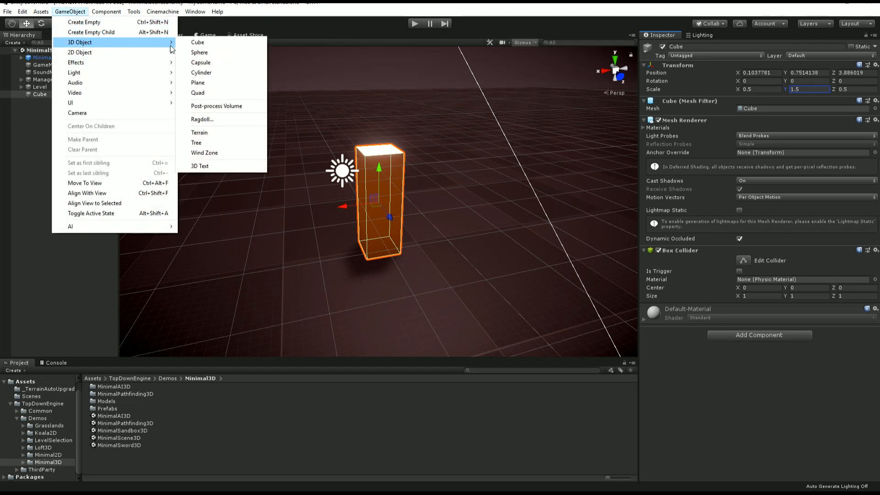
{"action": "left_click", "coordinate": [227, 62]}
{"action": "left_click", "coordinate": [798, 81]}
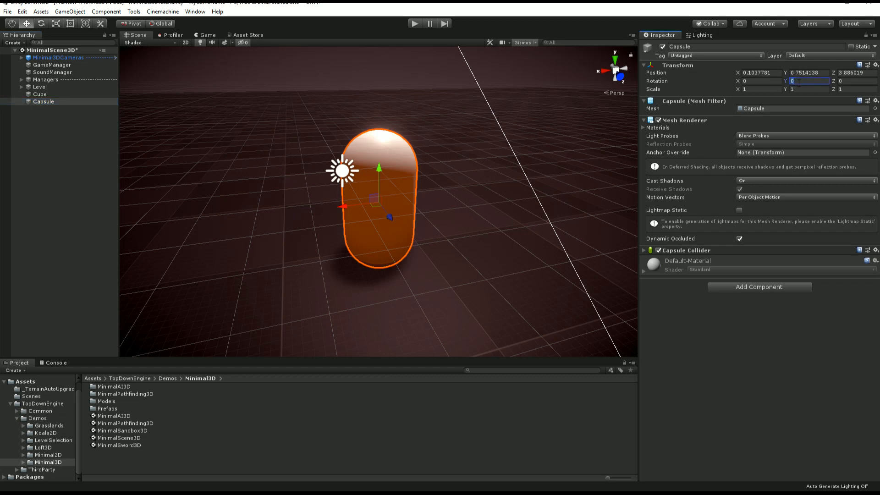
{"action": "left_click", "coordinate": [766, 81]}
{"action": "type", "text": "90"}
{"action": "left_click", "coordinate": [851, 81]}
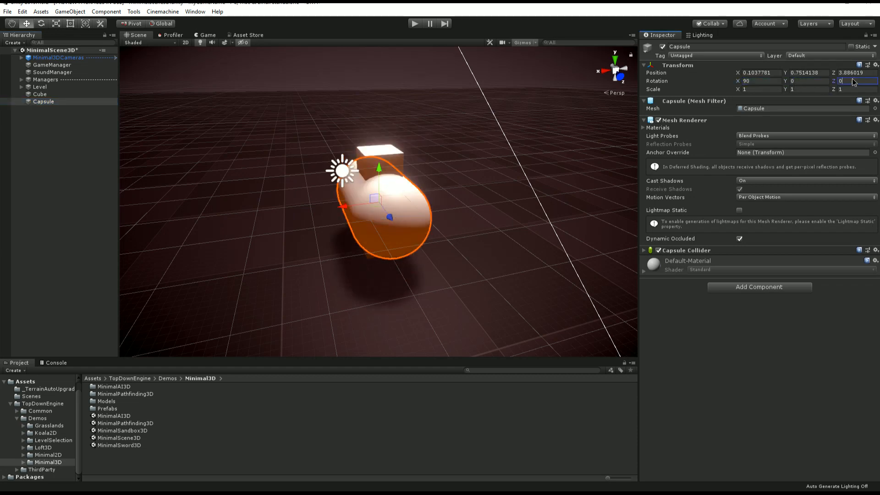
{"action": "type", "text": "90"}
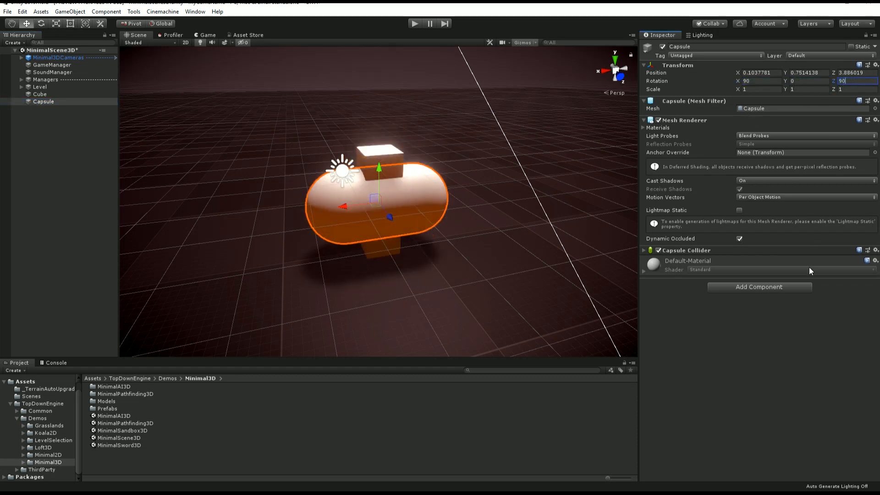
Step: Assign the SkinBlack material to the capsule's Mesh Renderer
{"action": "left_click", "coordinate": [662, 129]}
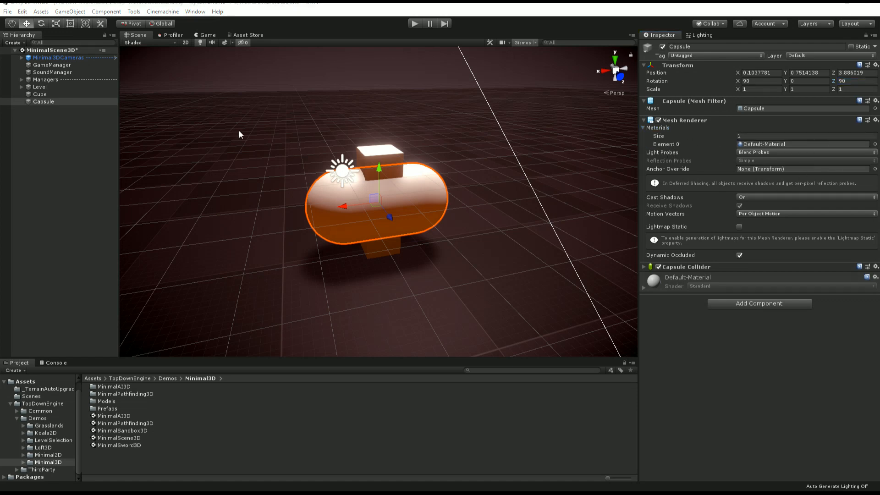
{"action": "left_click", "coordinate": [875, 144]}
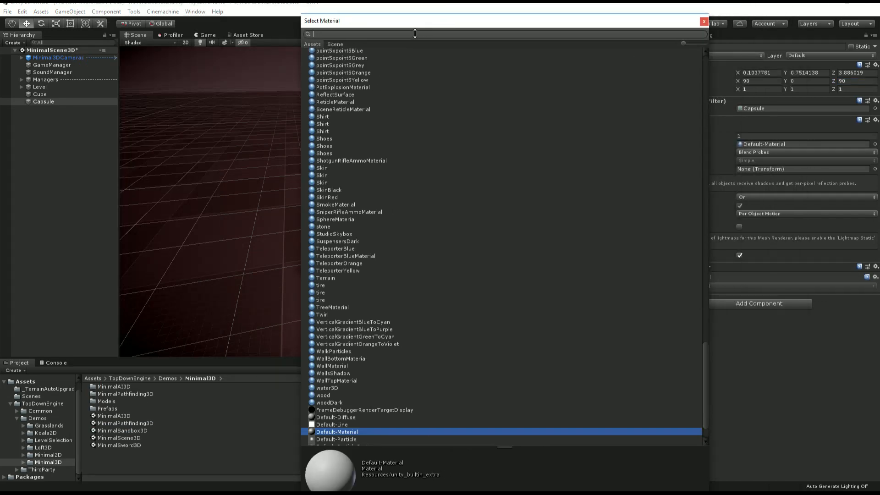
{"action": "type", "text": "blac"}
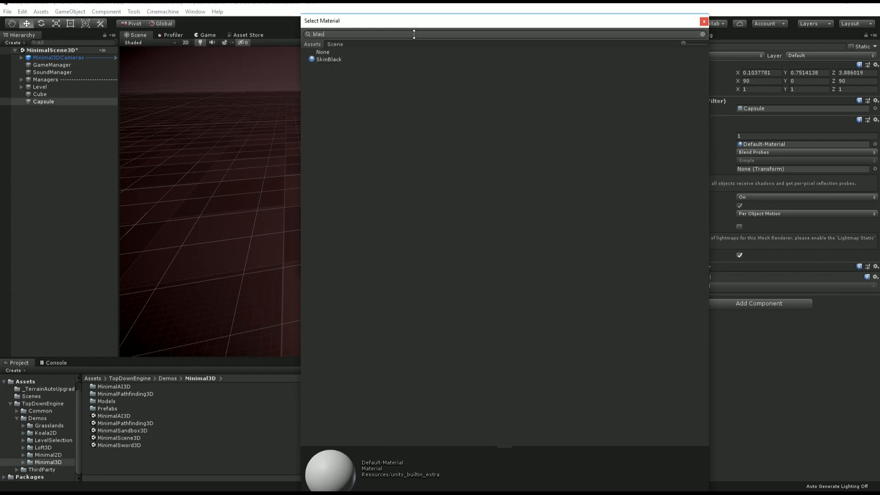
{"action": "key", "text": "Down"}
{"action": "key", "text": "Return"}
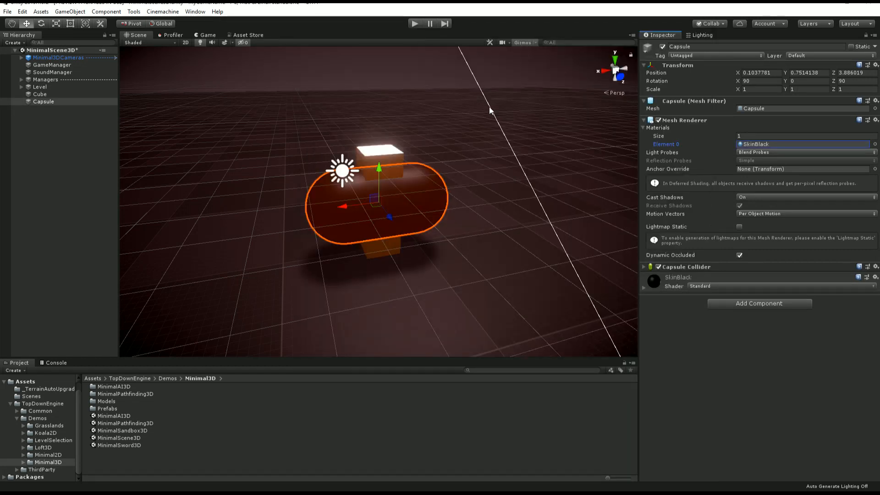
Step: Set the capsule's scale to 0.5 on all three axes
{"action": "left_click", "coordinate": [763, 89]}
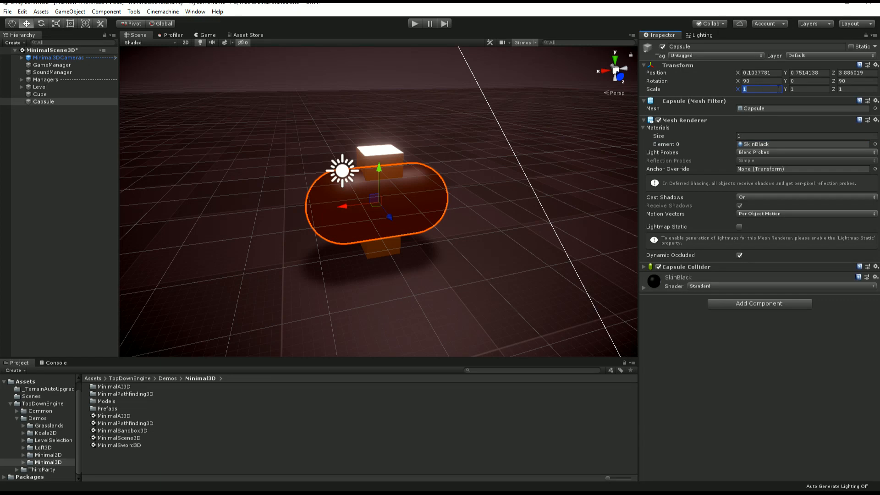
{"action": "type", "text": ".5"}
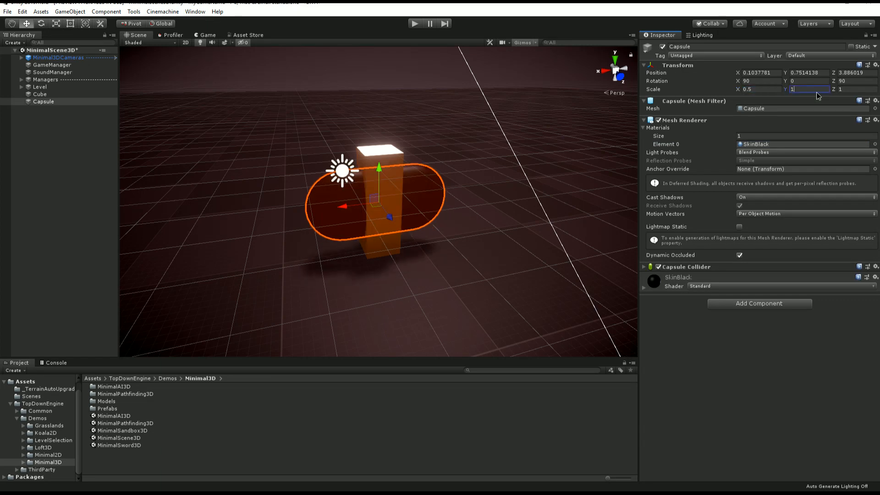
{"action": "key", "text": "Tab"}
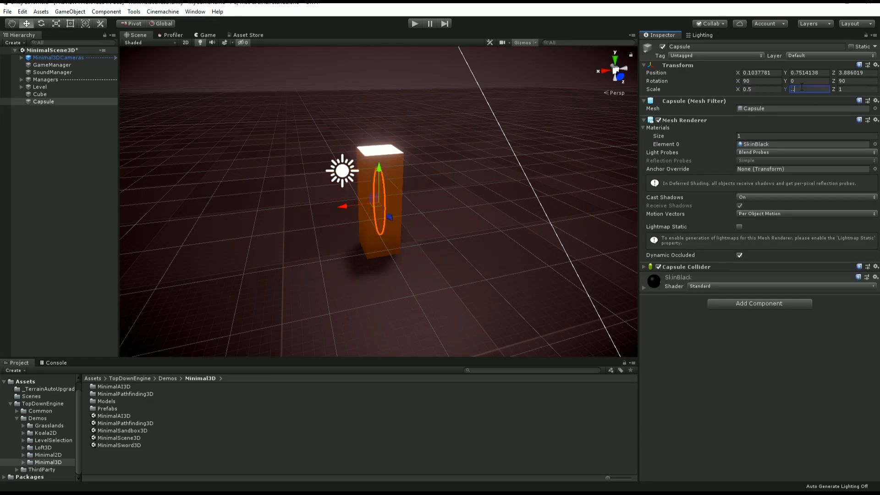
{"action": "type", "text": ".5"}
{"action": "key", "text": "Tab"}
{"action": "type", "text": ".5"}
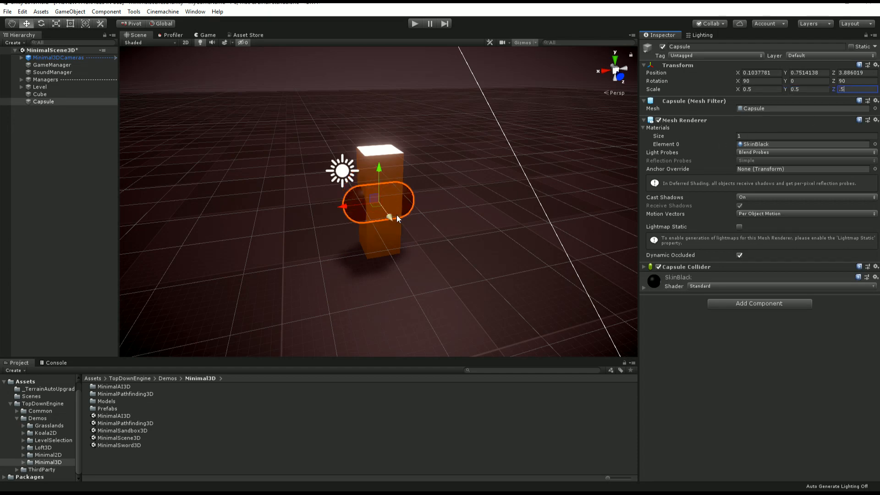
Step: Move the capsule forward and up on the cube's front face, to about Y 1.1 and Z 4.08
{"action": "left_click_drag", "start_coordinate": [397, 216], "coordinate": [406, 215]}
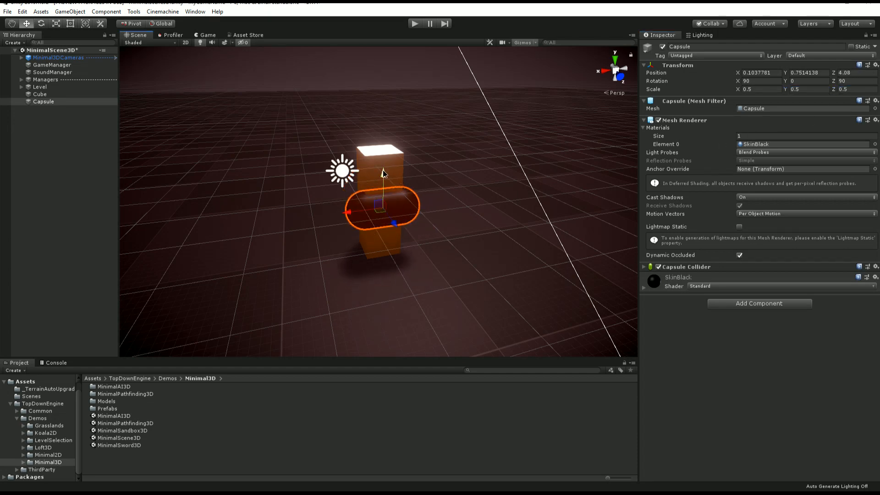
{"action": "left_click_drag", "start_coordinate": [383, 171], "coordinate": [379, 152]}
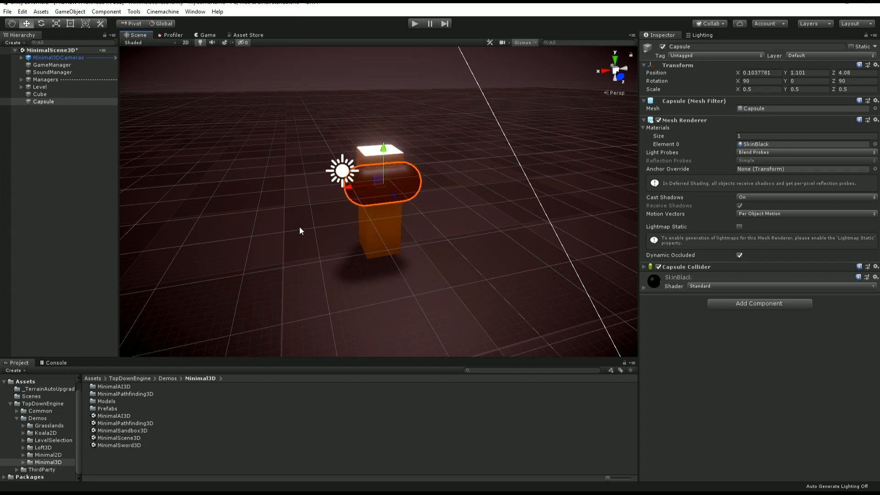
{"action": "left_click_drag", "start_coordinate": [339, 236], "coordinate": [507, 250], "text": "alt"}
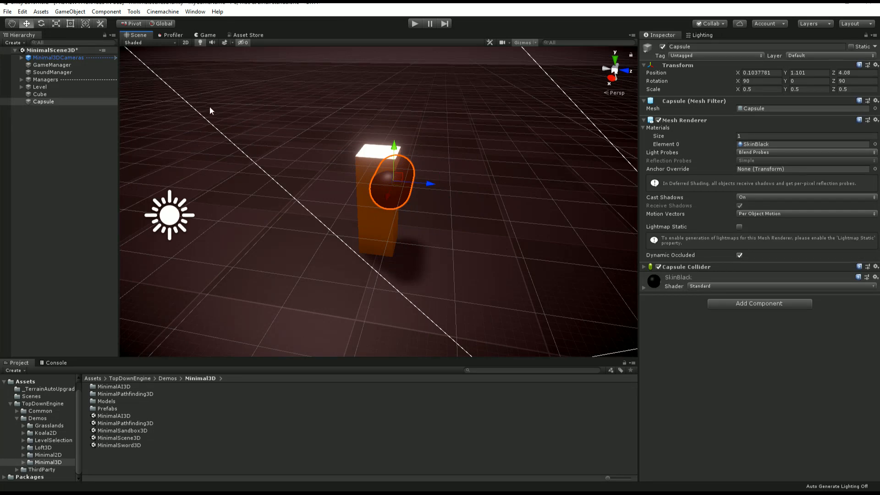
Step: Make the capsule a child of the cube and rename the cube Model
{"action": "left_click_drag", "start_coordinate": [46, 102], "coordinate": [53, 95]}
{"action": "left_click", "coordinate": [40, 96]}
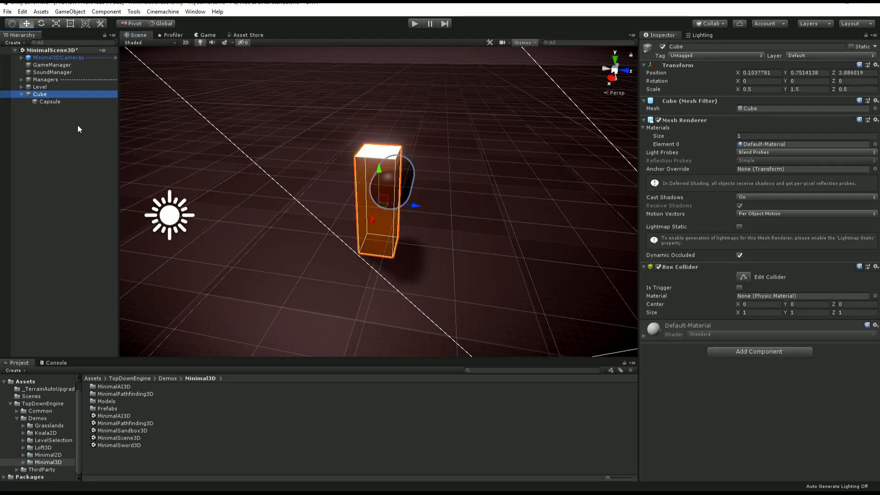
{"action": "key", "text": "Left"}
{"action": "left_click", "coordinate": [46, 95]}
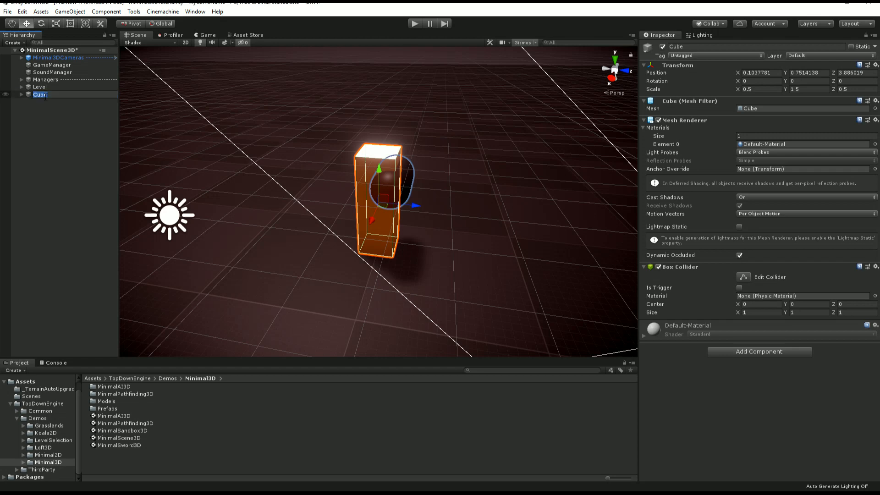
{"action": "type", "text": "Model"}
{"action": "key", "text": "Return"}
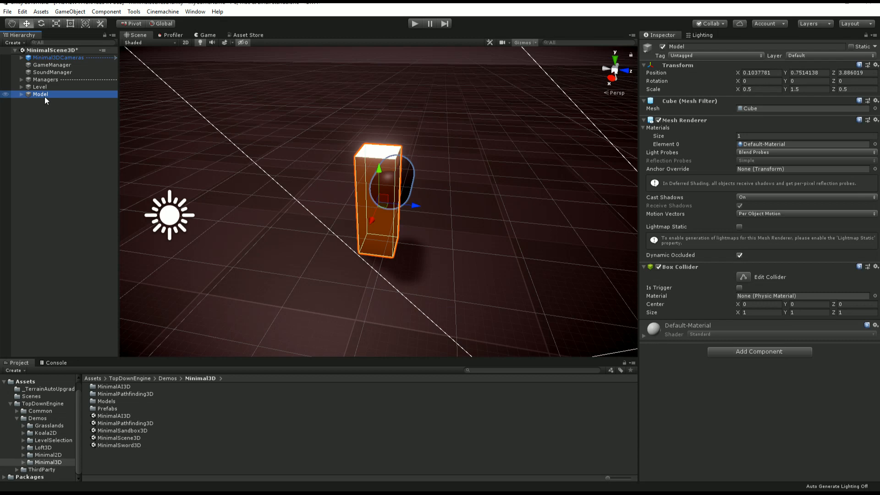
Step: Create an empty GameObject in the scene and add the Character component to it
{"action": "left_click", "coordinate": [70, 12]}
{"action": "left_click", "coordinate": [74, 24]}
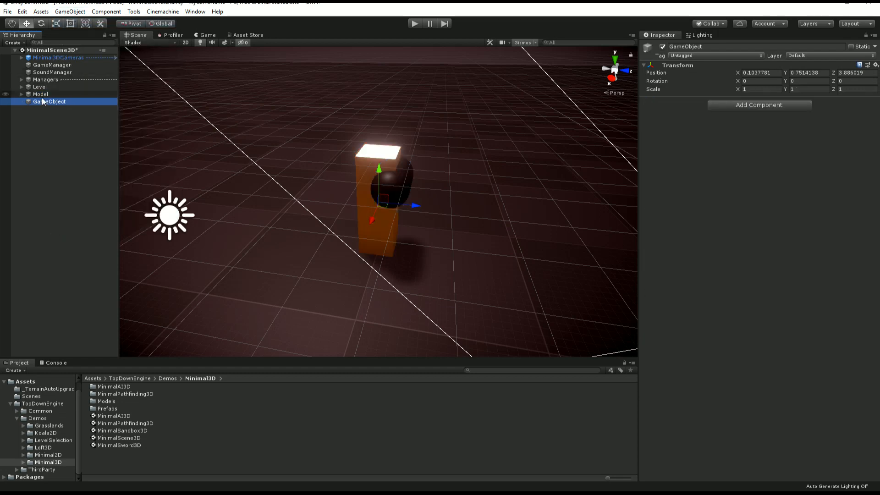
{"action": "left_click", "coordinate": [738, 104]}
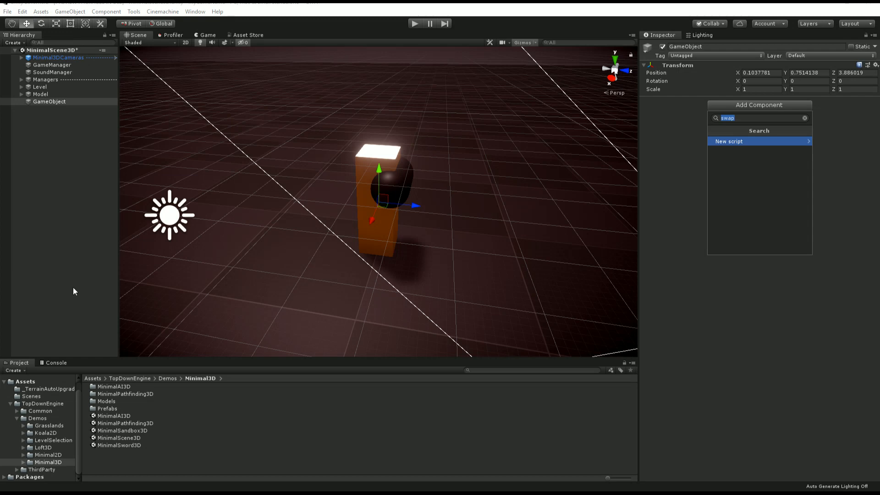
{"action": "type", "text": "charac"}
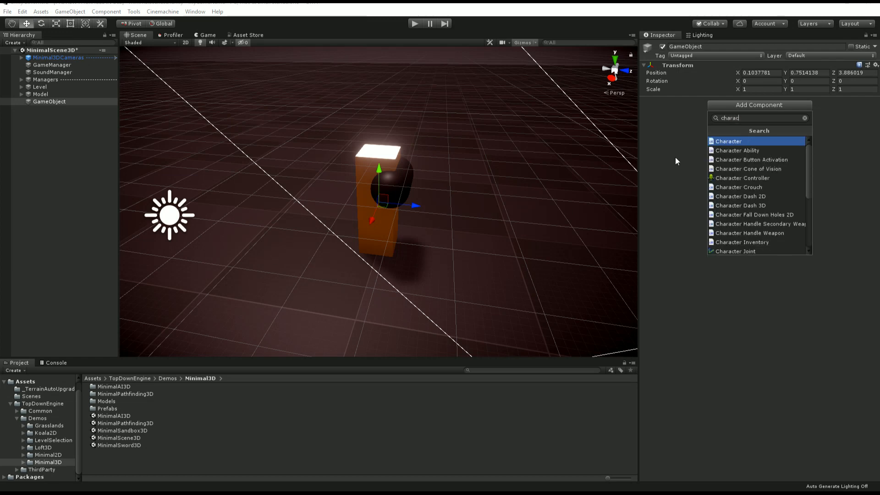
{"action": "left_click", "coordinate": [735, 141]}
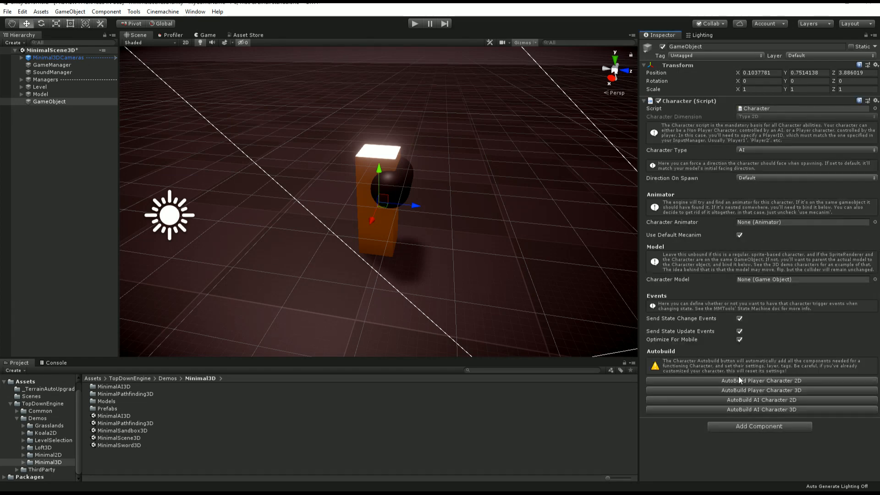
Step: Set the Character Type to Player and the Player ID to Player1
{"action": "left_click", "coordinate": [765, 149]}
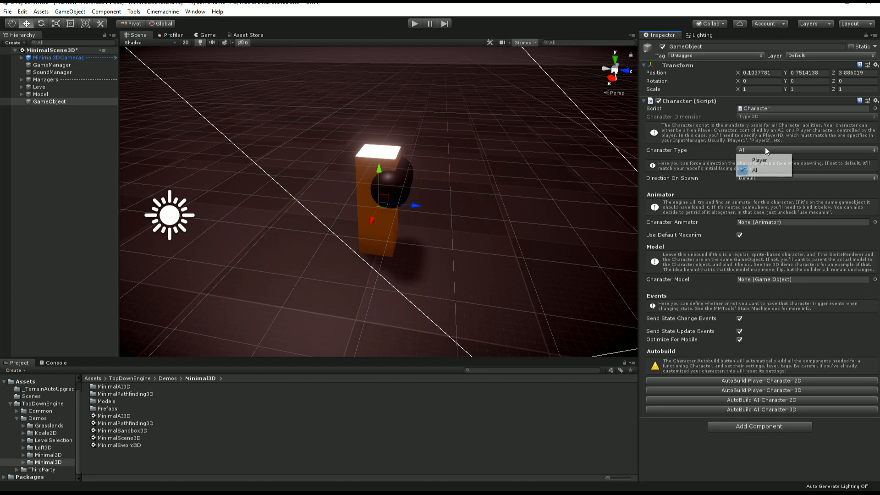
{"action": "left_click", "coordinate": [768, 158]}
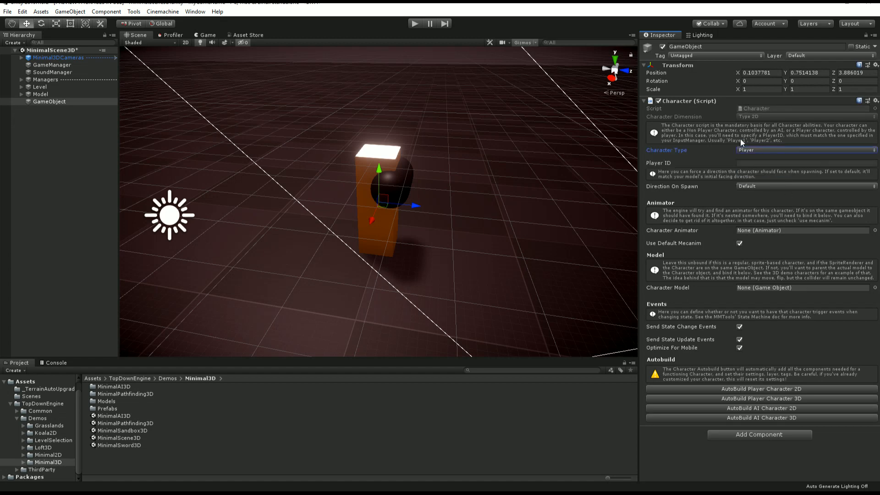
{"action": "left_click", "coordinate": [756, 163]}
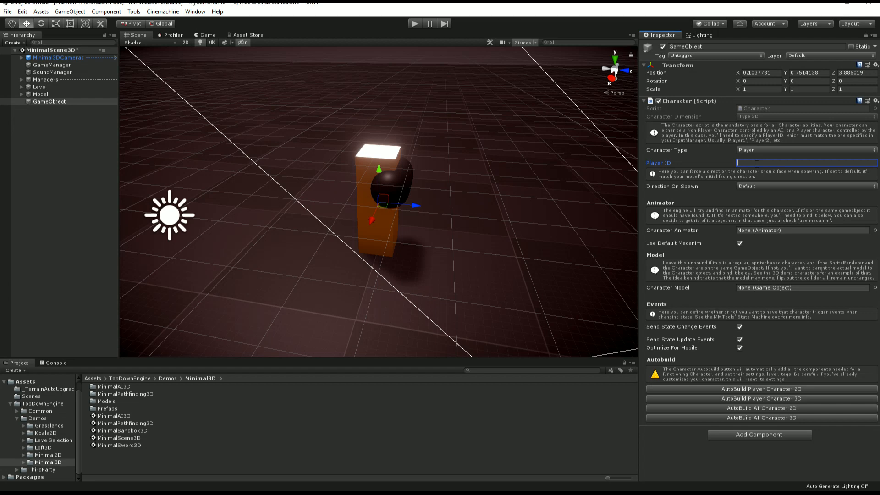
{"action": "type", "text": "Player1"}
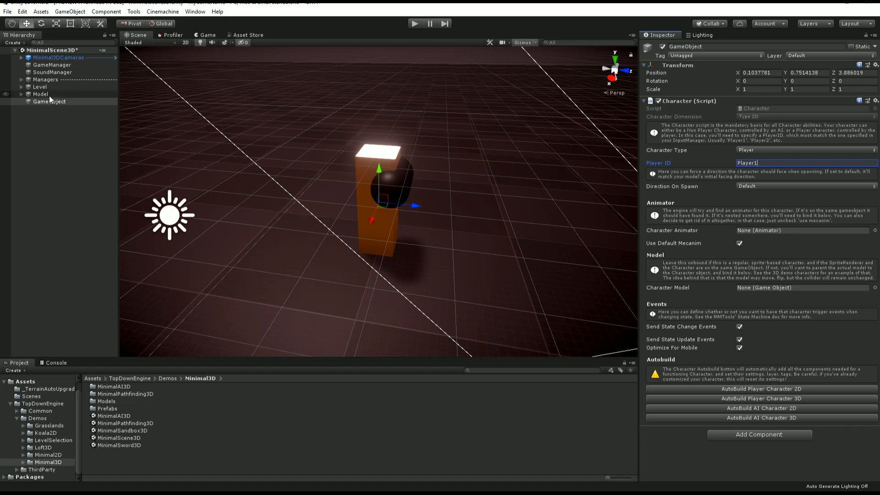
{"action": "left_click_drag", "start_coordinate": [48, 95], "coordinate": [53, 102]}
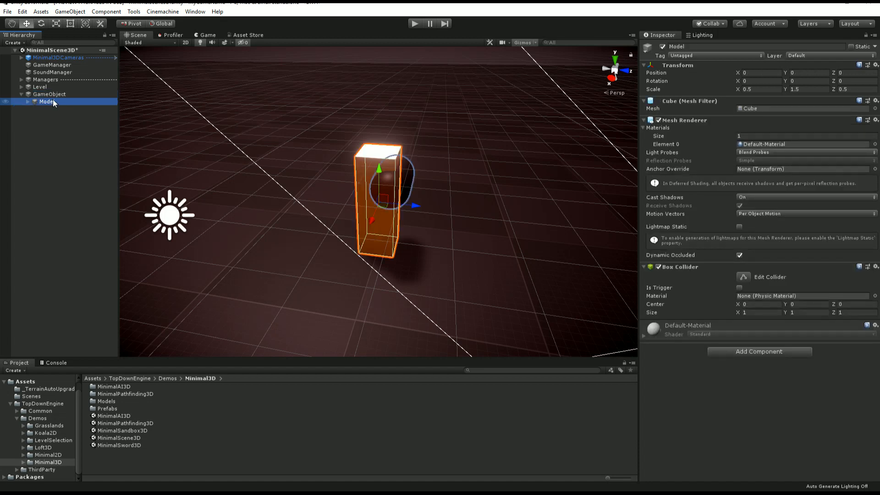
{"action": "key", "text": "ctrl+z"}
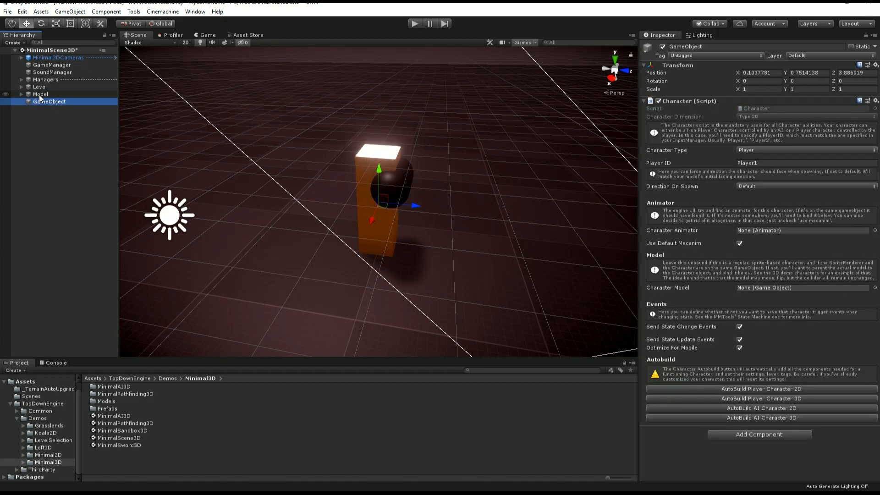
{"action": "left_click_drag", "start_coordinate": [46, 95], "coordinate": [47, 95]}
Step: Set the empty GameObject's position to 0 on X, Y and Z
{"action": "left_click", "coordinate": [53, 100]}
{"action": "left_click_drag", "start_coordinate": [397, 279], "coordinate": [306, 188], "text": "alt"}
{"action": "left_click_drag", "start_coordinate": [379, 169], "coordinate": [379, 202]}
{"action": "left_click", "coordinate": [812, 72]}
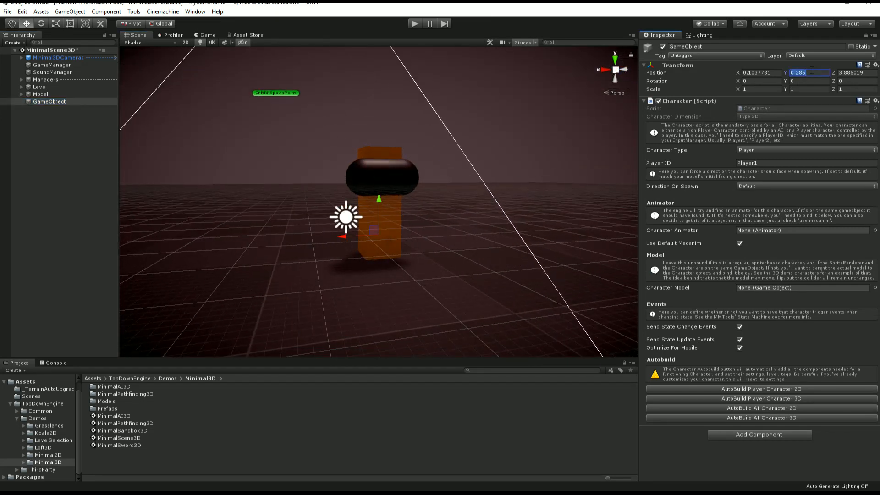
{"action": "type", "text": "0"}
{"action": "left_click", "coordinate": [760, 73]}
{"action": "type", "text": "0"}
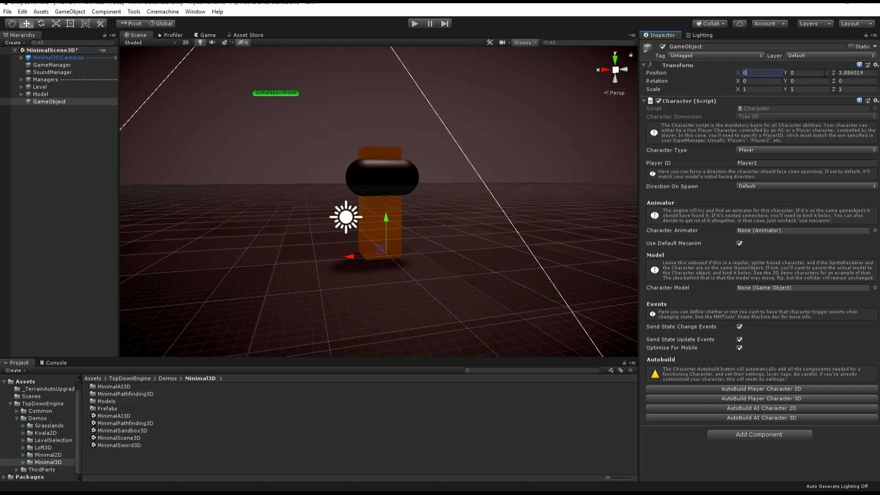
{"action": "left_click", "coordinate": [854, 72]}
{"action": "type", "text": "0"}
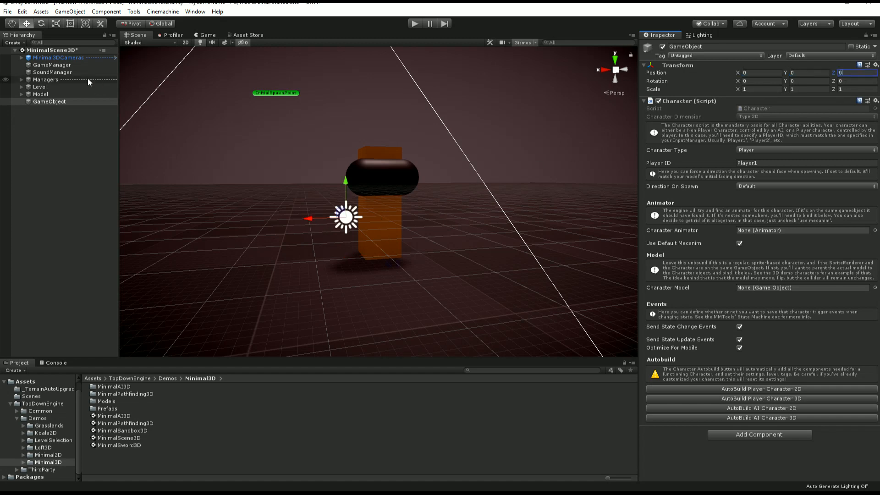
Step: Make Model a child of the GameObject and set its position to 0 on all three axes
{"action": "left_click_drag", "start_coordinate": [45, 94], "coordinate": [51, 103]}
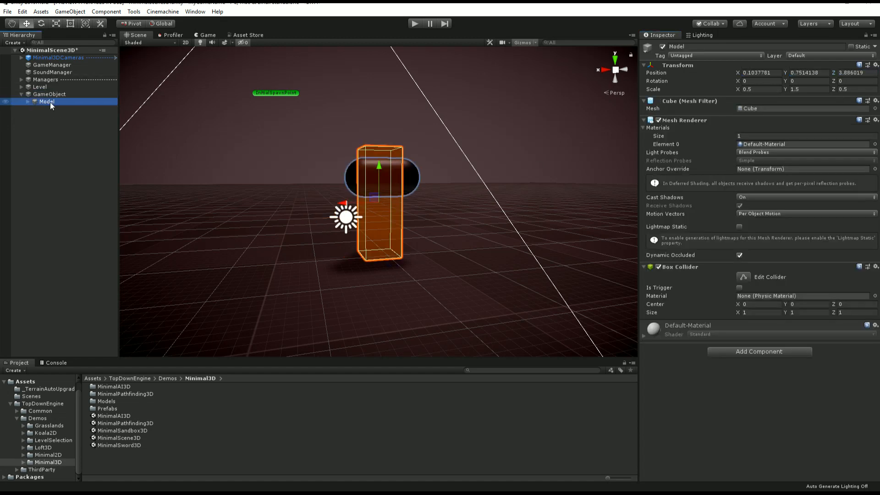
{"action": "left_click", "coordinate": [764, 72]}
{"action": "type", "text": "0"}
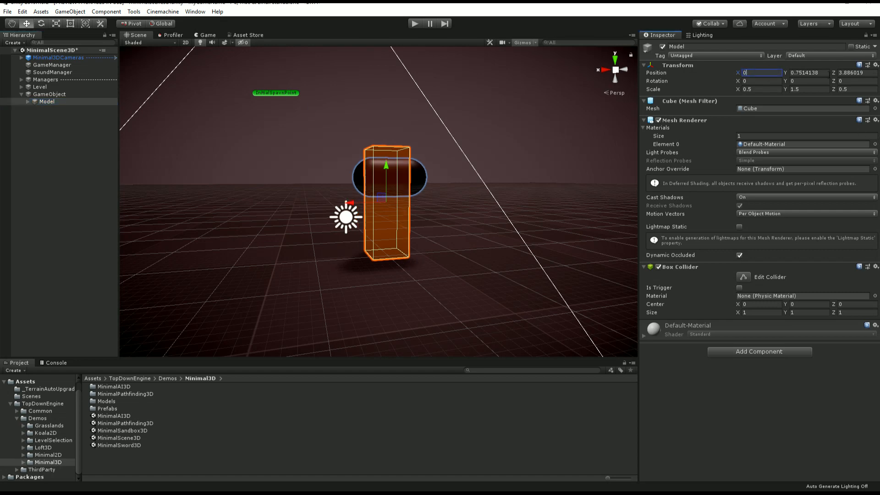
{"action": "left_click", "coordinate": [812, 73]}
{"action": "type", "text": "0"}
{"action": "left_click", "coordinate": [853, 74]}
{"action": "type", "text": "0"}
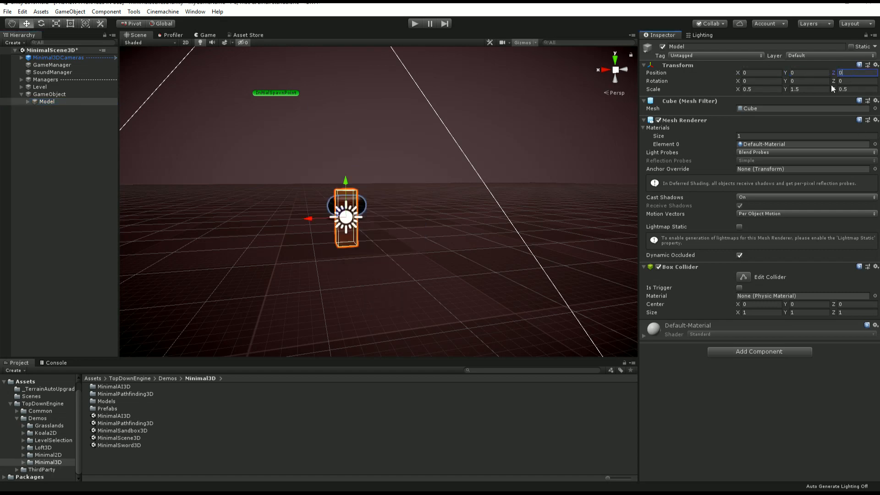
Step: Raise the Model along the Y axis to about 0.503
{"action": "left_click_drag", "start_coordinate": [342, 249], "coordinate": [673, 233], "text": "alt"}
{"action": "right_click_drag", "start_coordinate": [322, 228], "coordinate": [330, 283], "text": "alt"}
{"action": "middle_click_drag", "start_coordinate": [390, 254], "coordinate": [630, 298]}
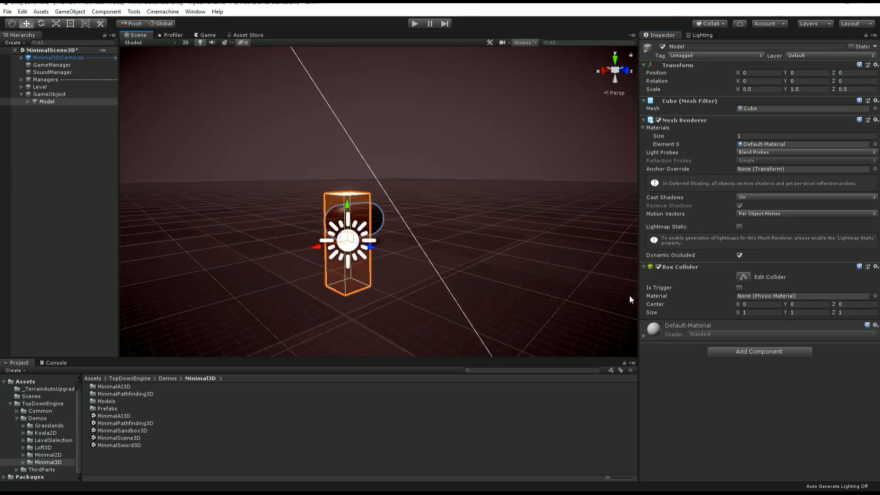
{"action": "scroll", "coordinate": [289, 257], "scroll_direction": "up", "scroll_amount": 6}
{"action": "left_click_drag", "start_coordinate": [336, 221], "coordinate": [386, 244]}
{"action": "middle_click_drag", "start_coordinate": [386, 242], "coordinate": [775, 70]}
{"action": "middle_click_drag", "start_coordinate": [316, 251], "coordinate": [649, 188]}
{"action": "mouse_move", "coordinate": [441, 214]}
{"action": "middle_mouse_down"}
{"action": "mouse_move", "coordinate": [693, 113]}
{"action": "mouse_move", "coordinate": [736, 87]}
{"action": "middle_mouse_up"}
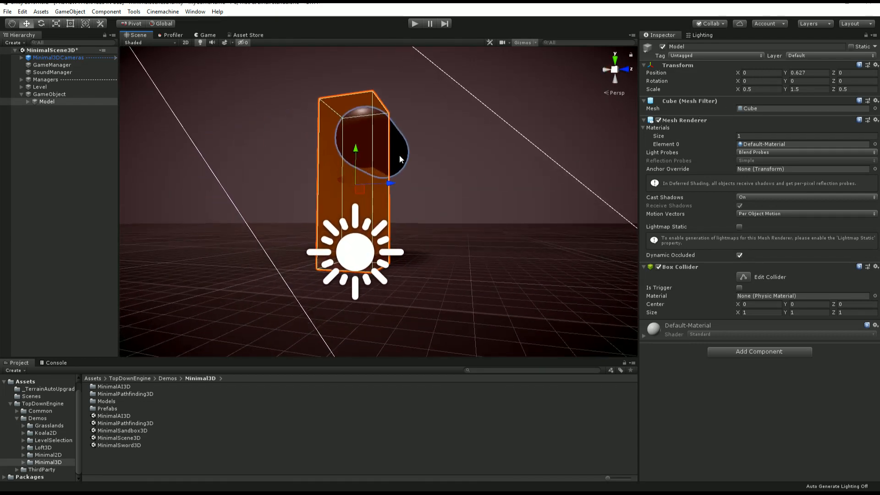
{"action": "mouse_move", "coordinate": [355, 152]}
{"action": "left_mouse_down"}
{"action": "mouse_move", "coordinate": [355, 191]}
{"action": "mouse_move", "coordinate": [355, 163]}
{"action": "left_mouse_up"}
Step: In an orthographic front view with gizmos hidden, raise the Model to about Y 0.756 so its base meets the ground
{"action": "left_click", "coordinate": [629, 69]}
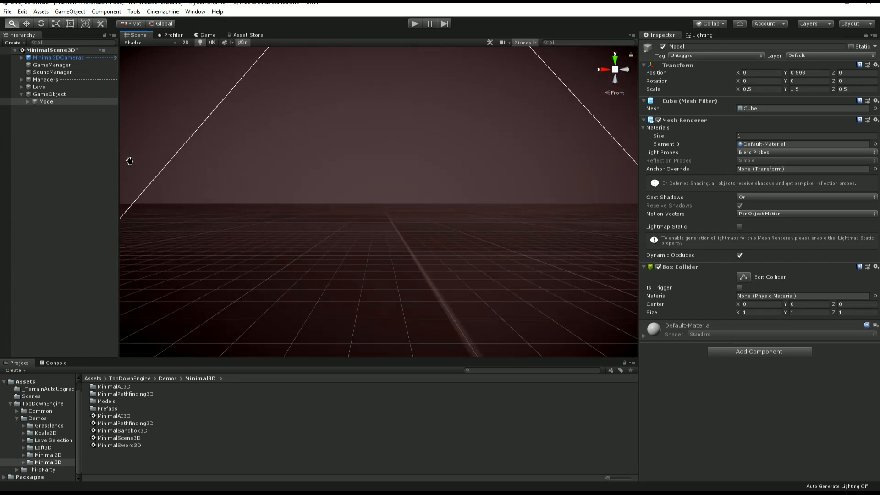
{"action": "key", "text": "f"}
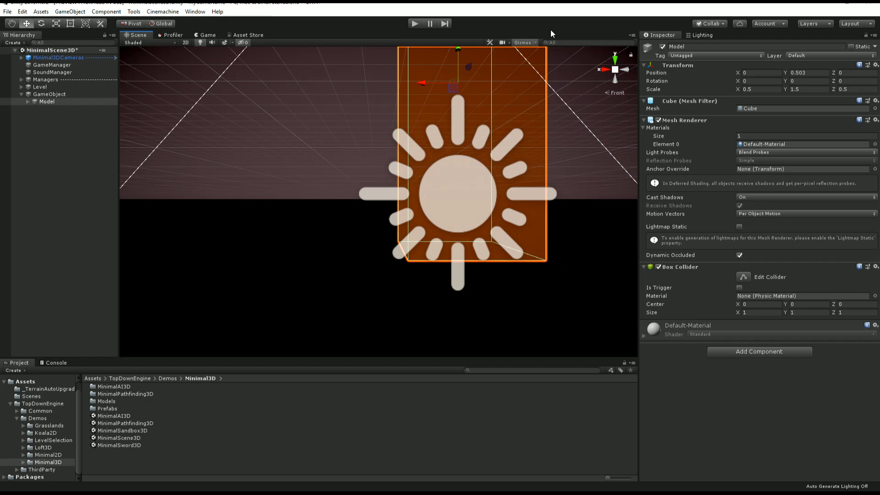
{"action": "left_click", "coordinate": [525, 44]}
{"action": "middle_click_drag", "start_coordinate": [343, 274], "coordinate": [274, 338]}
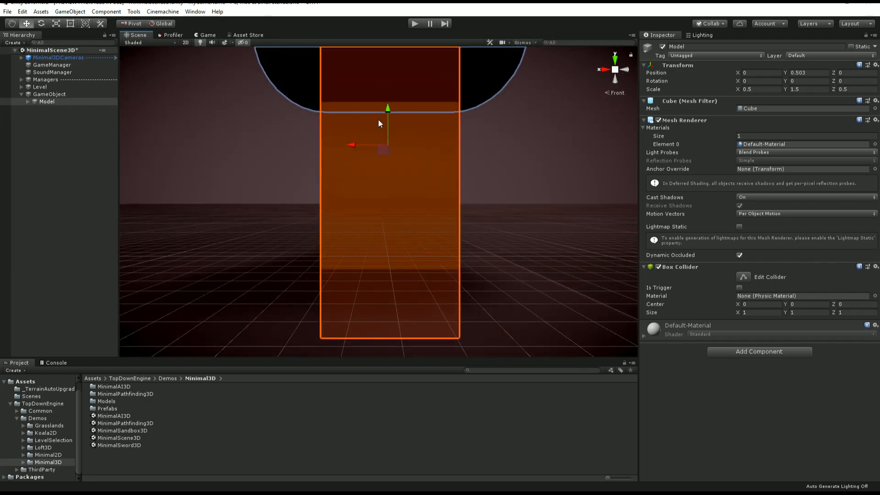
{"action": "left_click", "coordinate": [615, 69]}
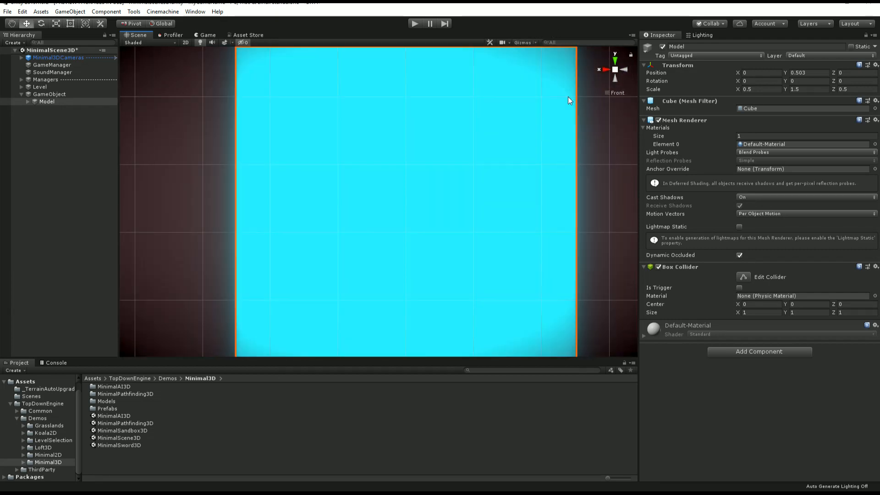
{"action": "scroll", "coordinate": [427, 216], "scroll_direction": "down", "scroll_amount": 5}
{"action": "left_click_drag", "start_coordinate": [389, 131], "coordinate": [386, 83]}
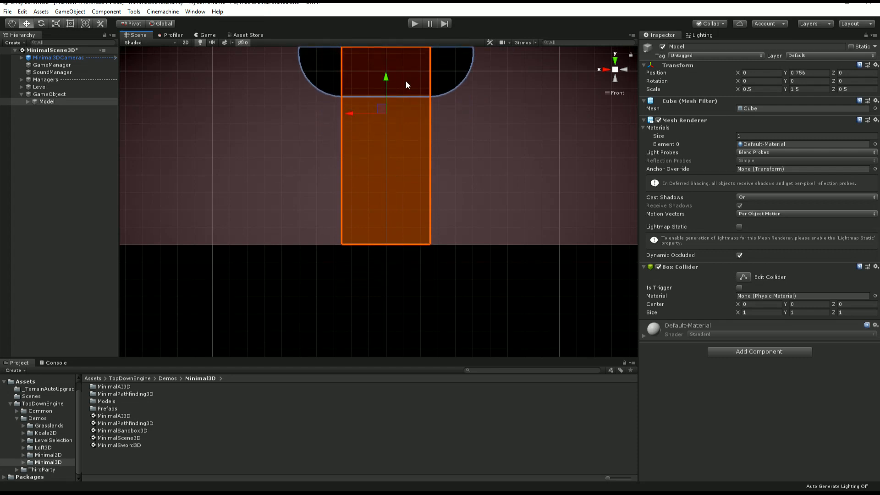
Step: Check the GameObject's pivot against the model's base and remove the Box Collider component from Model
{"action": "left_click", "coordinate": [65, 95]}
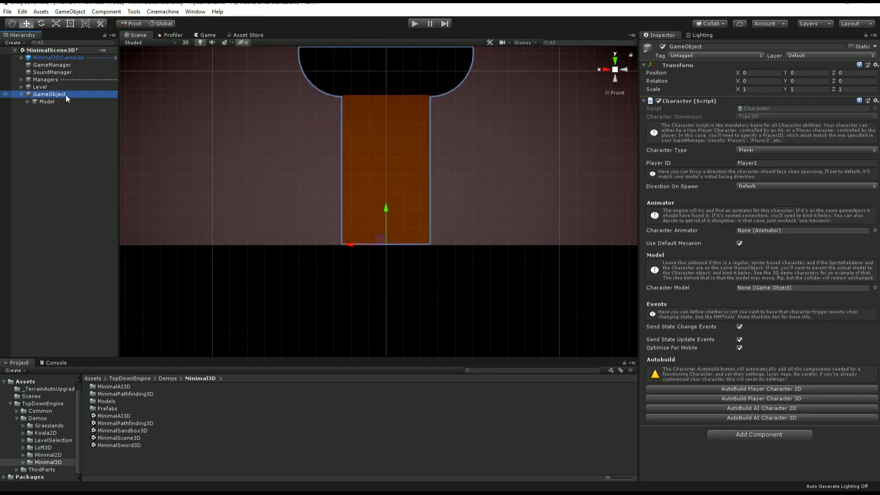
{"action": "key", "text": "f"}
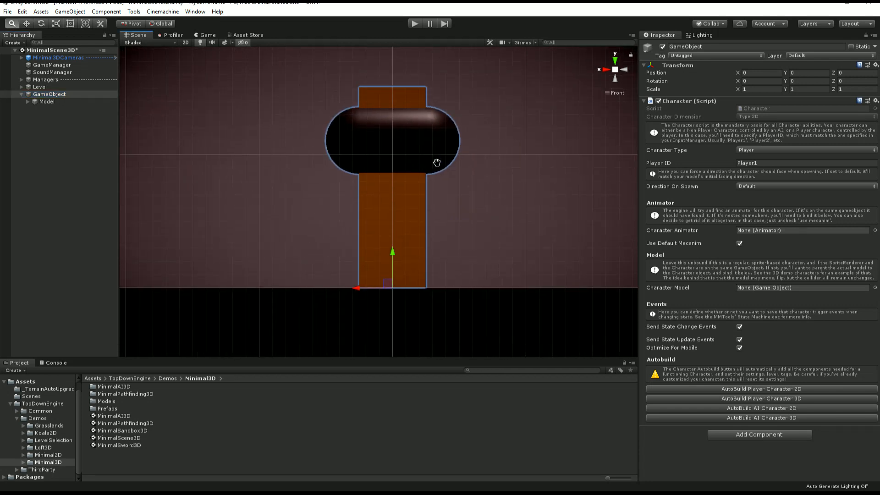
{"action": "left_click", "coordinate": [52, 101]}
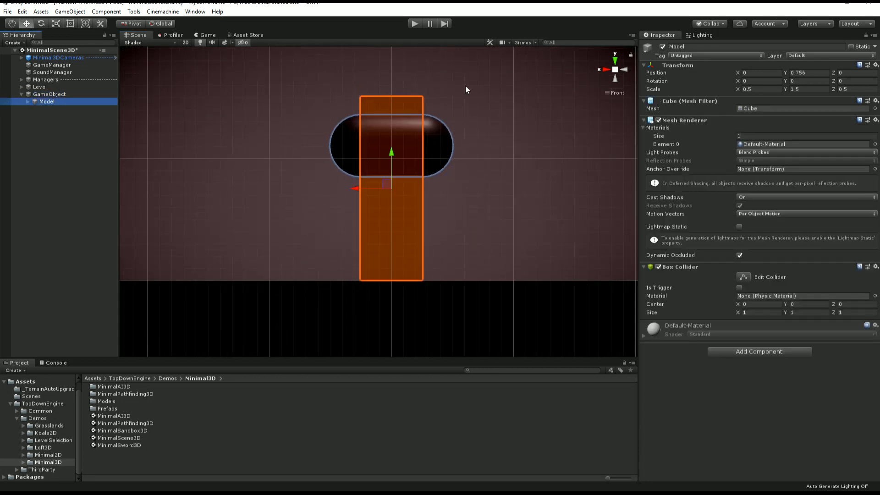
{"action": "right_click", "coordinate": [686, 266]}
{"action": "left_click", "coordinate": [729, 283]}
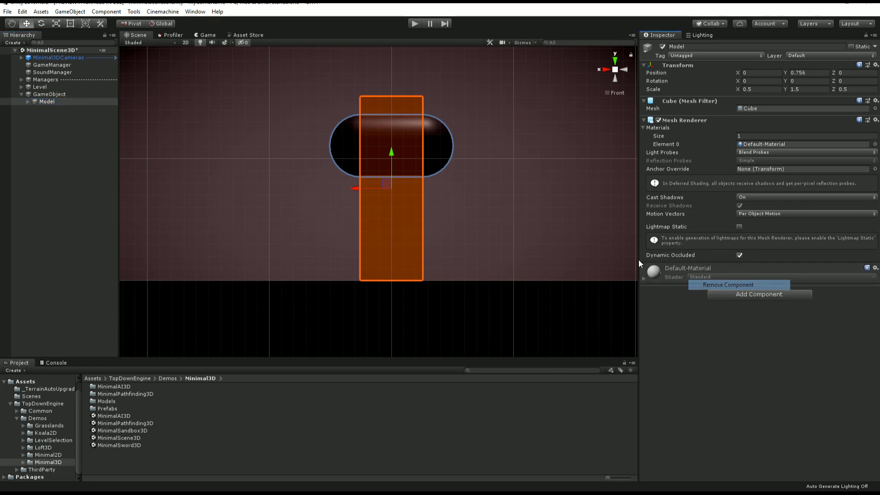
Step: Remove the Capsule Collider component from the Capsule nested under Model
{"action": "left_click", "coordinate": [67, 105]}
{"action": "key", "text": "Right"}
{"action": "left_click", "coordinate": [78, 111]}
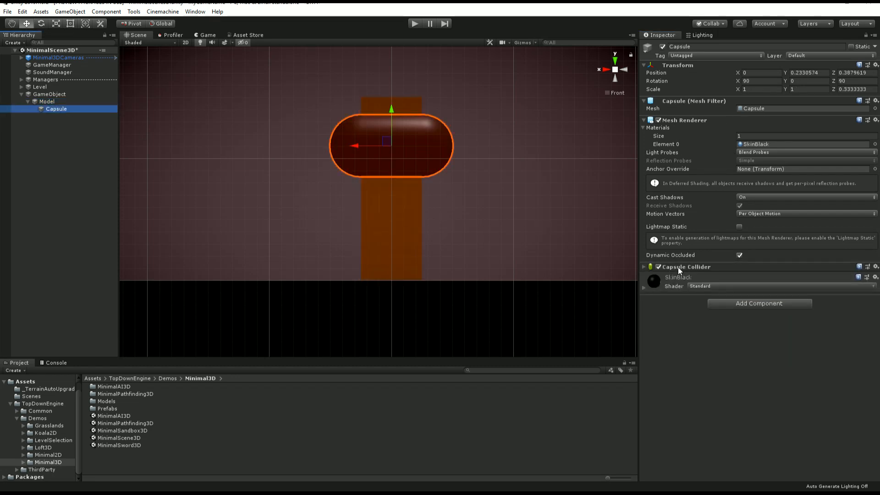
{"action": "right_click", "coordinate": [677, 267]}
{"action": "left_click", "coordinate": [716, 282]}
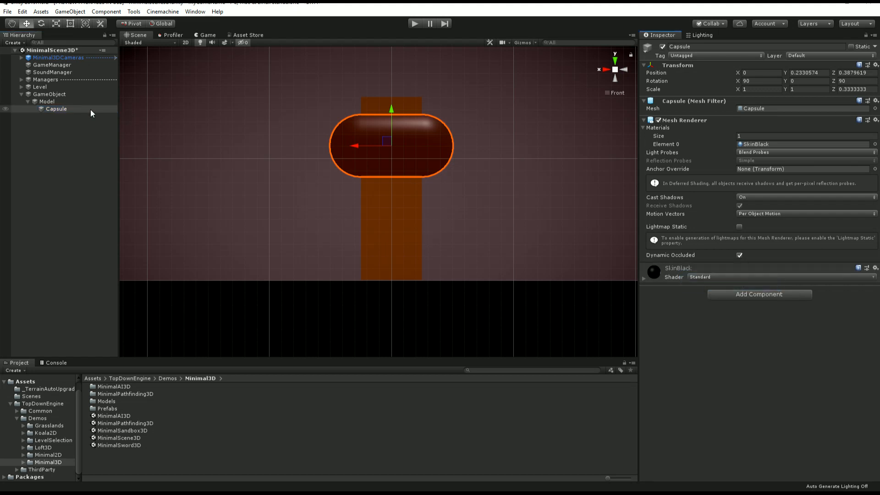
Step: Assign the nested Model object as the Character Model of the GameObject's Character component
{"action": "left_click", "coordinate": [52, 101]}
{"action": "key", "text": "Left"}
{"action": "left_click", "coordinate": [66, 93]}
{"action": "key", "text": "Left"}
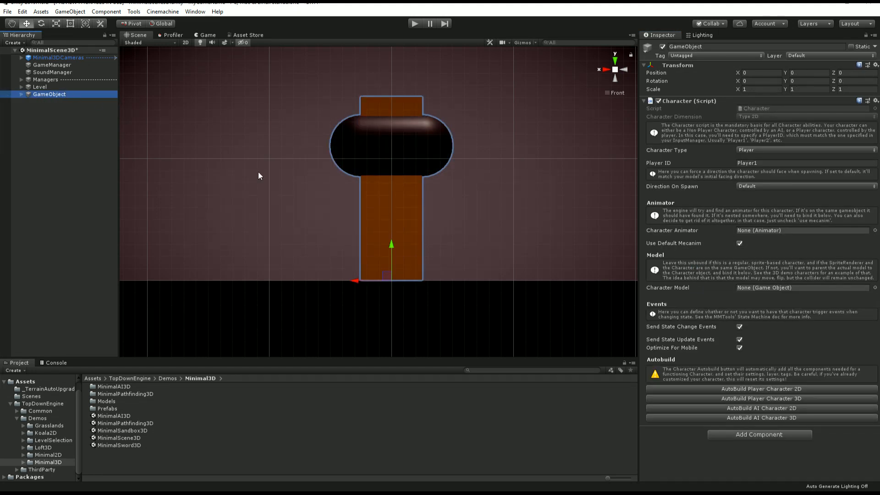
{"action": "middle_click_drag", "start_coordinate": [401, 183], "coordinate": [409, 204]}
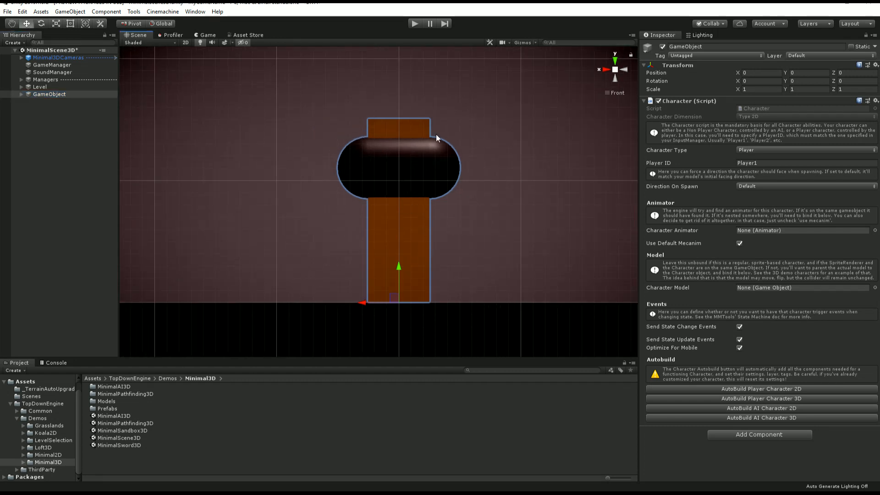
{"action": "left_click", "coordinate": [21, 94]}
{"action": "left_click_drag", "start_coordinate": [48, 101], "coordinate": [782, 287]}
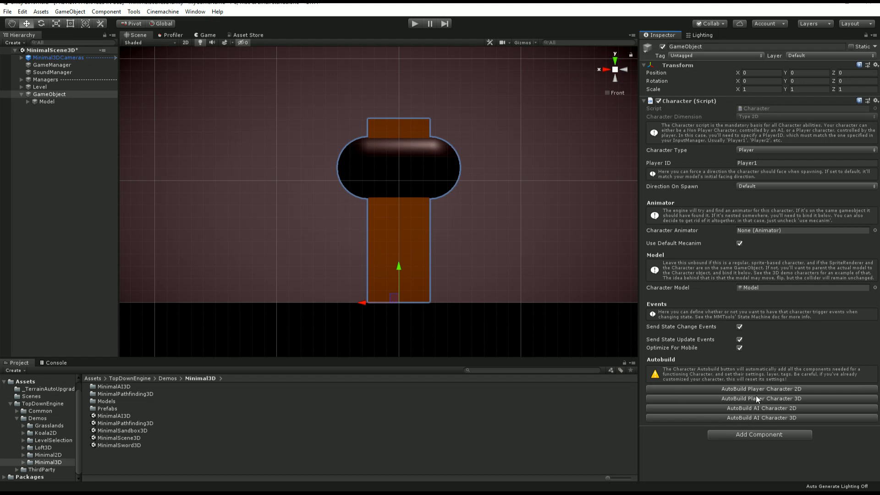
Step: Autobuild the GameObject as a 3D player character and inspect the settings of its new Capsule Collider
{"action": "left_click", "coordinate": [794, 400]}
{"action": "scroll", "coordinate": [779, 338], "scroll_direction": "down", "scroll_amount": 5}
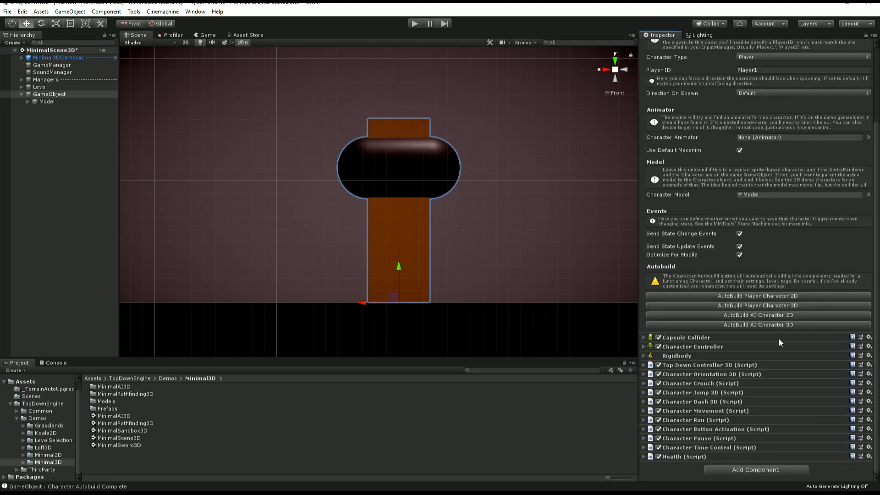
{"action": "left_click", "coordinate": [690, 338]}
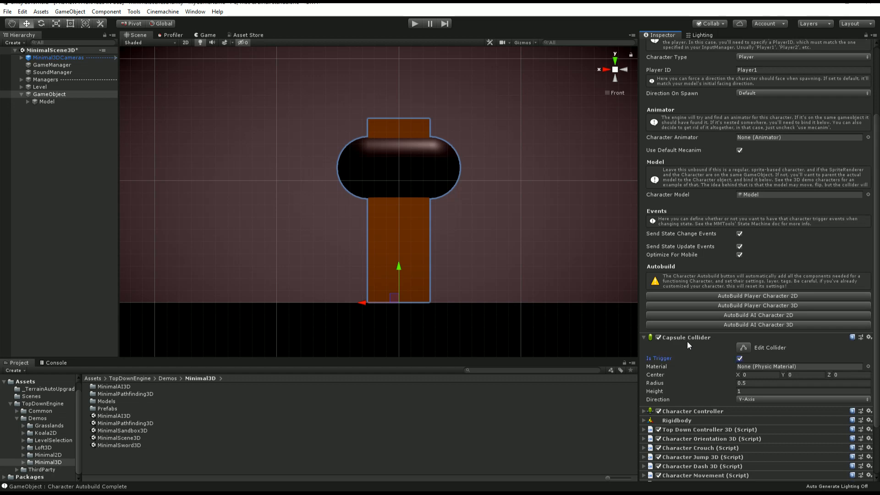
{"action": "left_click", "coordinate": [691, 339]}
{"action": "left_click", "coordinate": [694, 345]}
{"action": "left_click", "coordinate": [694, 345]}
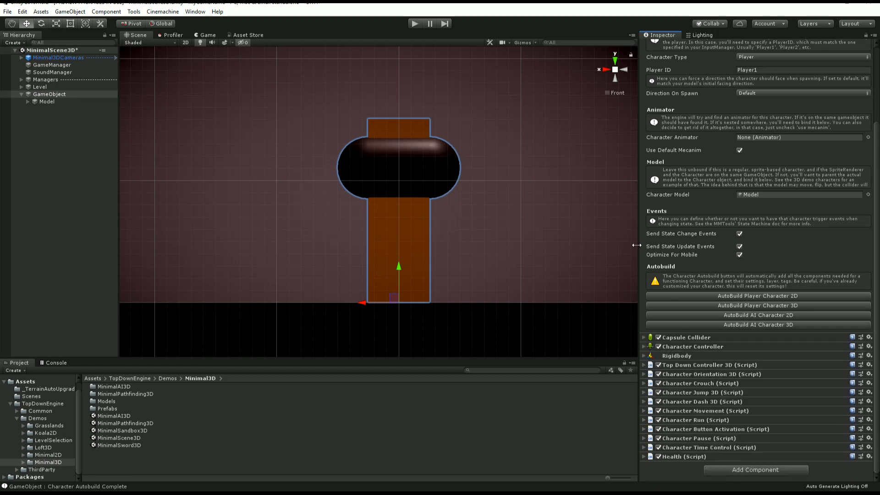
Step: Return the scene view to perspective, collapse the GameObject's hierarchy and start play mode
{"action": "left_click", "coordinate": [614, 93]}
{"action": "left_click_drag", "start_coordinate": [403, 250], "coordinate": [449, 240], "text": "alt"}
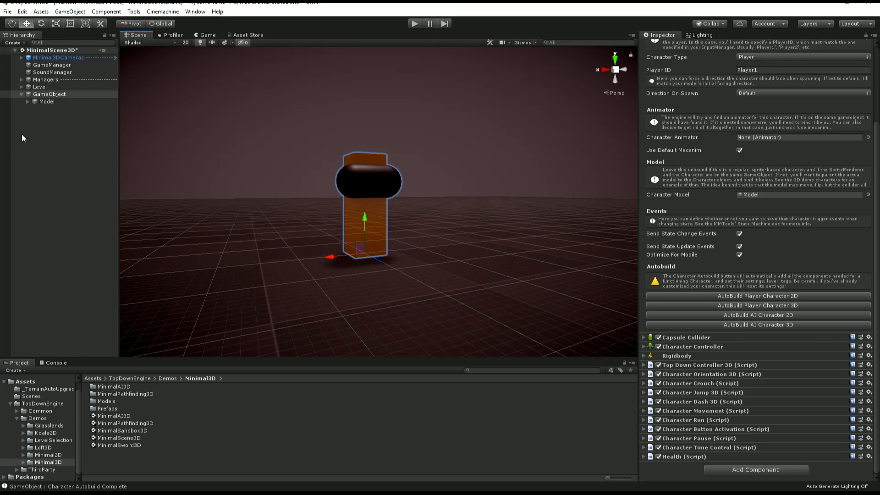
{"action": "left_click", "coordinate": [18, 96]}
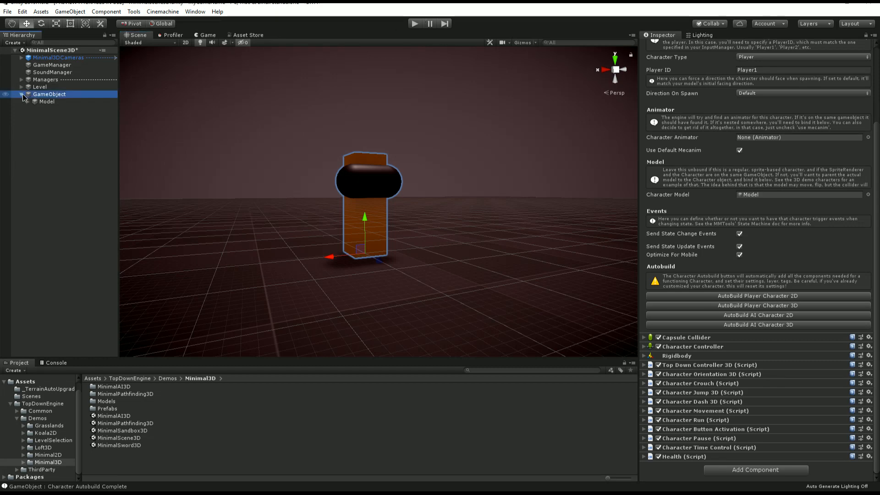
{"action": "left_click", "coordinate": [22, 94]}
{"action": "scroll", "coordinate": [351, 188], "scroll_direction": "down", "scroll_amount": 5}
{"action": "left_click", "coordinate": [350, 121]}
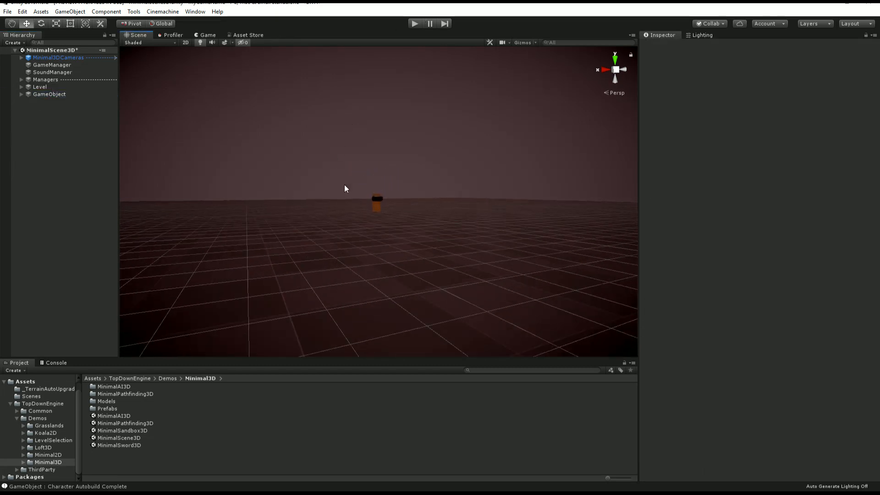
{"action": "left_click_drag", "start_coordinate": [344, 188], "coordinate": [400, 50], "text": "alt"}
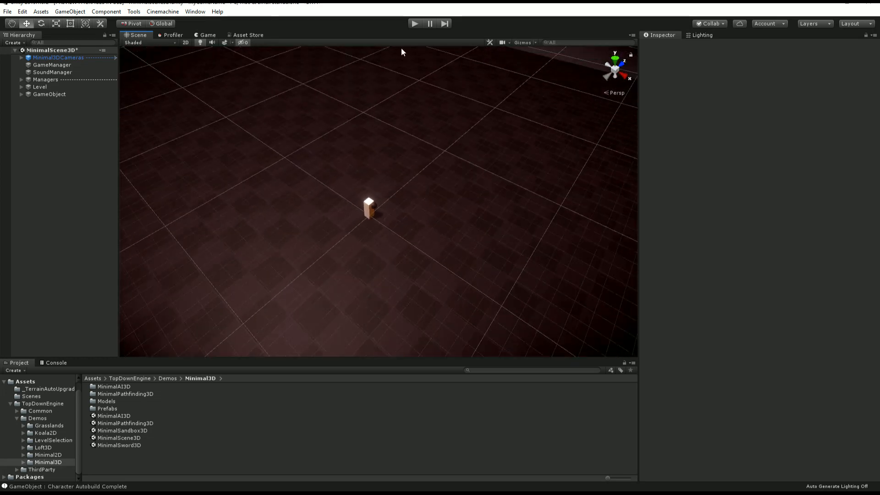
{"action": "left_click", "coordinate": [416, 26]}
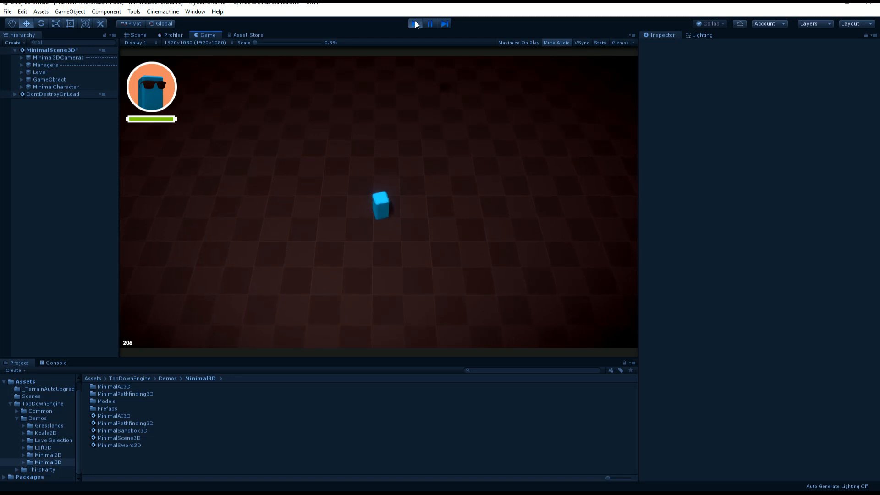
Step: Move around the floor in all directions to test how the new character behaves beside the blue one, and stop play mode
{"action": "key", "text": "s"}
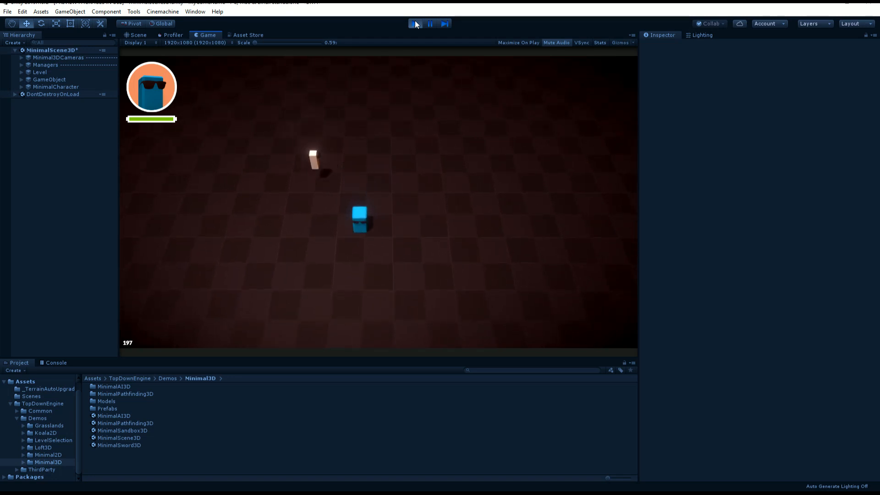
{"action": "key", "text": "d"}
{"action": "key", "text": "w"}
{"action": "key", "text": "a"}
{"action": "key", "text": "s"}
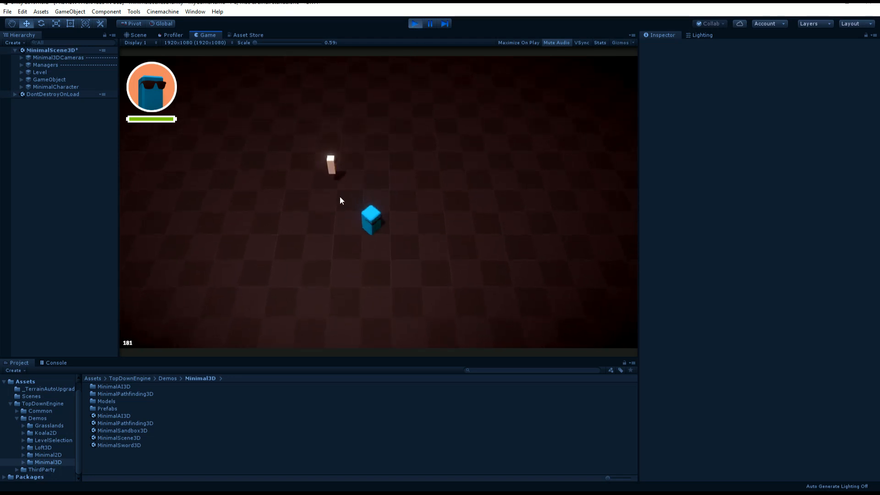
{"action": "key", "text": "d"}
{"action": "key", "text": "w"}
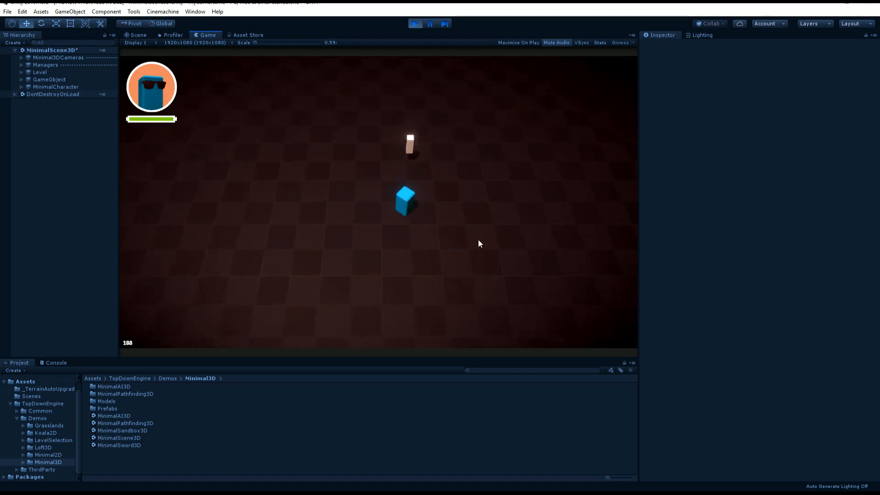
{"action": "key", "text": "a"}
{"action": "key", "text": "s"}
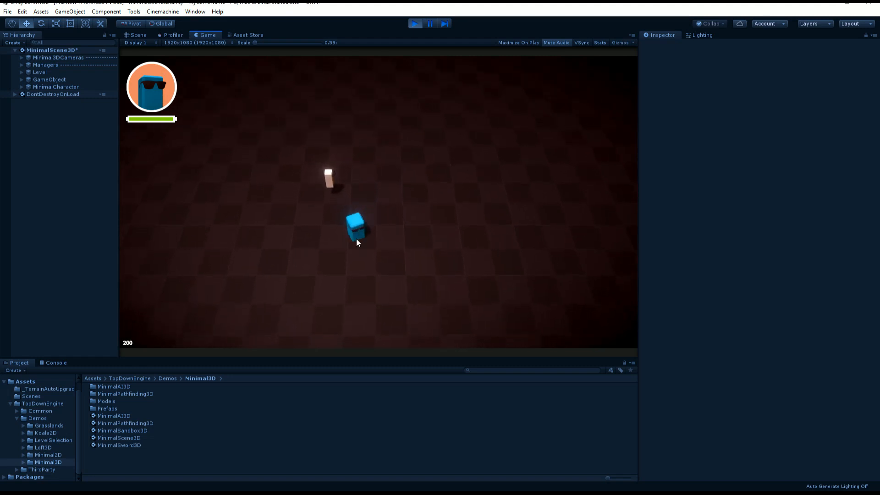
{"action": "key", "text": "w"}
{"action": "key", "text": "d"}
{"action": "key", "text": "w"}
{"action": "key", "text": "a"}
{"action": "key", "text": "s"}
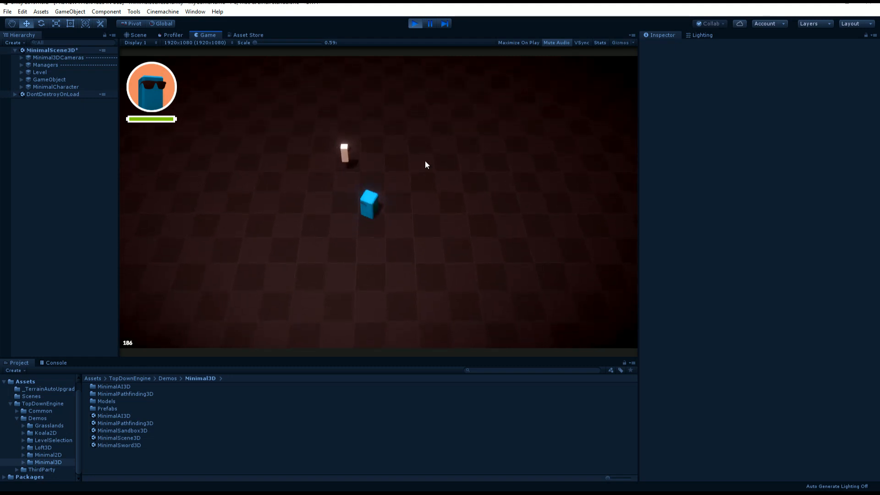
{"action": "key", "text": "d"}
{"action": "key", "text": "a"}
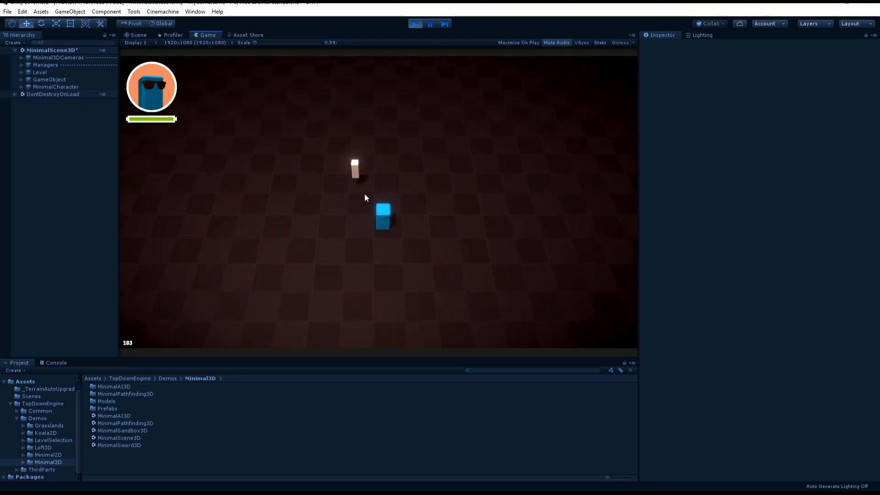
{"action": "left_click", "coordinate": [412, 23]}
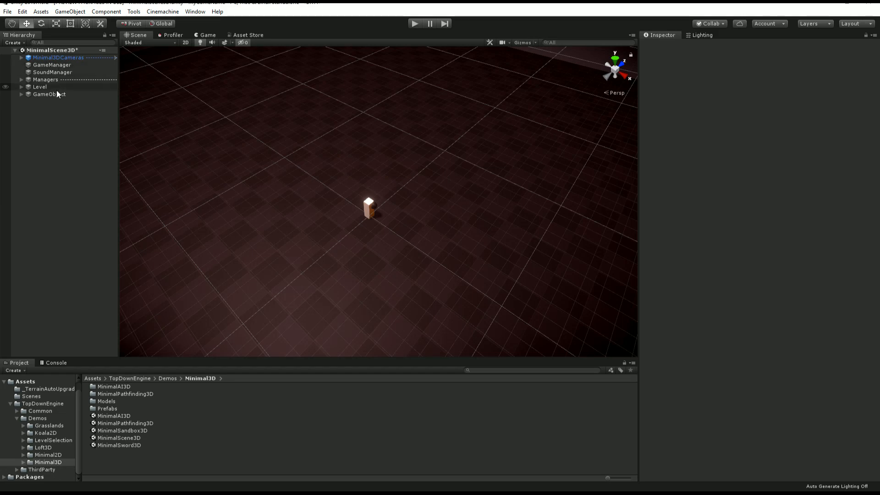
Step: Select and frame the GameObject, expand only its Capsule Collider settings and turn on the scene gizmos
{"action": "left_click", "coordinate": [55, 94]}
{"action": "double_click", "coordinate": [56, 95]}
{"action": "left_click_drag", "start_coordinate": [348, 177], "coordinate": [152, 122], "text": "alt"}
{"action": "middle_click_drag", "start_coordinate": [474, 164], "coordinate": [443, 189]}
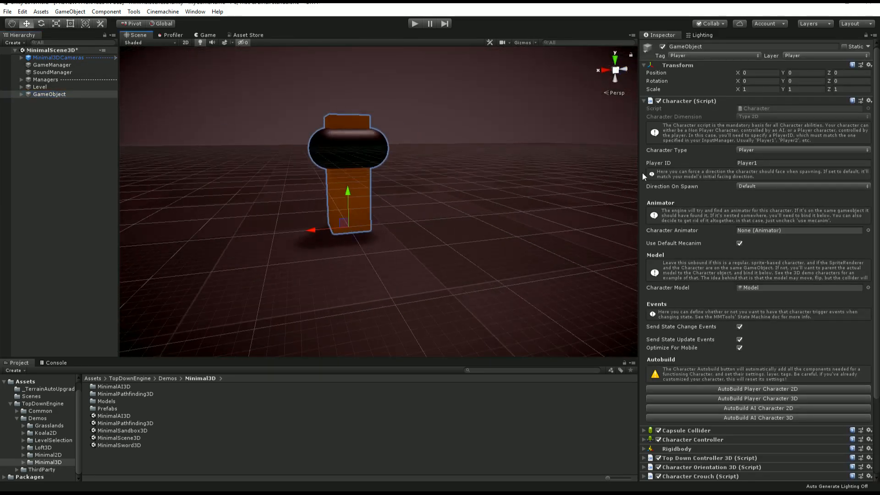
{"action": "left_click", "coordinate": [680, 102]}
{"action": "left_click", "coordinate": [689, 110]}
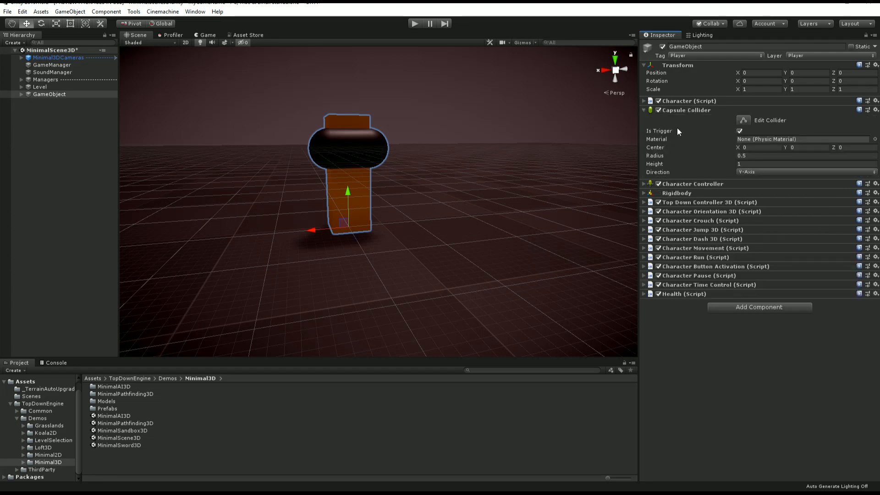
{"action": "left_click", "coordinate": [522, 42]}
{"action": "left_click_drag", "start_coordinate": [485, 140], "coordinate": [465, 202], "text": "alt"}
{"action": "middle_click_drag", "start_coordinate": [499, 214], "coordinate": [452, 203]}
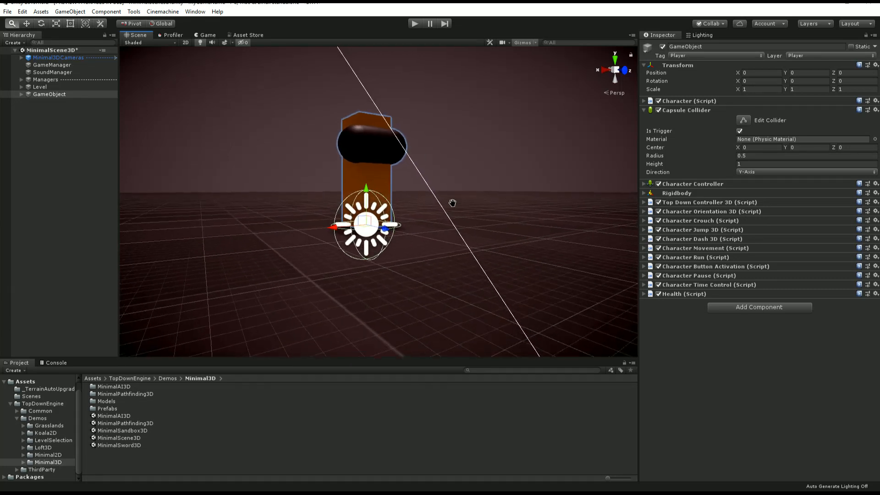
Step: Raise the Capsule Collider's center Y to 0.78 and set its height to 1.5
{"action": "left_click", "coordinate": [824, 147]}
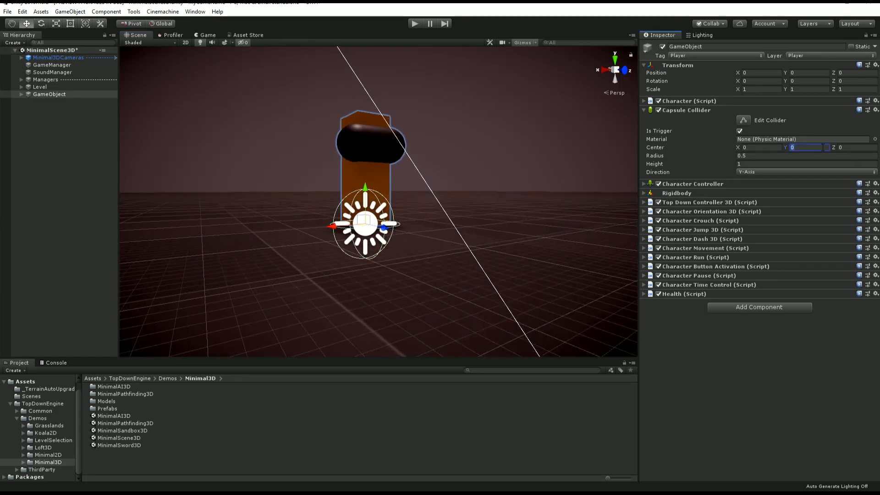
{"action": "type", "text": ".5"}
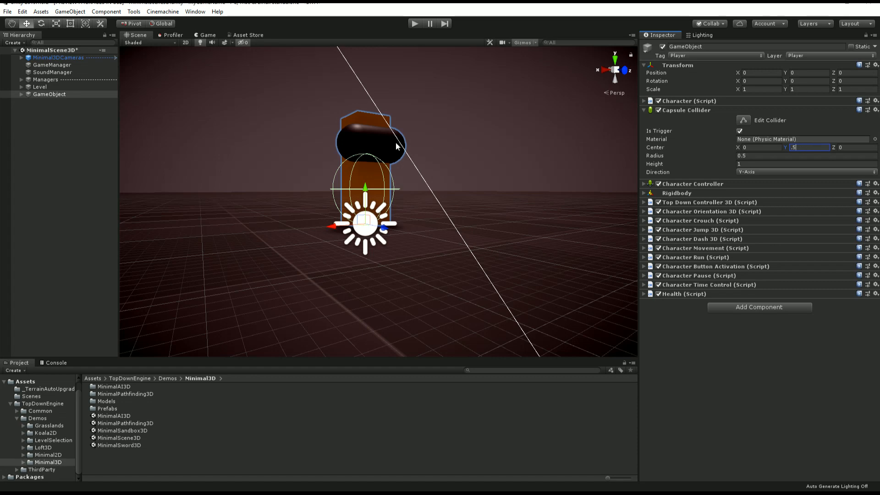
{"action": "middle_click_drag", "start_coordinate": [395, 146], "coordinate": [392, 158]}
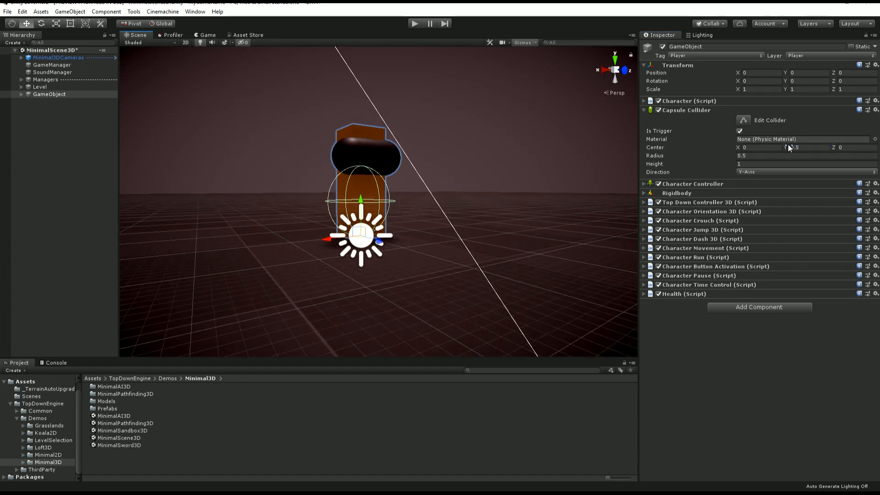
{"action": "left_click_drag", "start_coordinate": [787, 145], "coordinate": [795, 147]}
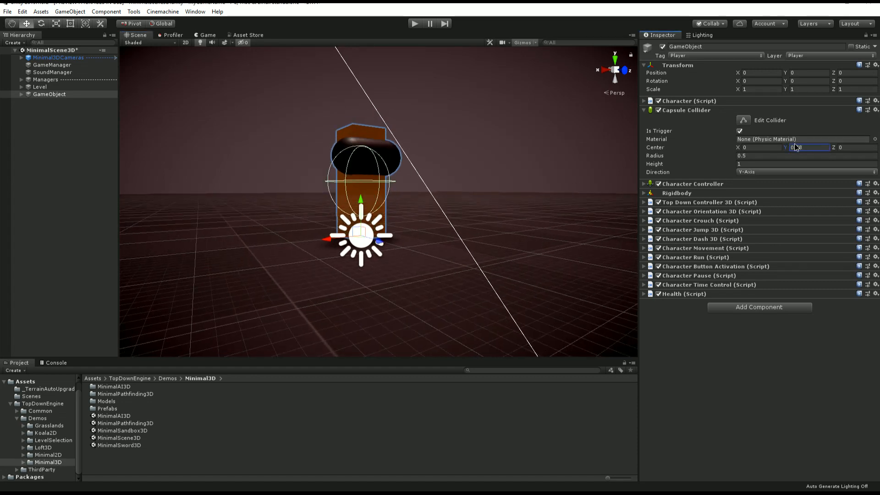
{"action": "left_click", "coordinate": [760, 163]}
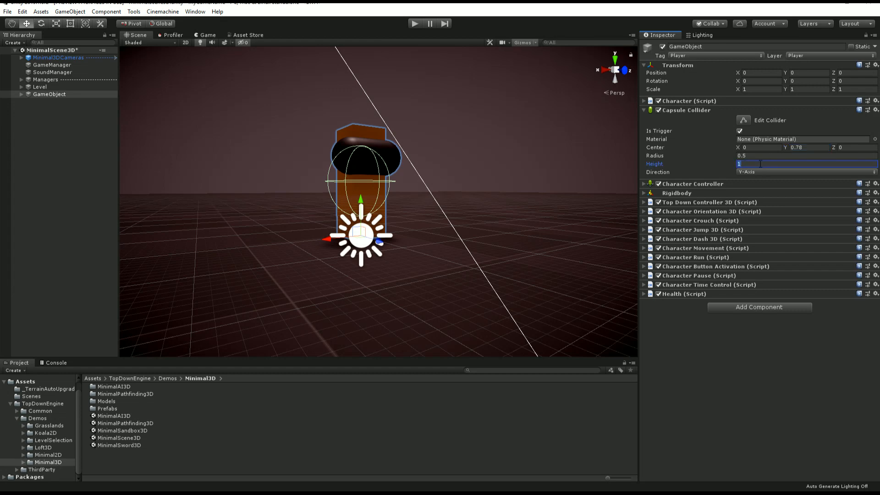
{"action": "type", "text": "1.5"}
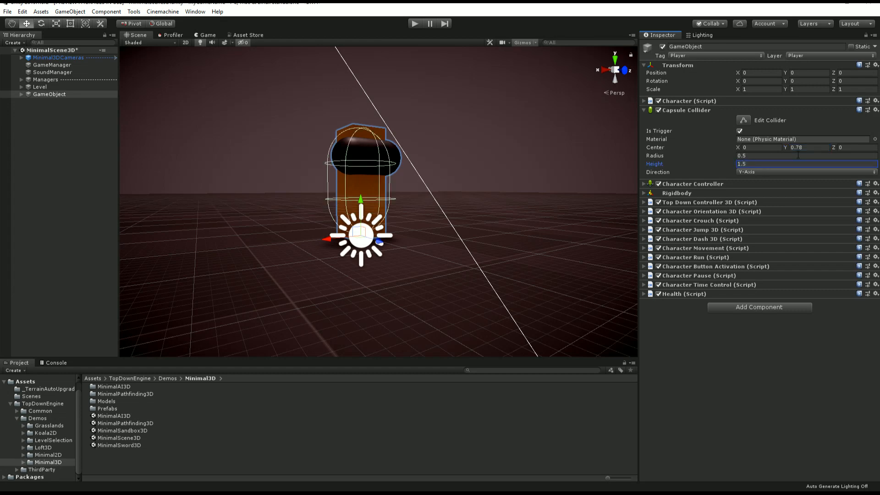
Step: Lower the Capsule Collider's center Y to 0.72, checking its fit around the model from the side and front
{"action": "type", "text": "f"}
{"action": "scroll", "coordinate": [411, 232], "scroll_direction": "up", "scroll_amount": 10}
{"action": "left_click_drag", "start_coordinate": [411, 234], "coordinate": [508, 243], "text": "alt"}
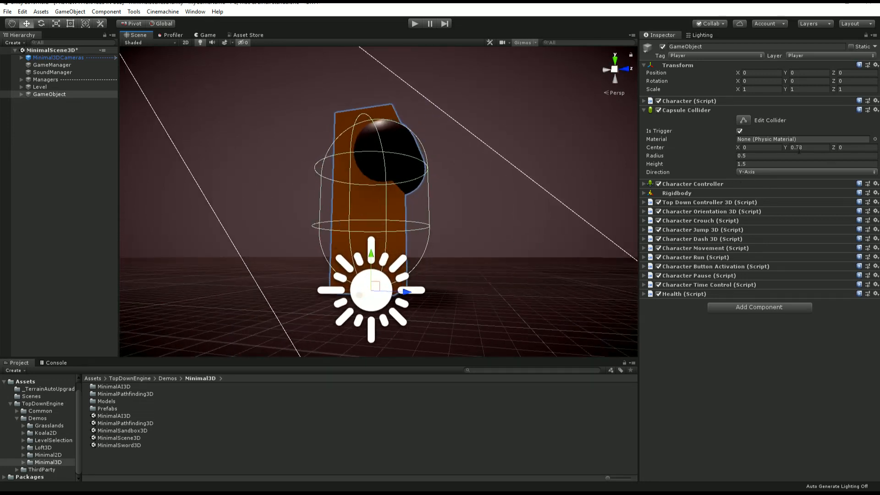
{"action": "left_click", "coordinate": [785, 145]}
{"action": "left_click_drag", "start_coordinate": [784, 146], "coordinate": [783, 147]}
{"action": "left_click_drag", "start_coordinate": [504, 200], "coordinate": [303, 259], "text": "alt"}
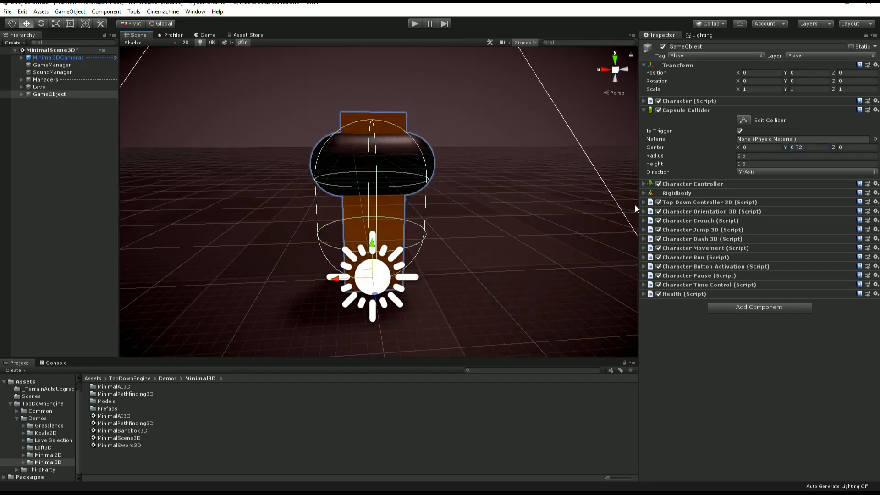
Step: Set the Capsule Collider's radius to 0.3 and check its fit around the model
{"action": "left_click", "coordinate": [760, 157]}
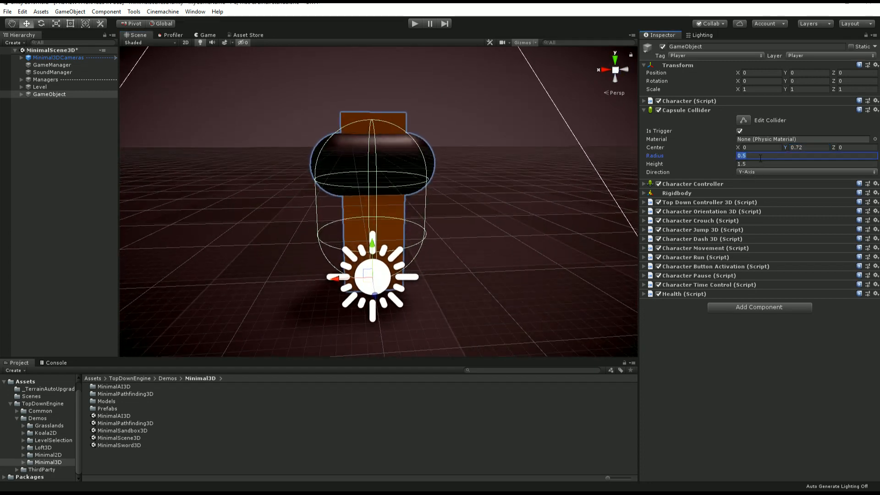
{"action": "type", "text": ".3"}
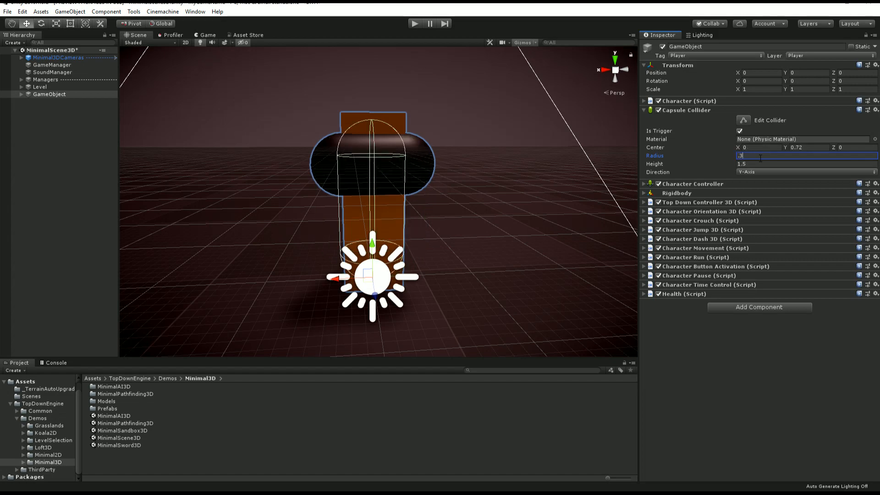
{"action": "left_click_drag", "start_coordinate": [224, 243], "coordinate": [553, 279], "text": "alt"}
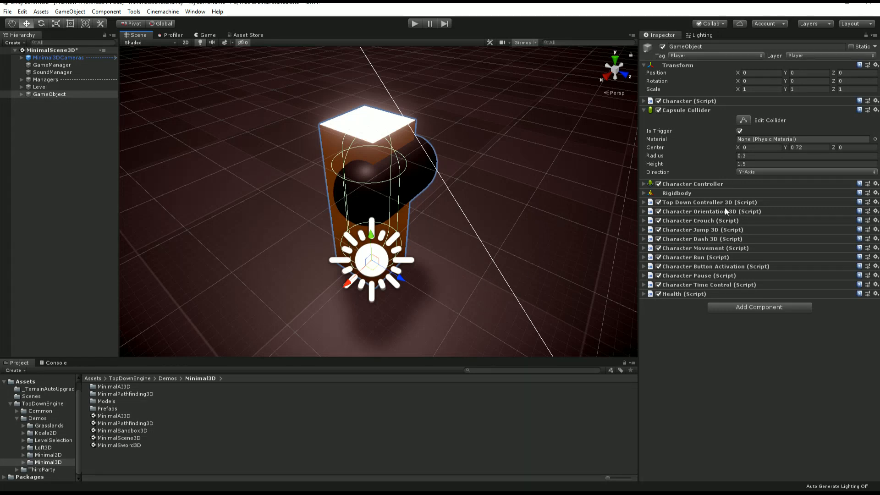
Step: Expand the Character Controller component and set its center Y to 0.72
{"action": "left_click", "coordinate": [688, 183]}
{"action": "left_click_drag", "start_coordinate": [469, 266], "coordinate": [464, 202], "text": "alt"}
{"action": "middle_click_drag", "start_coordinate": [462, 257], "coordinate": [434, 207]}
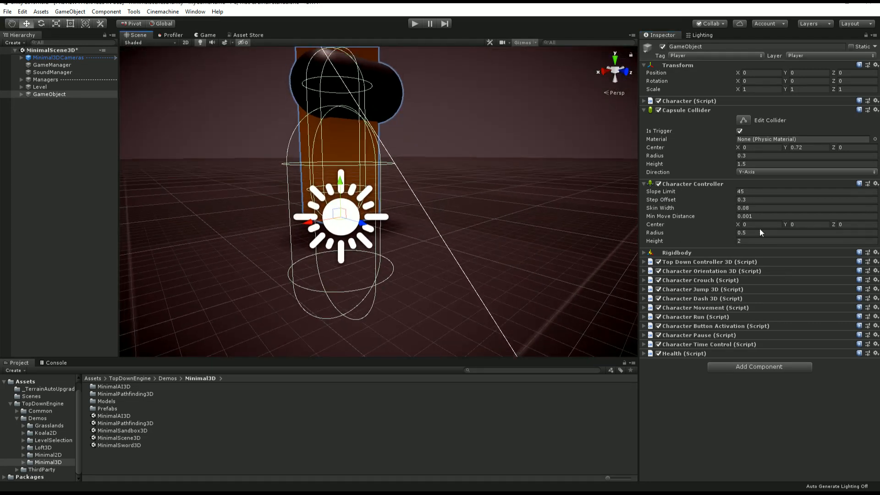
{"action": "left_click", "coordinate": [811, 224]}
{"action": "type", "text": ".7"}
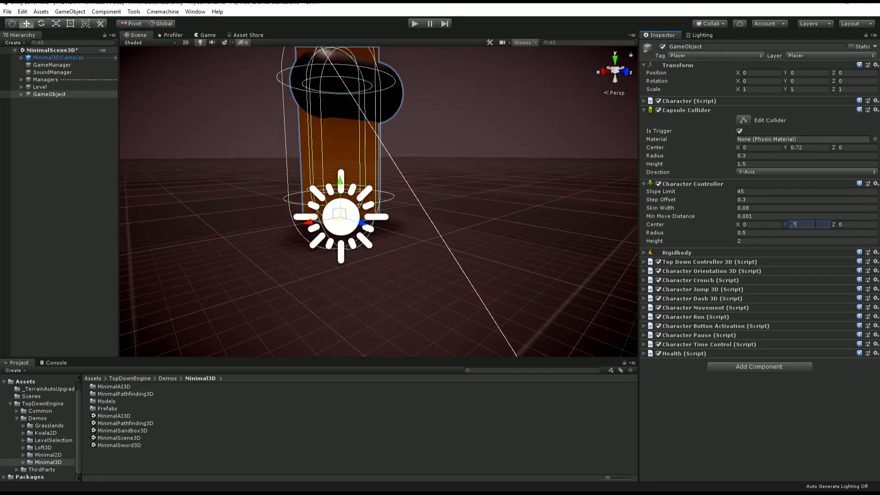
{"action": "type", "text": "3"}
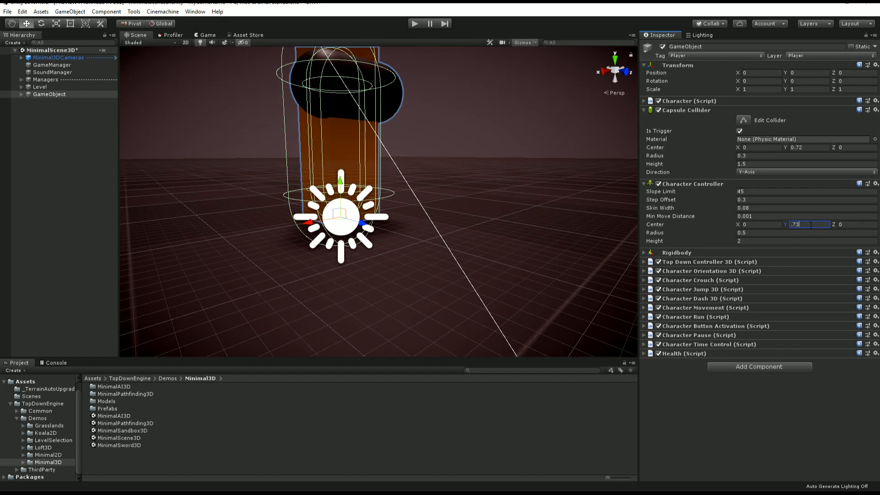
{"action": "key", "text": "BackSpace"}
{"action": "type", "text": "2"}
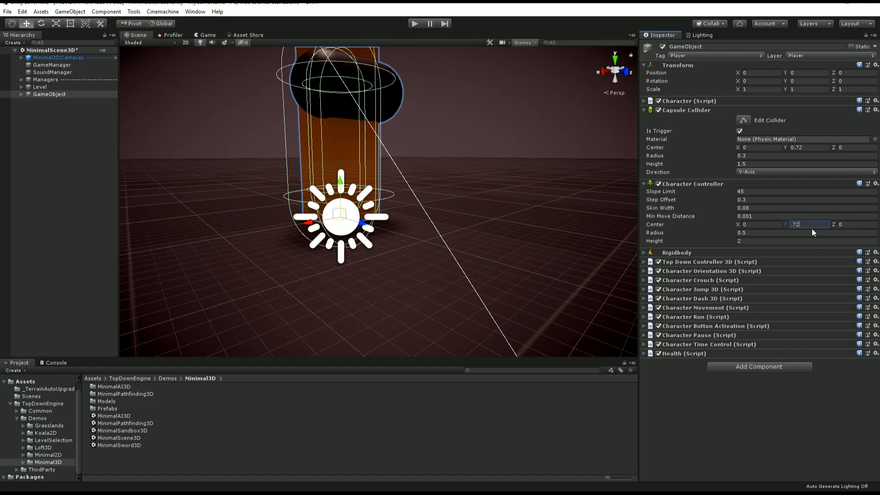
Step: Set the Character Controller's radius to 0.25, check its fit, and collapse the Character Controller and Capsule Collider settings
{"action": "left_click", "coordinate": [762, 232]}
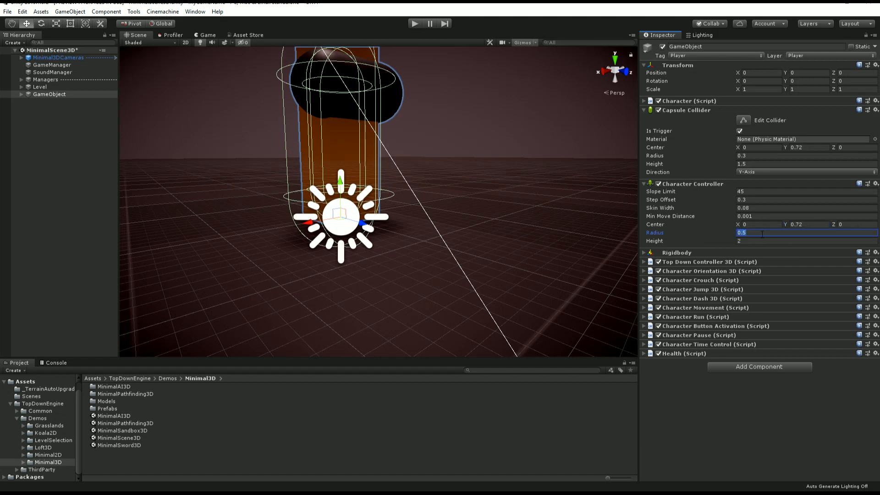
{"action": "type", "text": ".25"}
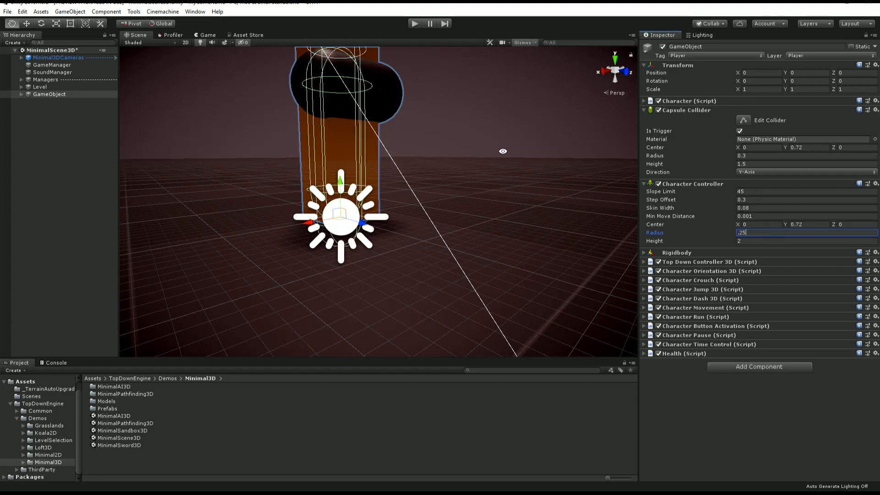
{"action": "left_click_drag", "start_coordinate": [503, 152], "coordinate": [416, 179], "text": "alt"}
{"action": "right_click_drag", "start_coordinate": [417, 178], "coordinate": [409, 144], "text": "alt"}
{"action": "middle_click_drag", "start_coordinate": [408, 144], "coordinate": [452, 183]}
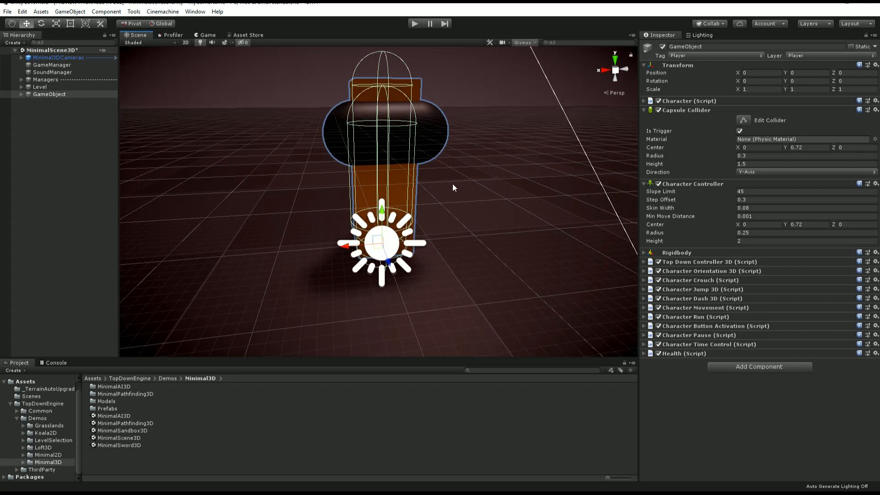
{"action": "scroll", "coordinate": [577, 181], "scroll_direction": "down", "scroll_amount": 2}
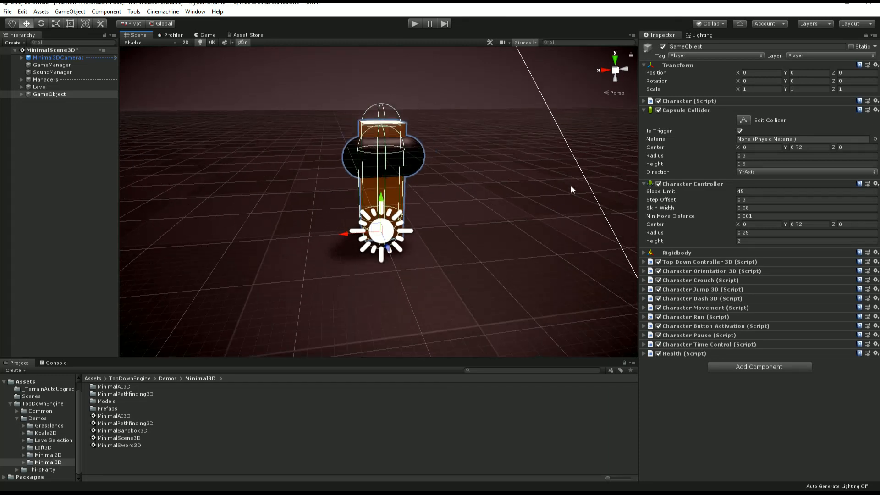
{"action": "left_click", "coordinate": [686, 184]}
{"action": "left_click", "coordinate": [686, 110]}
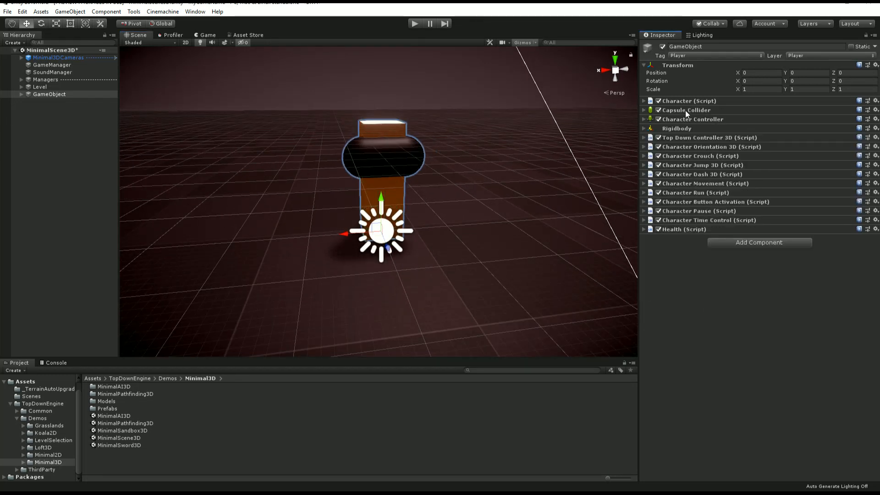
Step: Expand the Character Orientation 3D component and assign the nested Model object as its Movement Rotating Model
{"action": "left_click", "coordinate": [739, 146]}
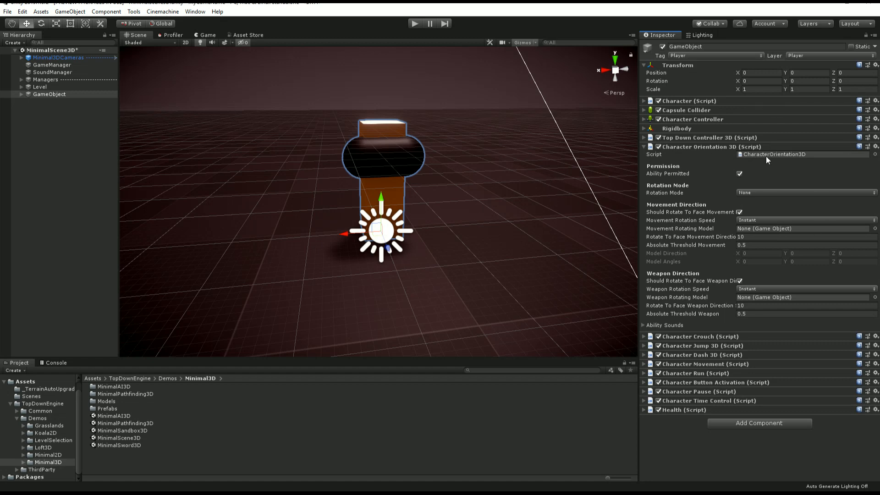
{"action": "left_click", "coordinate": [21, 94]}
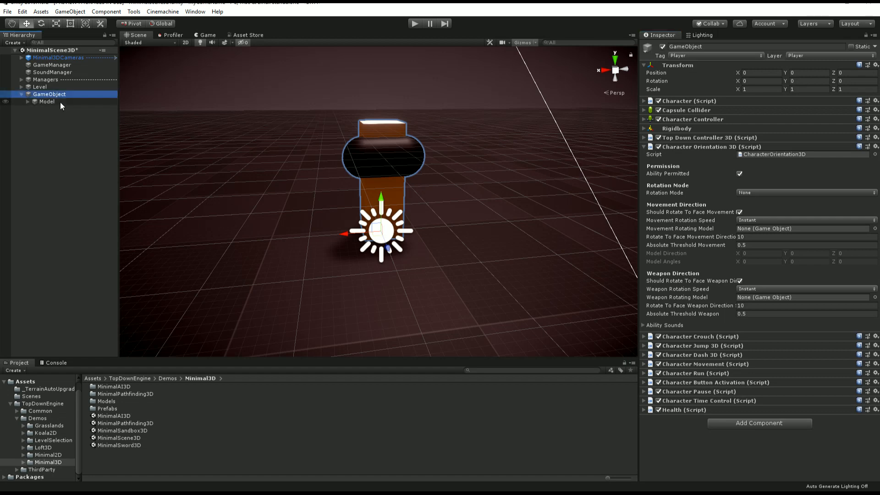
{"action": "left_click_drag", "start_coordinate": [48, 102], "coordinate": [764, 229]}
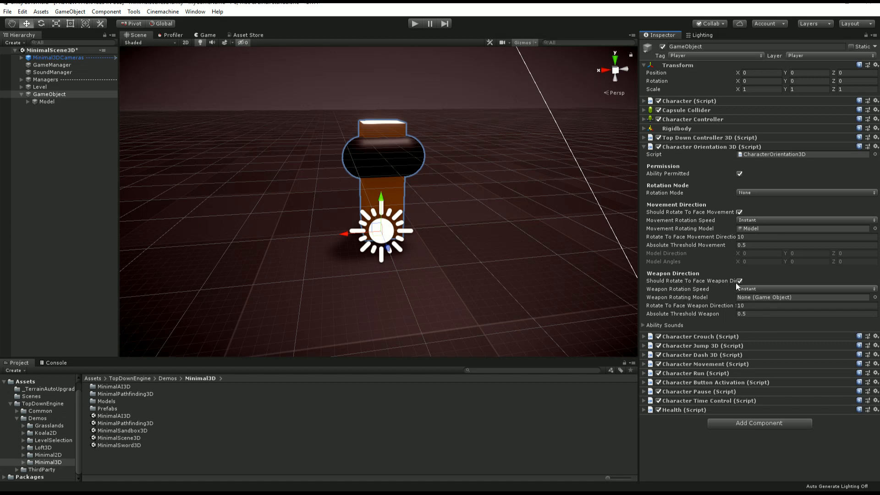
Step: Set the Character Orientation 3D rotation mode to Movement Direction and its movement rotation speed to Smooth
{"action": "left_click", "coordinate": [752, 194]}
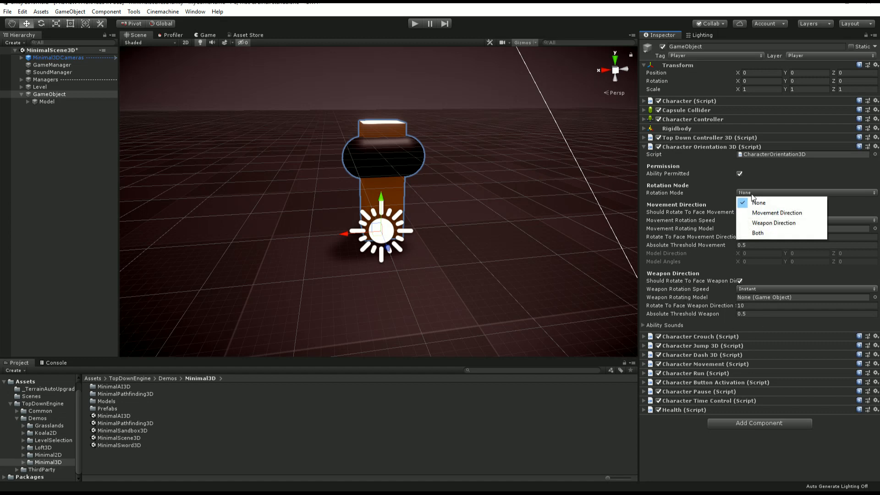
{"action": "left_click", "coordinate": [771, 212]}
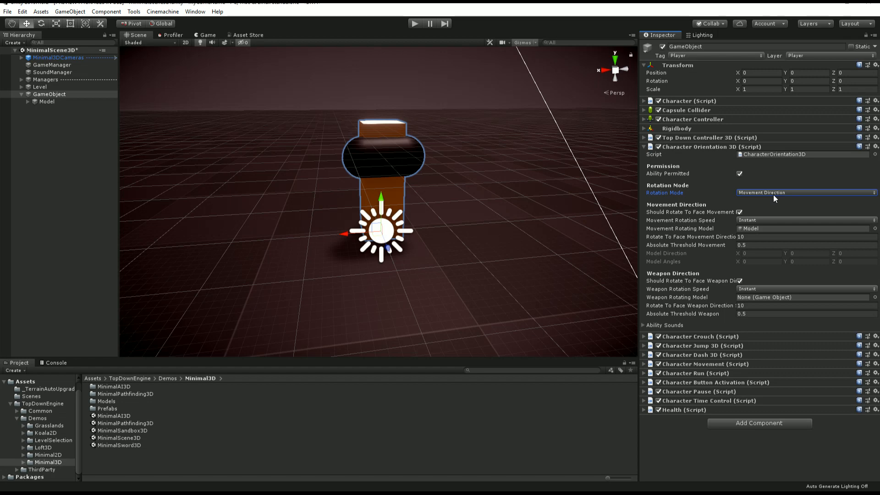
{"action": "left_click", "coordinate": [757, 220]}
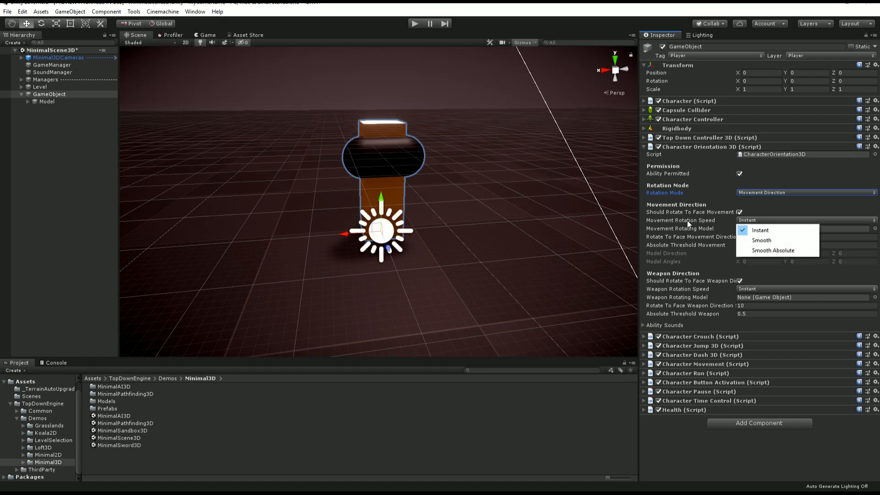
{"action": "left_click", "coordinate": [774, 239]}
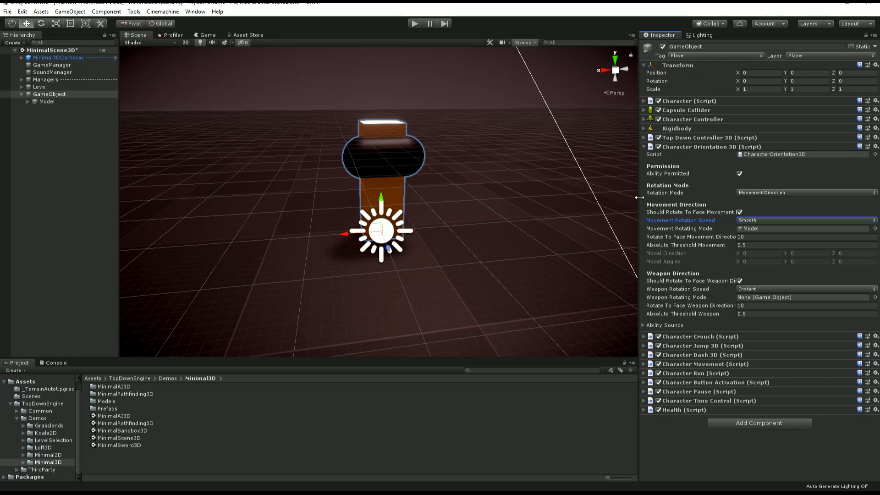
Step: Widen the component settings area and set Rotate To Face Movement Direction Speed to 7
{"action": "left_click_drag", "start_coordinate": [640, 197], "coordinate": [568, 203]}
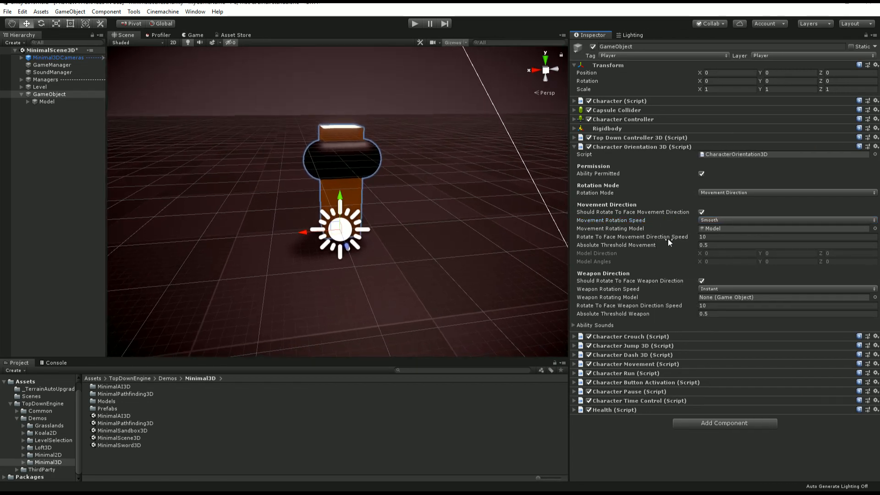
{"action": "left_click", "coordinate": [717, 236]}
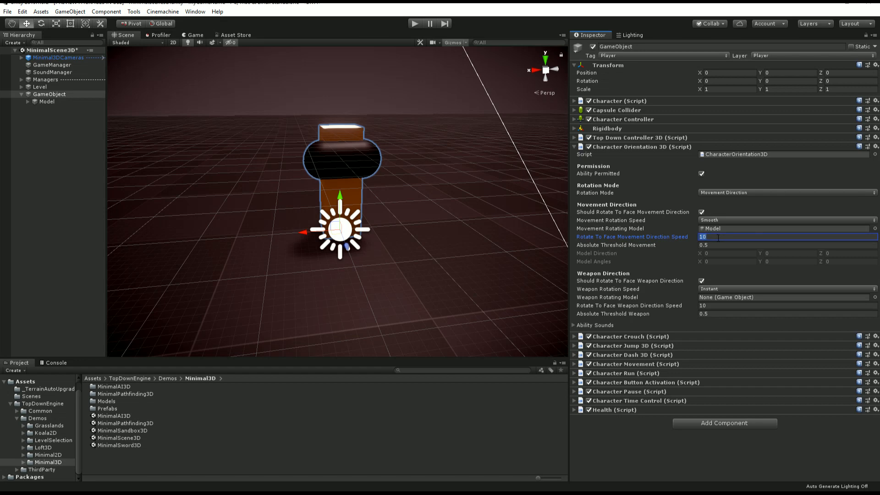
{"action": "type", "text": "7"}
{"action": "left_click", "coordinate": [715, 245]}
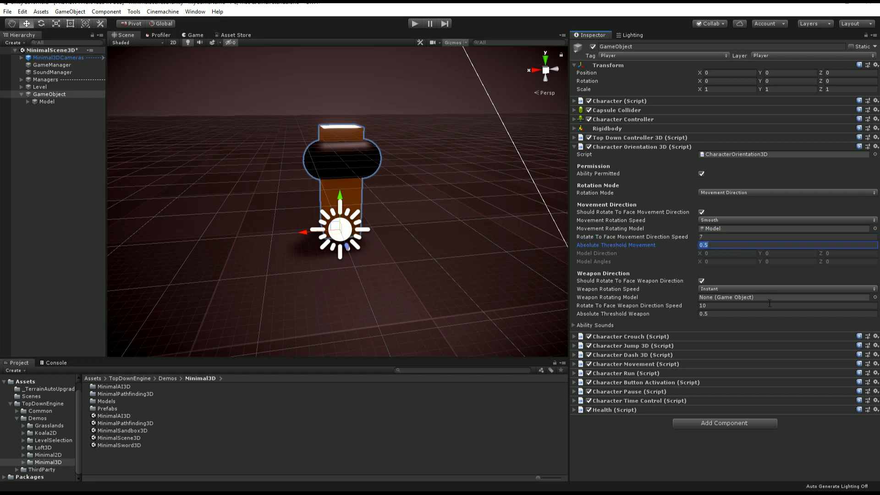
Step: Play-test the scene, moving the character in all directions to check how its model rotates towards the movement, and stop play mode
{"action": "left_click", "coordinate": [417, 23]}
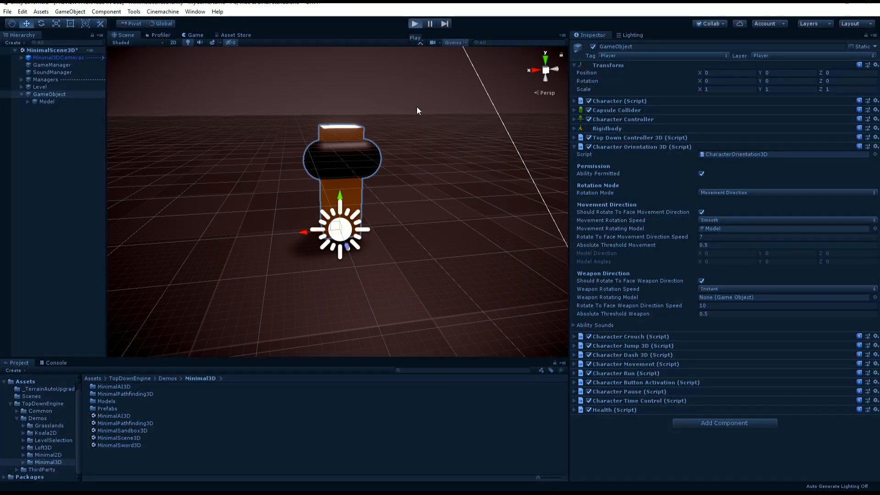
{"action": "key", "text": "Down"}
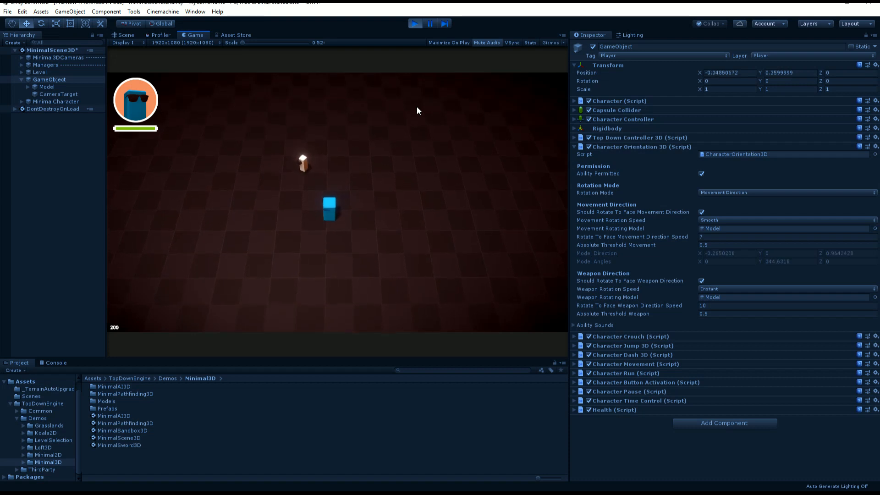
{"action": "key", "text": "Left"}
{"action": "key", "text": "Right"}
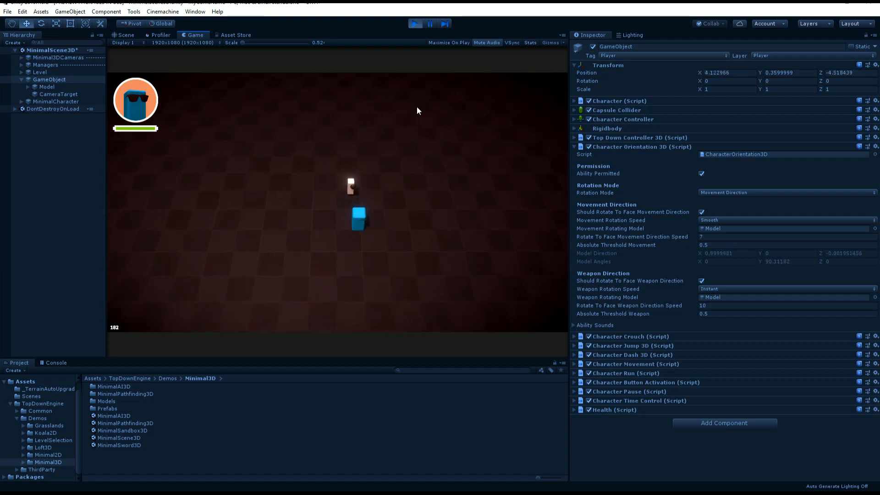
{"action": "key", "text": "Down"}
{"action": "key", "text": "Left"}
{"action": "key", "text": "Left"}
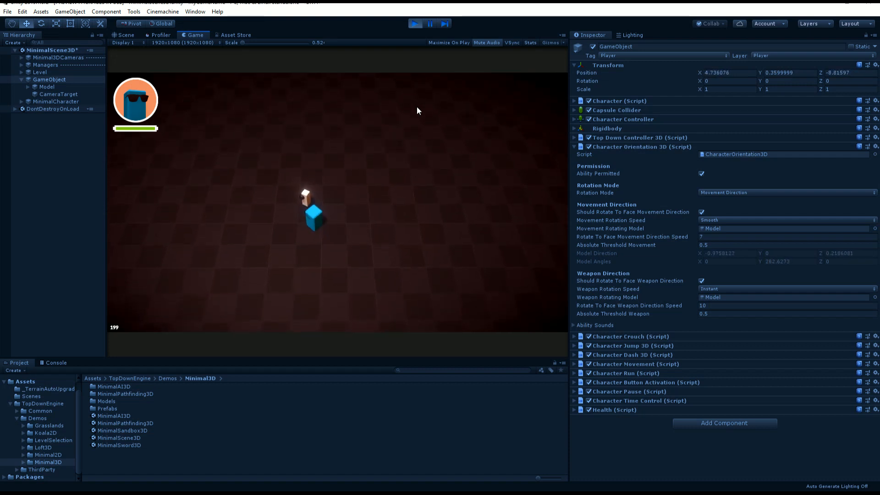
{"action": "key", "text": "Up"}
{"action": "key", "text": "Down"}
{"action": "key", "text": "Right"}
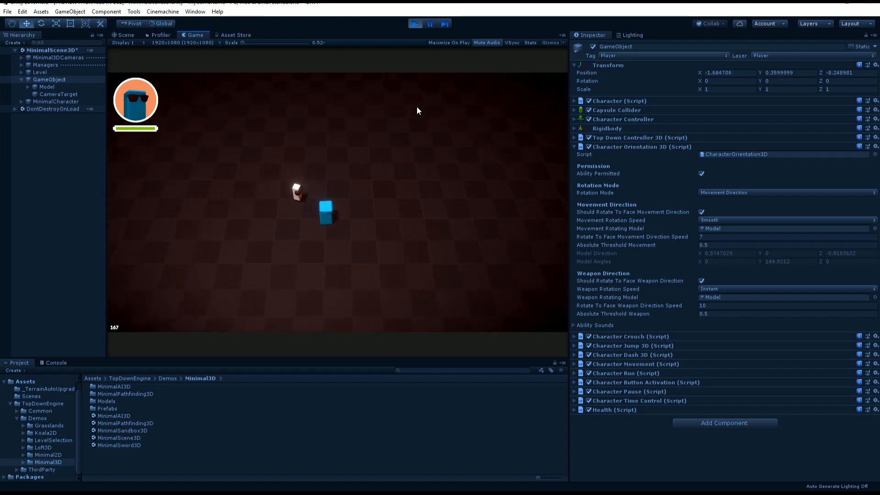
{"action": "key", "text": "Down"}
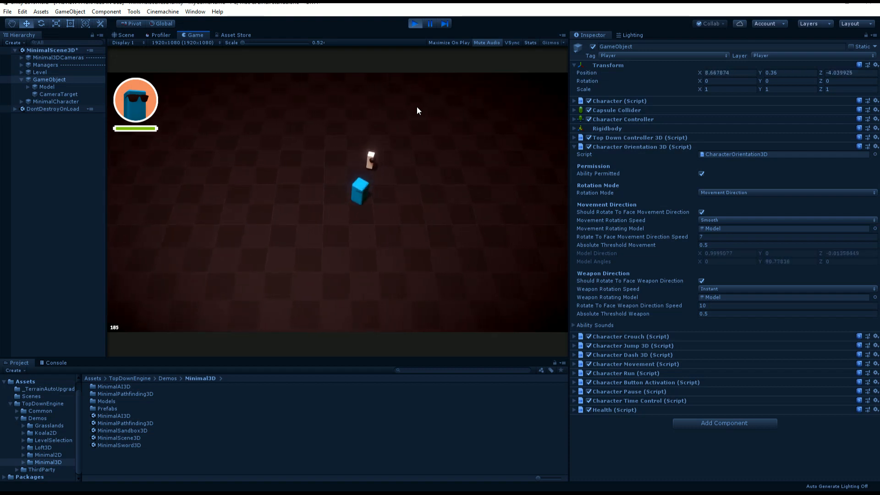
{"action": "key", "text": "Left"}
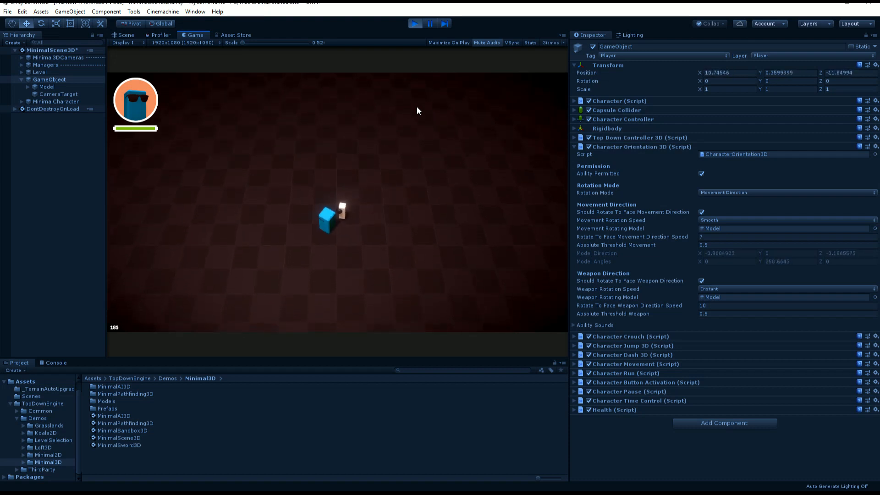
{"action": "key", "text": "Up"}
{"action": "key", "text": "Left"}
{"action": "key", "text": "Down"}
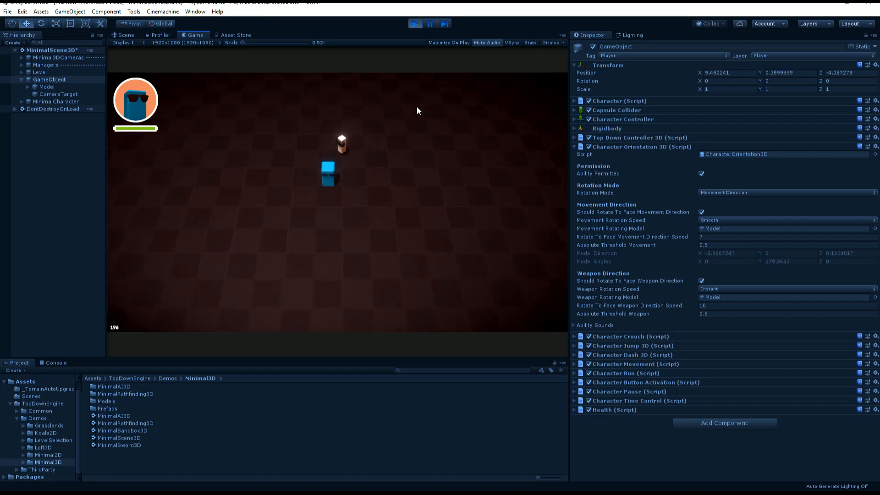
{"action": "key", "text": "Up"}
{"action": "key", "text": "Down"}
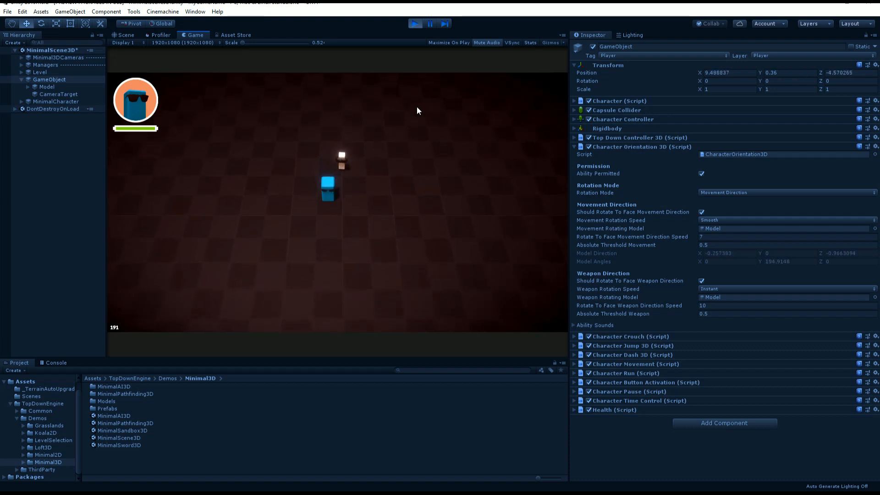
{"action": "key", "text": "Up"}
{"action": "key", "text": "Left"}
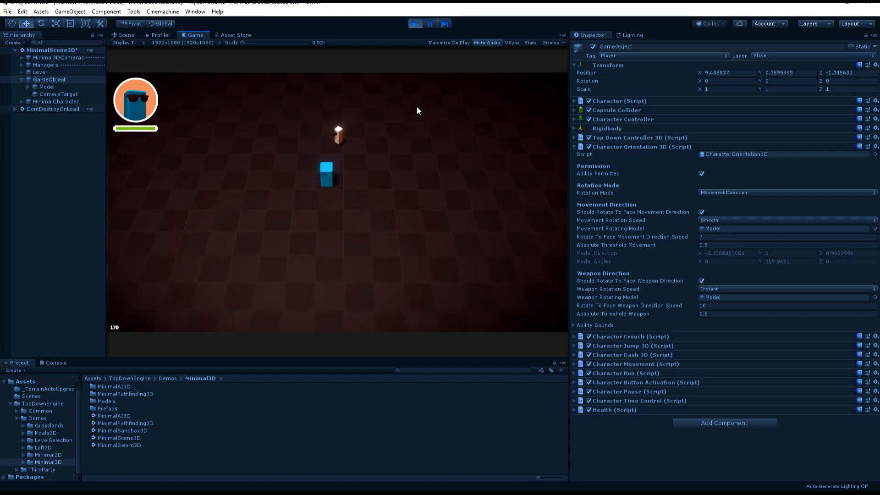
{"action": "key", "text": "Right"}
{"action": "key", "text": "Left"}
{"action": "key", "text": "Right"}
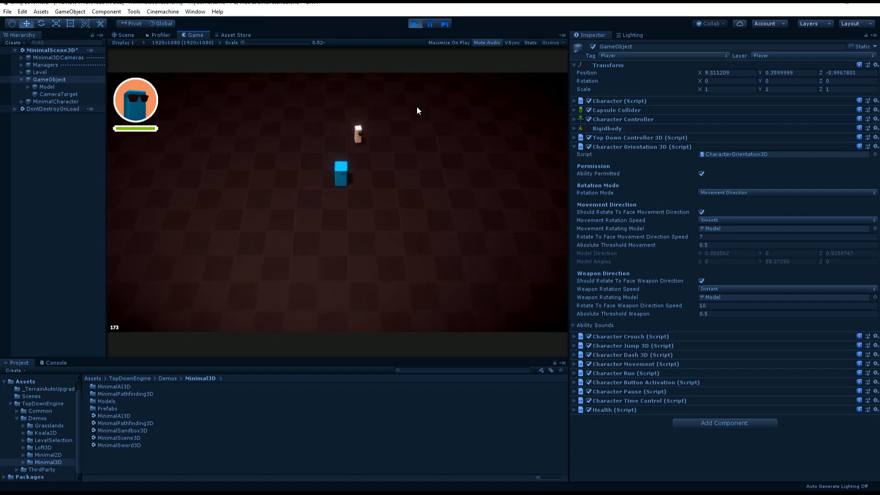
{"action": "key", "text": "Down"}
{"action": "key", "text": "Left"}
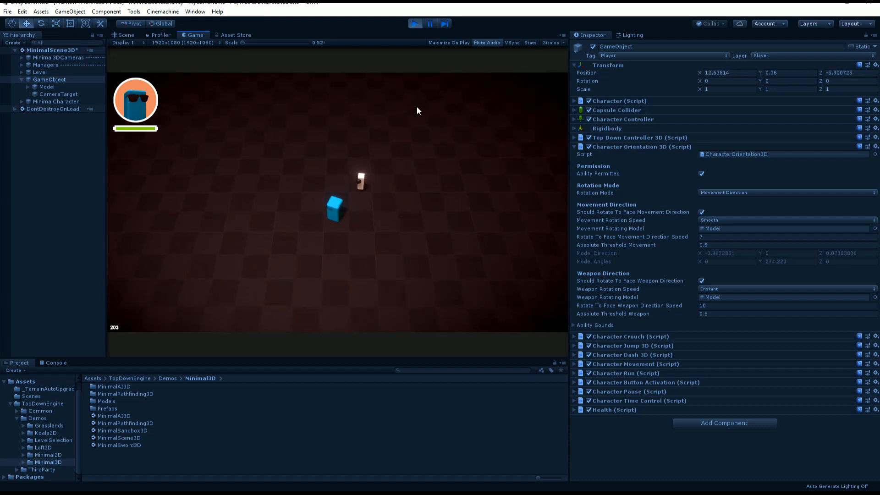
{"action": "key", "text": "Up"}
{"action": "key", "text": "Right"}
{"action": "key", "text": "Up"}
{"action": "key", "text": "Right"}
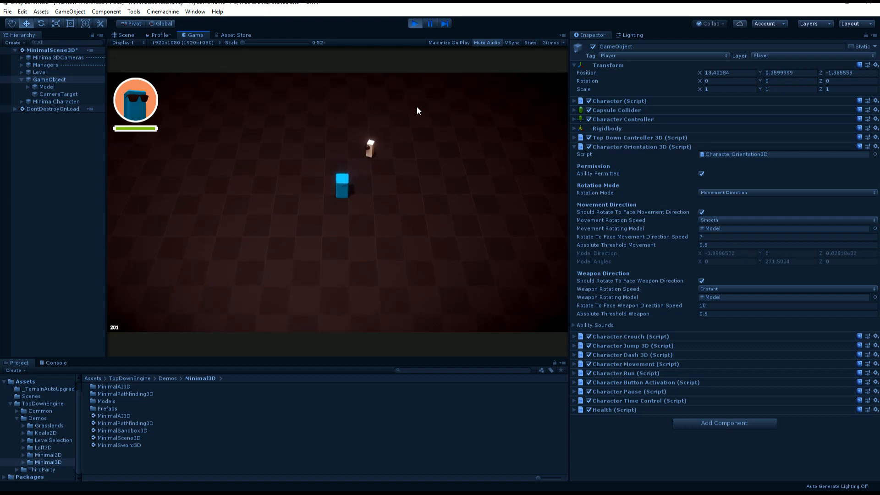
{"action": "key", "text": "Left"}
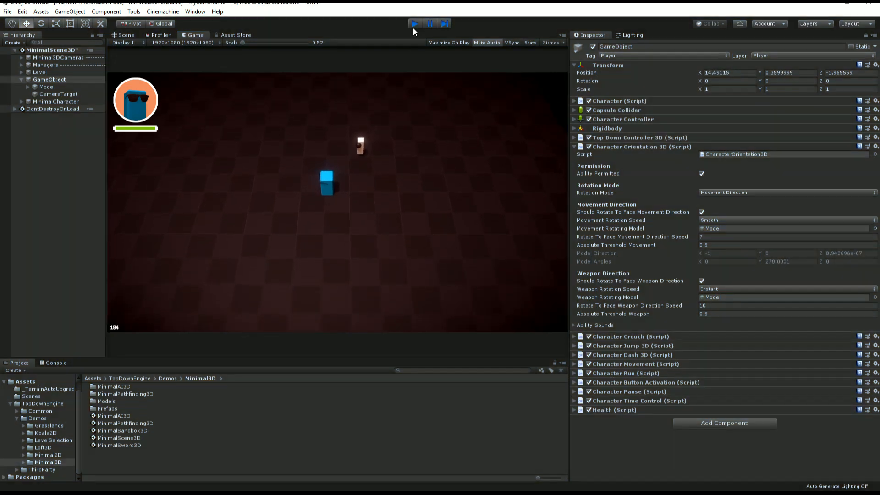
{"action": "left_click", "coordinate": [413, 24]}
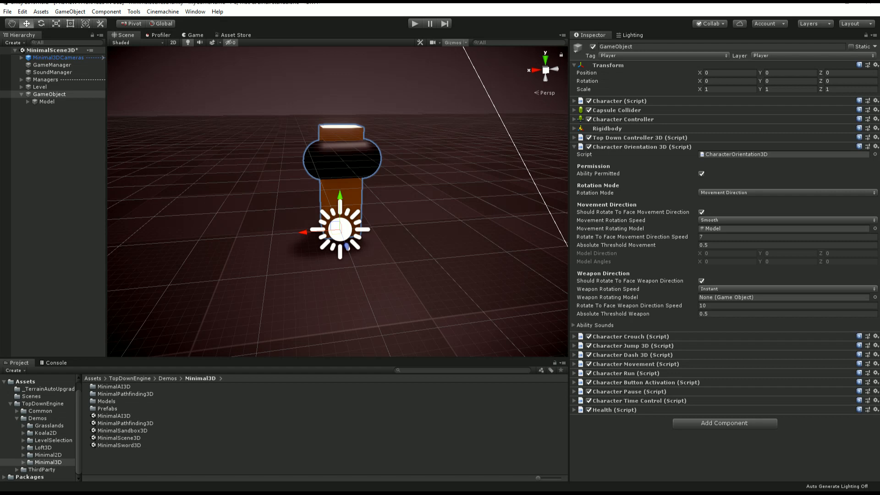
Step: Rename the character's root GameObject to MisterCapsule
{"action": "left_click", "coordinate": [56, 96]}
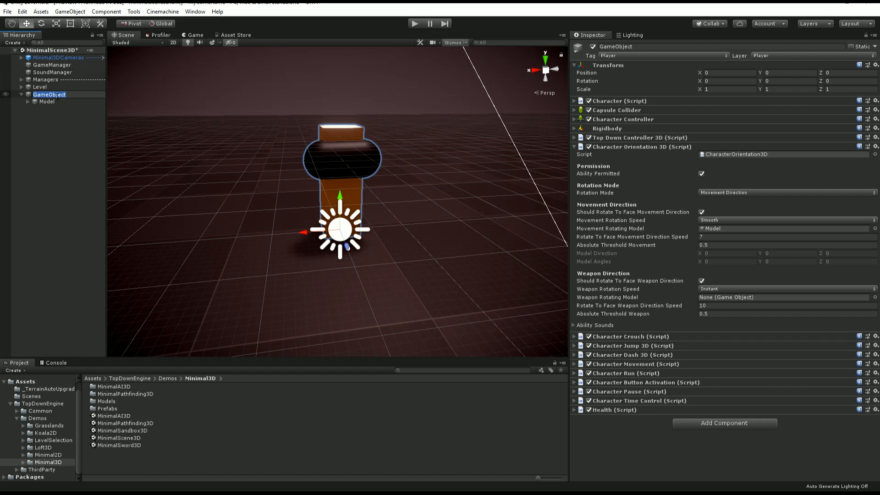
{"action": "type", "text": "MisterC"}
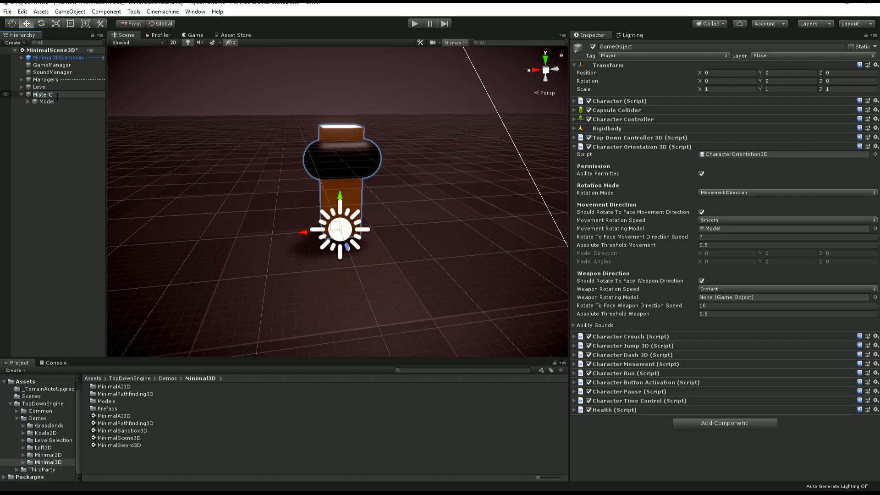
{"action": "type", "text": "apsule"}
{"action": "key", "text": "Return"}
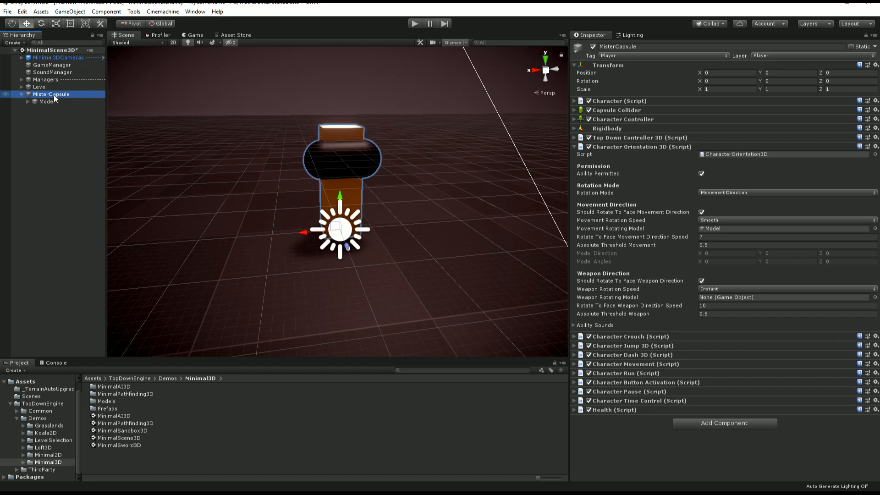
Step: Save MisterCapsule as a prefab in the Minimal3D folder and delete its instance from the scene
{"action": "left_click_drag", "start_coordinate": [53, 94], "coordinate": [151, 455]}
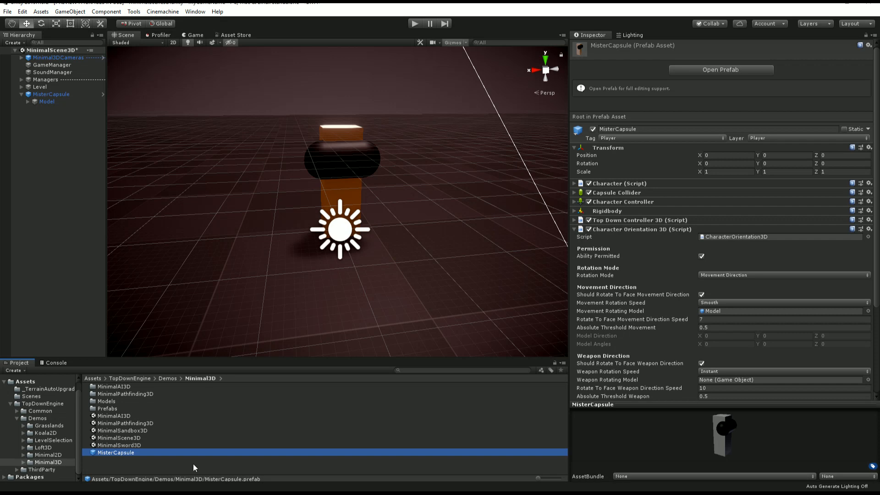
{"action": "left_click", "coordinate": [127, 471]}
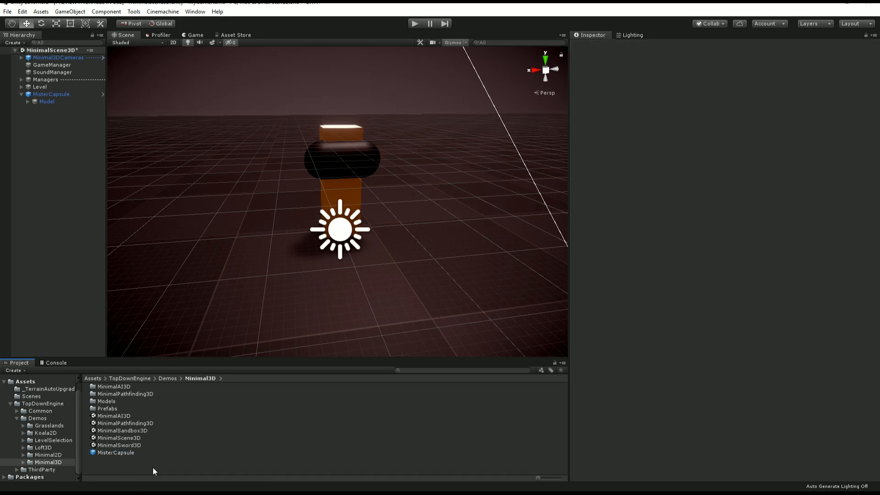
{"action": "left_click", "coordinate": [35, 94]}
{"action": "key", "text": "Delete"}
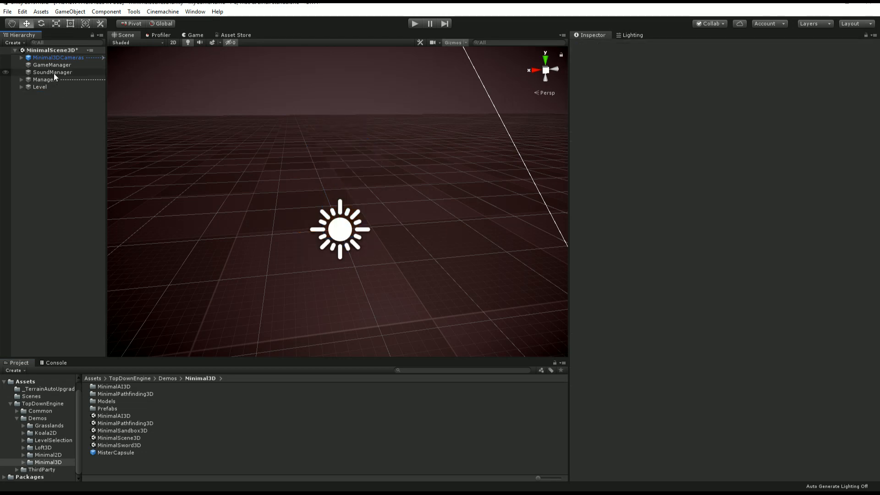
Step: Expand the Managers group in the scene and select LevelManager to show its playable character settings
{"action": "left_click", "coordinate": [54, 81]}
{"action": "key", "text": "Right"}
{"action": "left_click", "coordinate": [58, 87]}
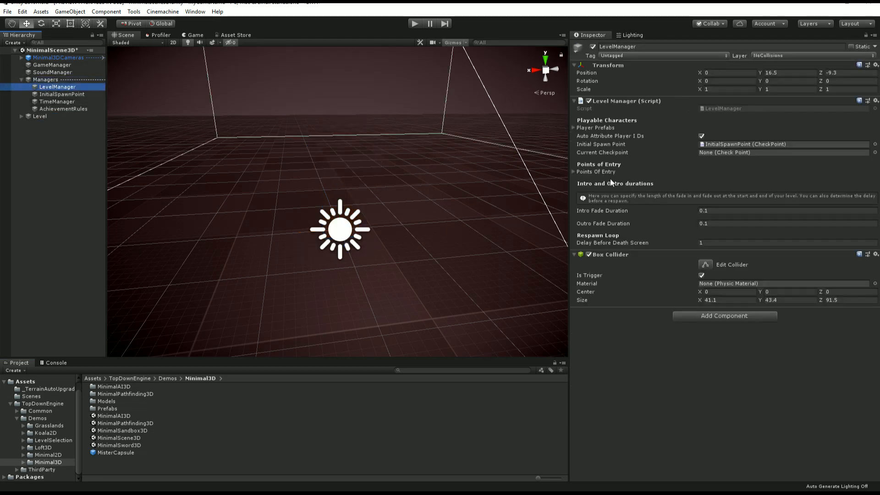
Step: Assign the MisterCapsule prefab to Element 0 of the LevelManager's Player Prefabs
{"action": "left_click", "coordinate": [611, 129]}
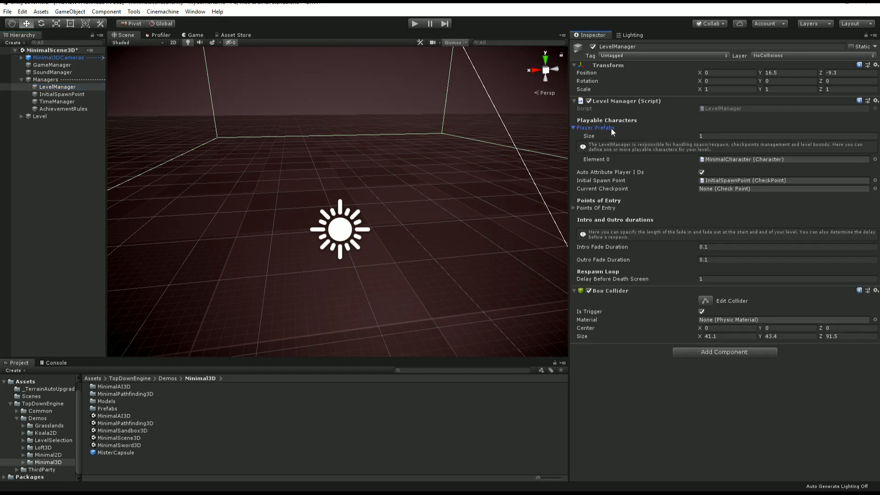
{"action": "left_click", "coordinate": [126, 453]}
{"action": "left_click_drag", "start_coordinate": [126, 455], "coordinate": [752, 160]}
Step: Play-test MinimalScene3D by moving the capsule character in all four directions, and stop the game
{"action": "left_click", "coordinate": [414, 24]}
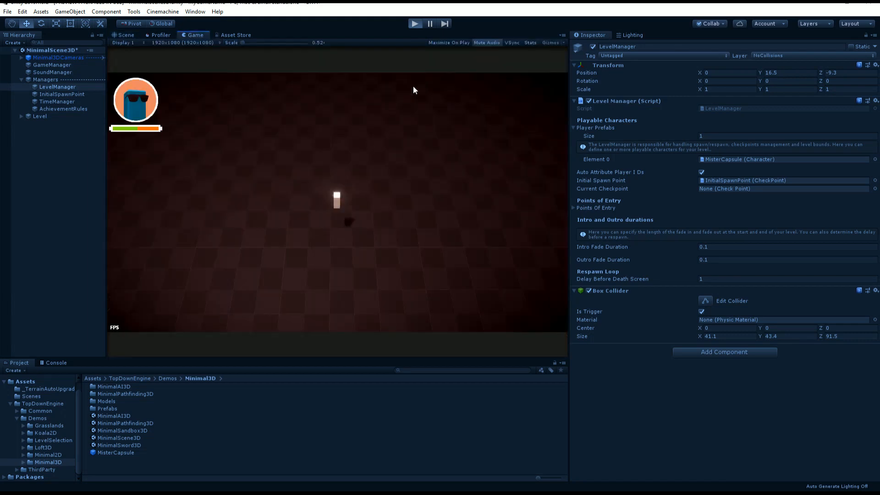
{"action": "key", "text": "Down"}
{"action": "key", "text": "Right"}
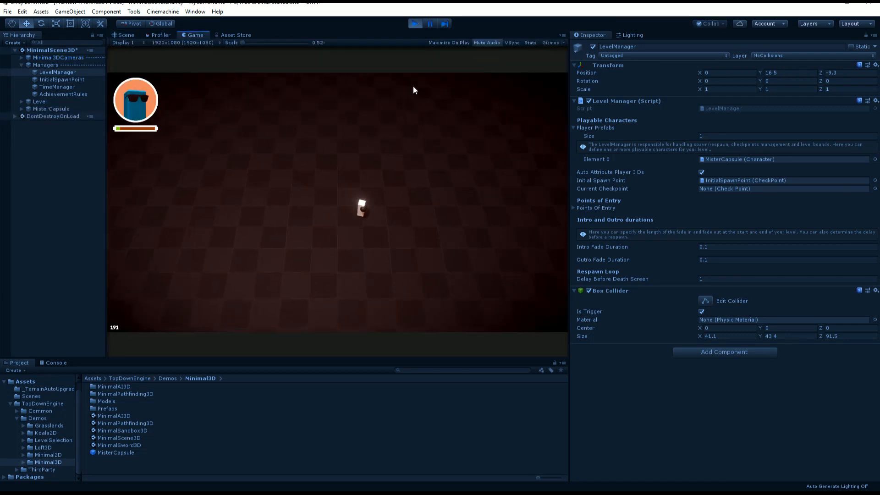
{"action": "key", "text": "Up"}
{"action": "key", "text": "Left"}
{"action": "key", "text": "Right"}
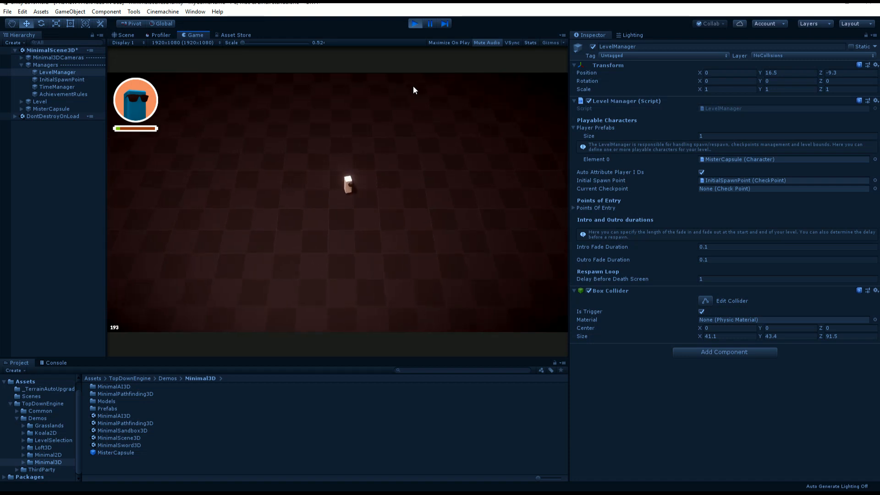
{"action": "key", "text": "Left"}
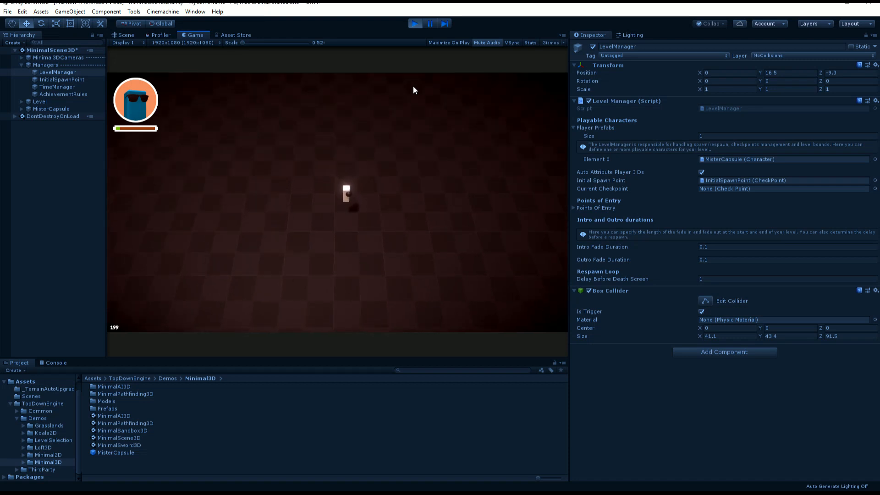
{"action": "key", "text": "Down"}
{"action": "key", "text": "Right"}
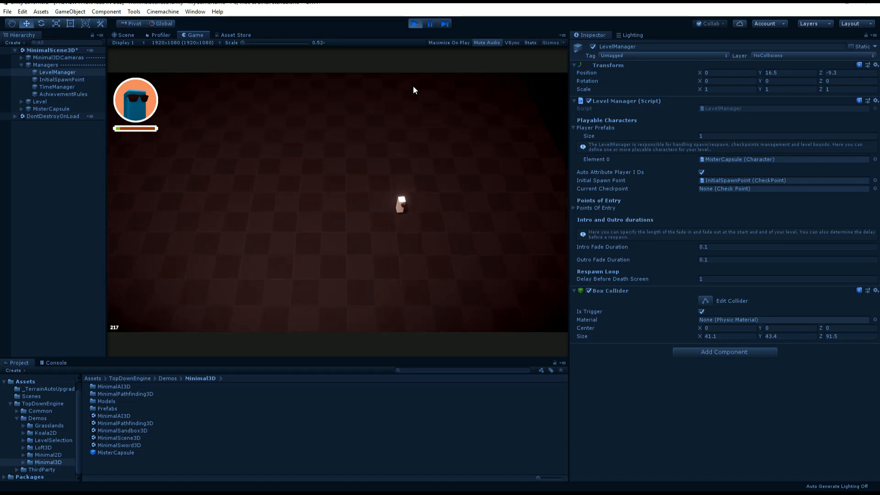
{"action": "key", "text": "Up"}
{"action": "key", "text": "Left"}
{"action": "key", "text": "Down"}
{"action": "key", "text": "Right"}
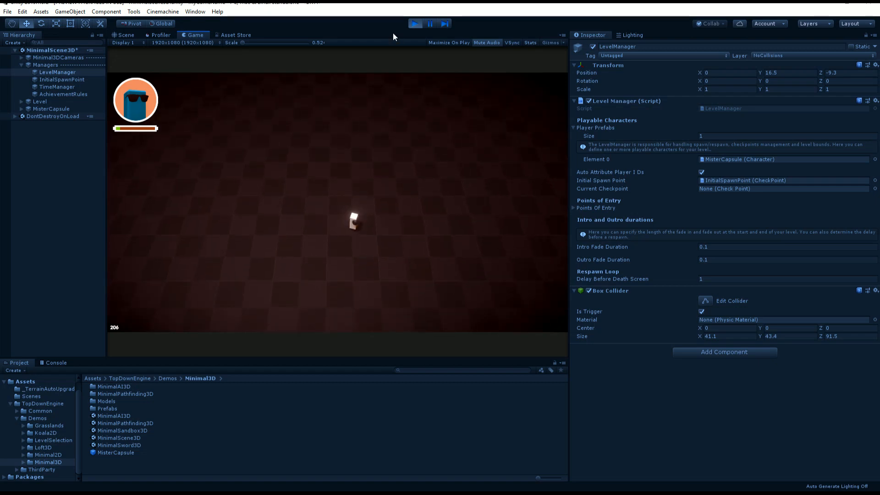
{"action": "left_click", "coordinate": [415, 26]}
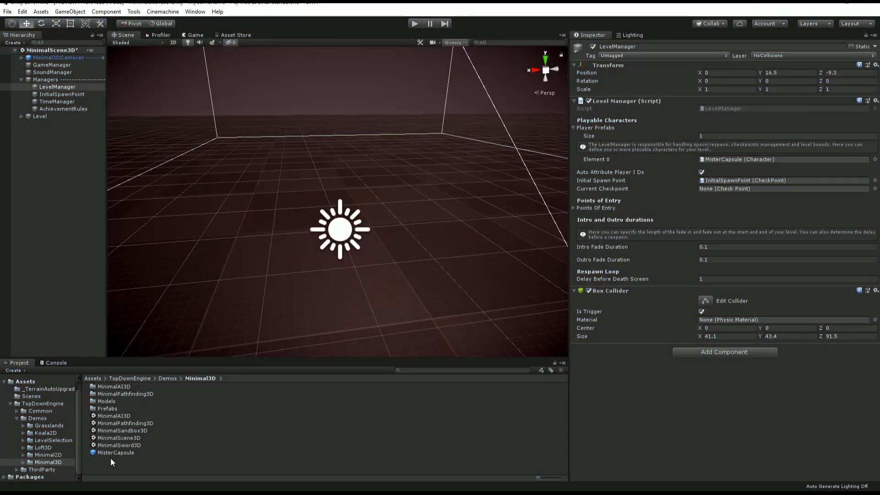
Step: Remove the Character Crouch component from the MisterCapsule prefab
{"action": "left_click", "coordinate": [130, 452]}
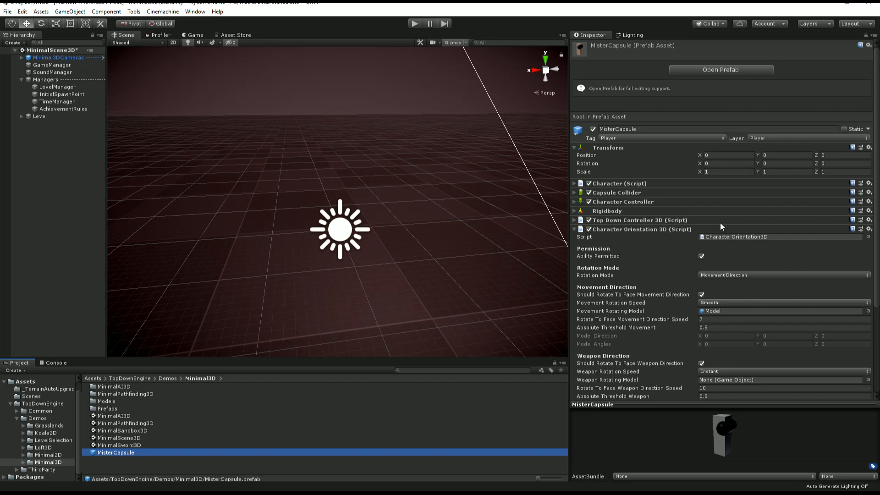
{"action": "left_click", "coordinate": [636, 233]}
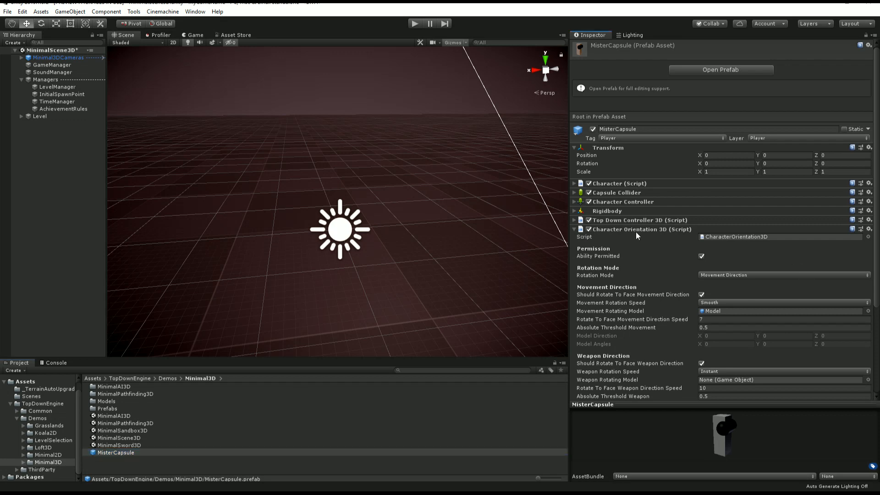
{"action": "left_click", "coordinate": [636, 232]}
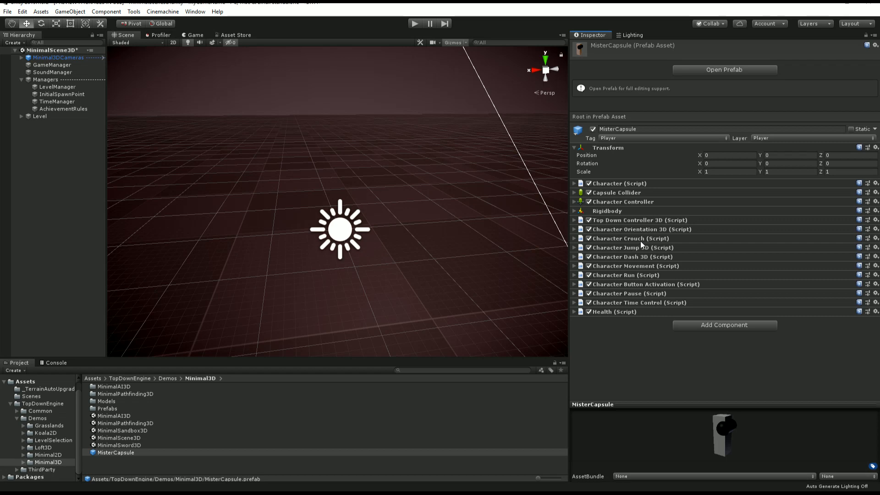
{"action": "right_click", "coordinate": [639, 241]}
{"action": "left_click", "coordinate": [666, 259]}
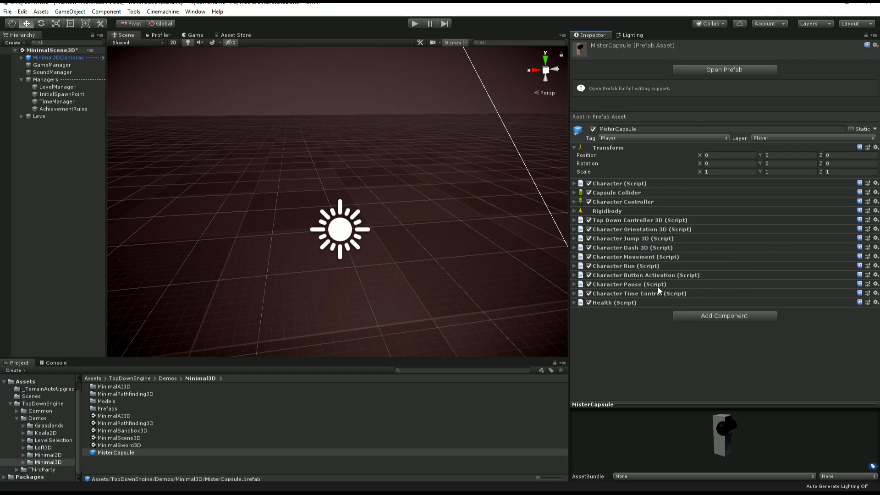
Step: Search the components that can be added to MisterCapsule for "character" and review the available abilities without adding one
{"action": "left_click", "coordinate": [715, 320]}
{"action": "type", "text": "character"}
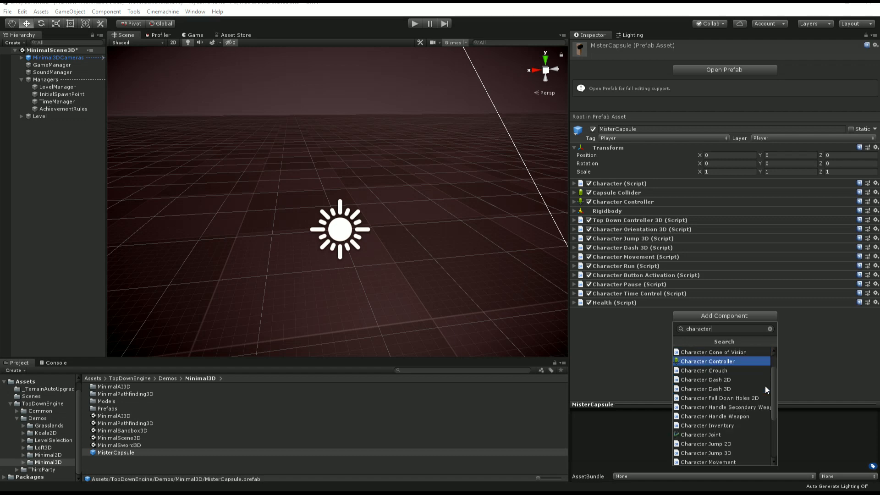
{"action": "scroll", "coordinate": [743, 394], "scroll_direction": "down", "scroll_amount": 3}
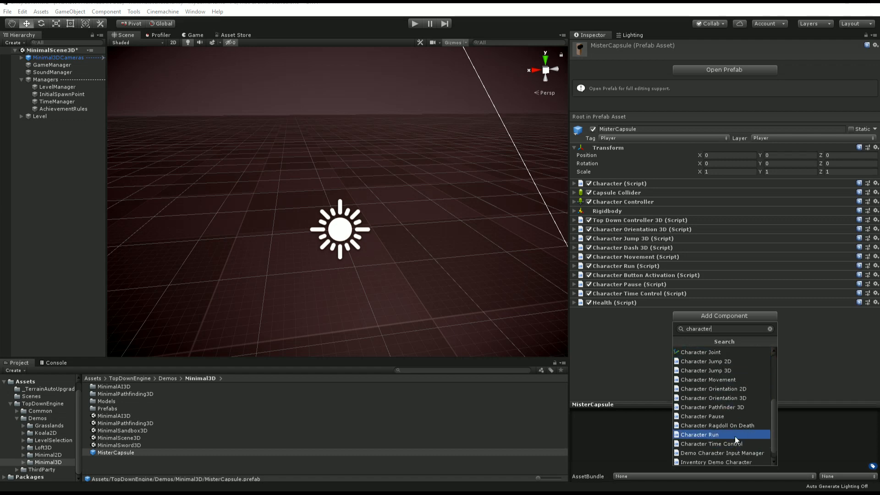
{"action": "scroll", "coordinate": [738, 428], "scroll_direction": "down", "scroll_amount": 2}
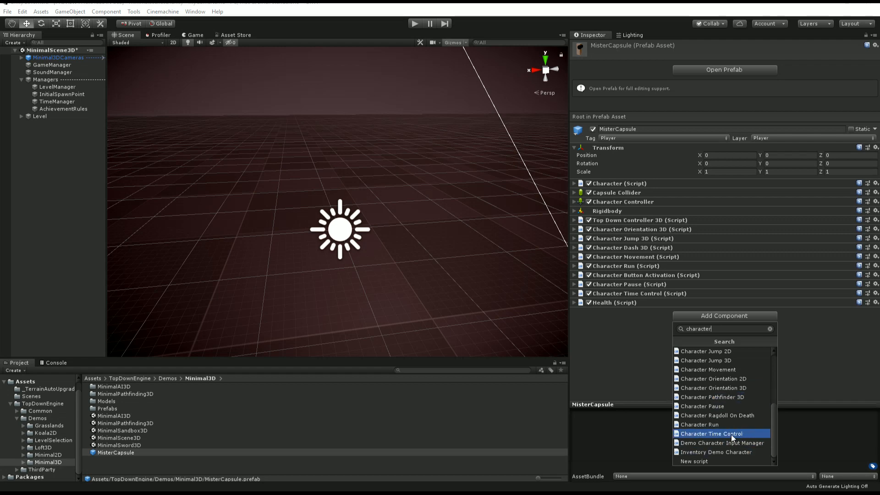
{"action": "left_click", "coordinate": [639, 364]}
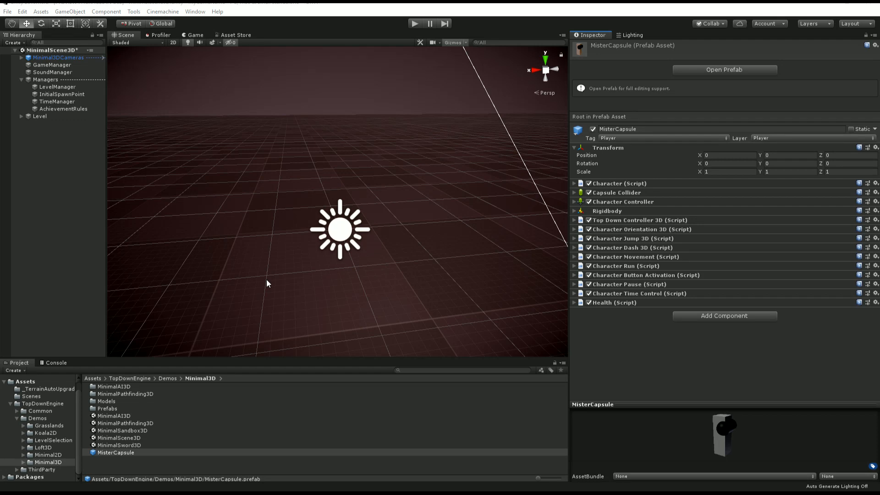
Step: Open the KoalaDungeon scene from the Koala2D demo folder
{"action": "left_click", "coordinate": [46, 433]}
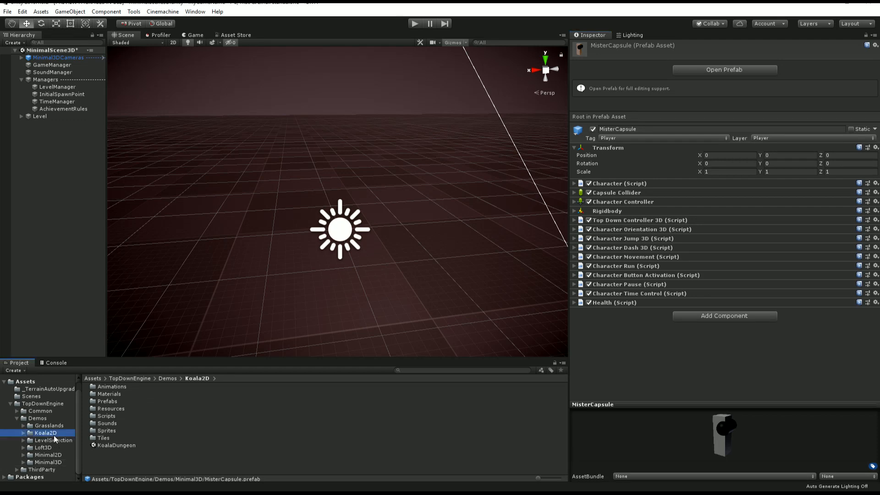
{"action": "double_click", "coordinate": [131, 444]}
{"action": "left_click", "coordinate": [488, 269]}
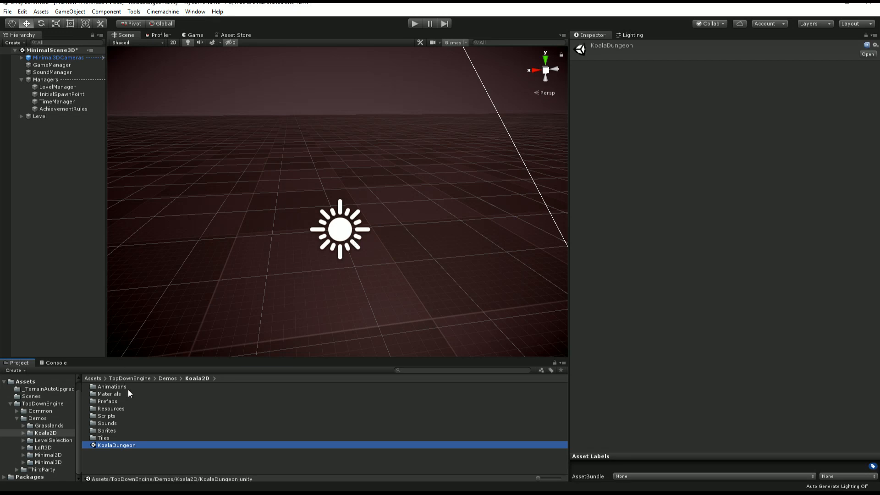
Step: Show the scene in 2D and examine the dungeon's rooms and layout
{"action": "left_click", "coordinate": [176, 42]}
{"action": "middle_click_drag", "start_coordinate": [453, 307], "coordinate": [290, 202]}
{"action": "scroll", "coordinate": [290, 203], "scroll_direction": "down", "scroll_amount": 5}
{"action": "middle_click_drag", "start_coordinate": [486, 316], "coordinate": [119, 194]}
{"action": "middle_click_drag", "start_coordinate": [436, 329], "coordinate": [125, 197]}
{"action": "scroll", "coordinate": [458, 258], "scroll_direction": "down", "scroll_amount": 15}
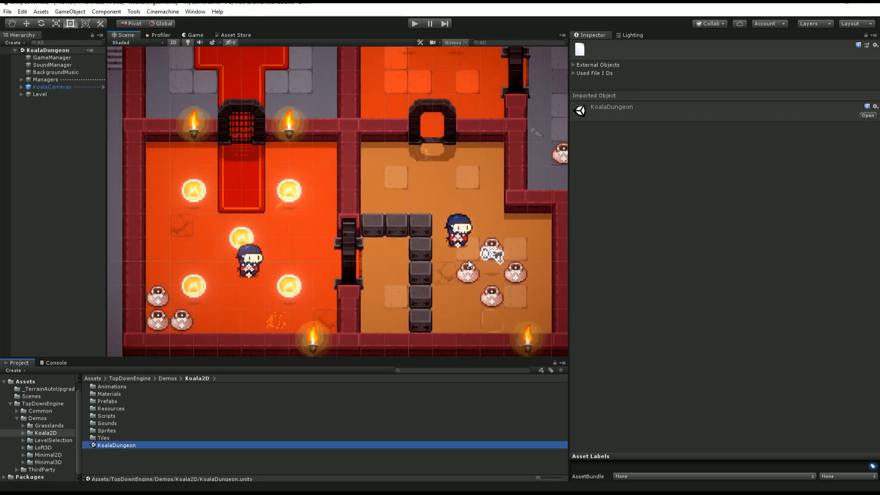
{"action": "middle_click_drag", "start_coordinate": [468, 260], "coordinate": [422, 256]}
{"action": "scroll", "coordinate": [545, 310], "scroll_direction": "down", "scroll_amount": 4}
{"action": "middle_click_drag", "start_coordinate": [548, 312], "coordinate": [221, 258]}
{"action": "scroll", "coordinate": [370, 296], "scroll_direction": "down", "scroll_amount": 2}
{"action": "middle_click_drag", "start_coordinate": [374, 295], "coordinate": [373, 74]}
Step: Play-test KoalaDungeon by walking the koala around the corridor, stop the game and return to the scene view
{"action": "left_click", "coordinate": [410, 21]}
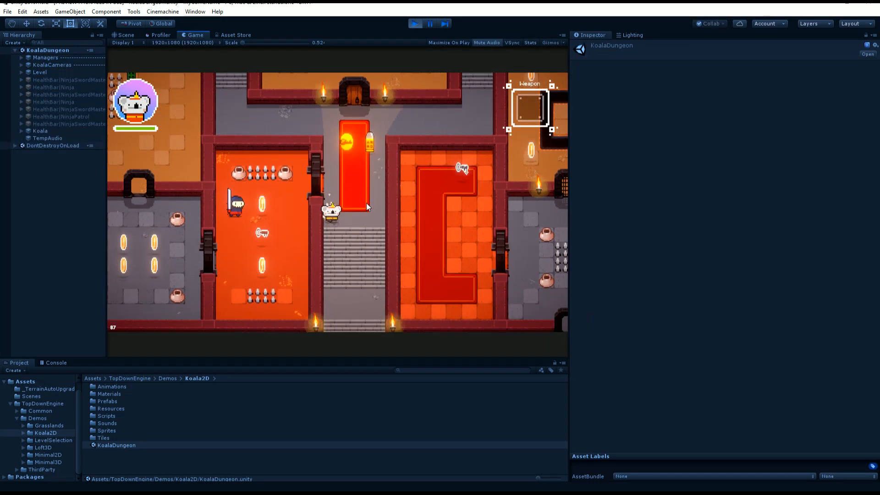
{"action": "key", "text": "Right"}
{"action": "key", "text": "Left"}
{"action": "key", "text": "Down"}
{"action": "key", "text": "Right"}
{"action": "key", "text": "Up"}
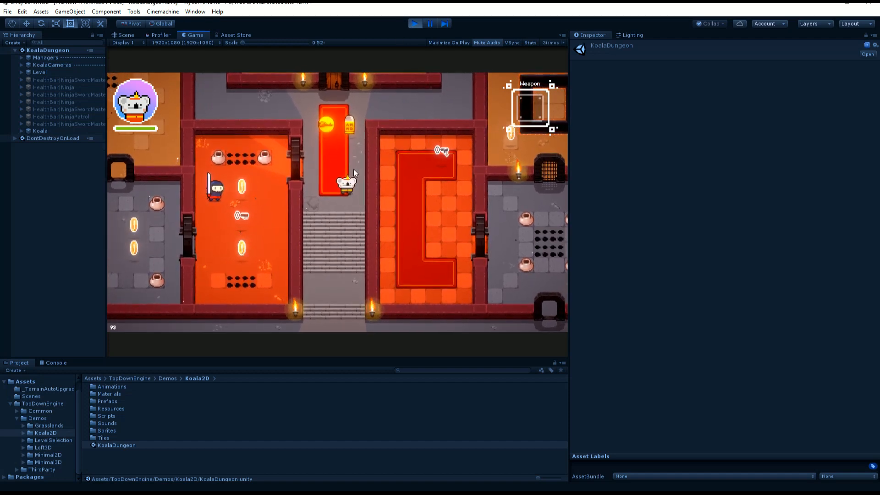
{"action": "left_click", "coordinate": [417, 24]}
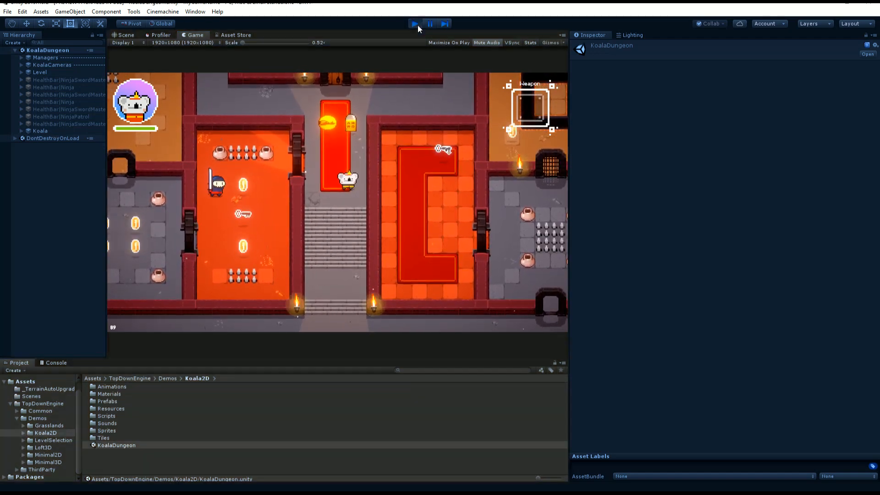
{"action": "left_click", "coordinate": [127, 35]}
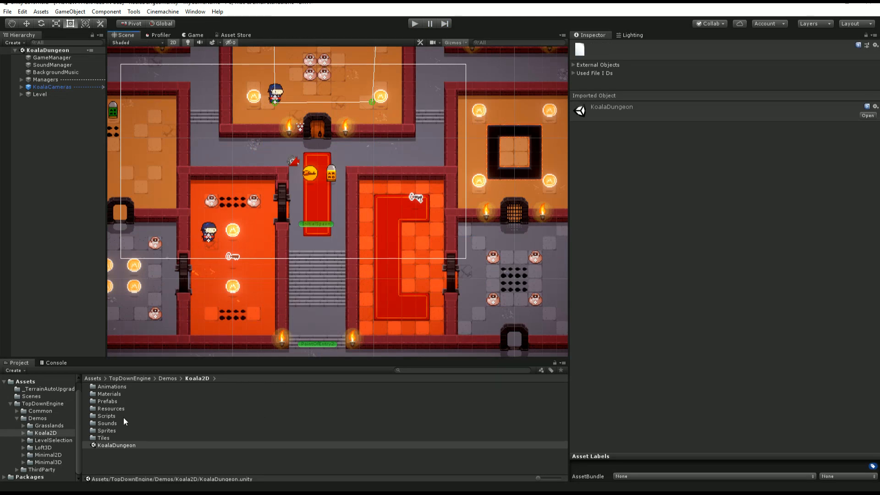
Step: Expand the HornsBlue sprite sheet in the Grasslands demo's Sprites folder and preview its HornyBlue_0 sprite
{"action": "left_click", "coordinate": [46, 426]}
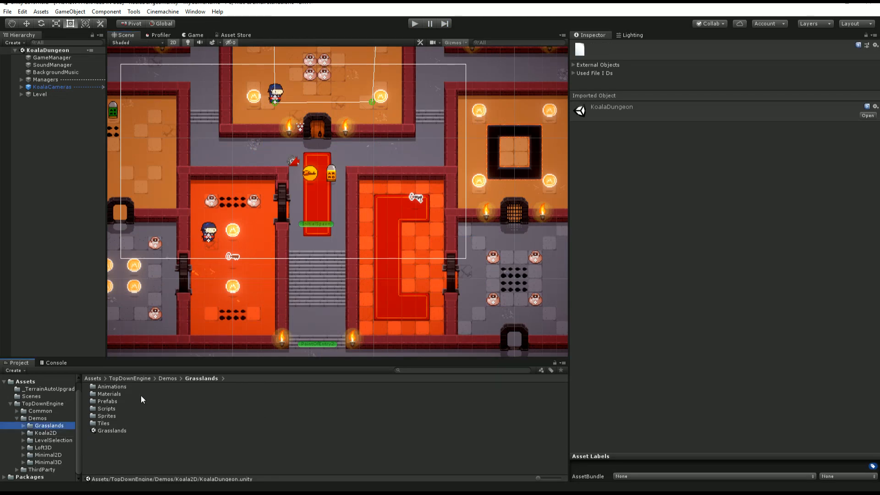
{"action": "double_click", "coordinate": [114, 417]}
{"action": "scroll", "coordinate": [174, 415], "scroll_direction": "down", "scroll_amount": 5}
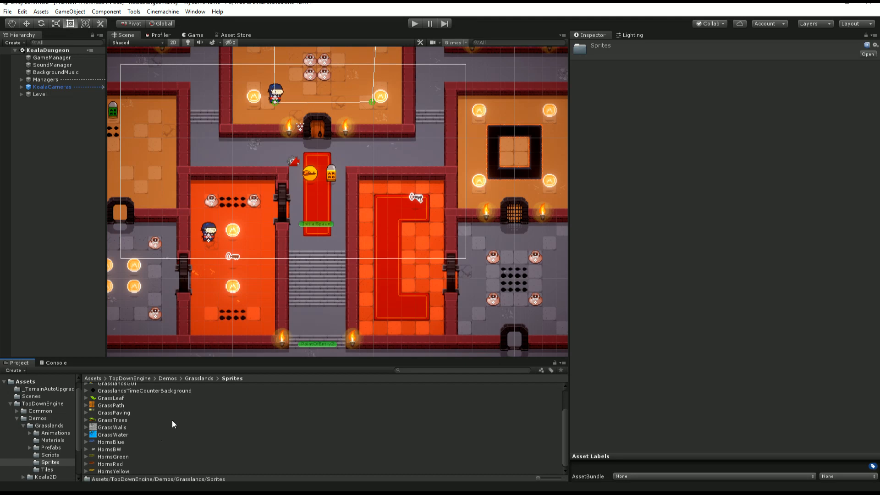
{"action": "left_click", "coordinate": [120, 443]}
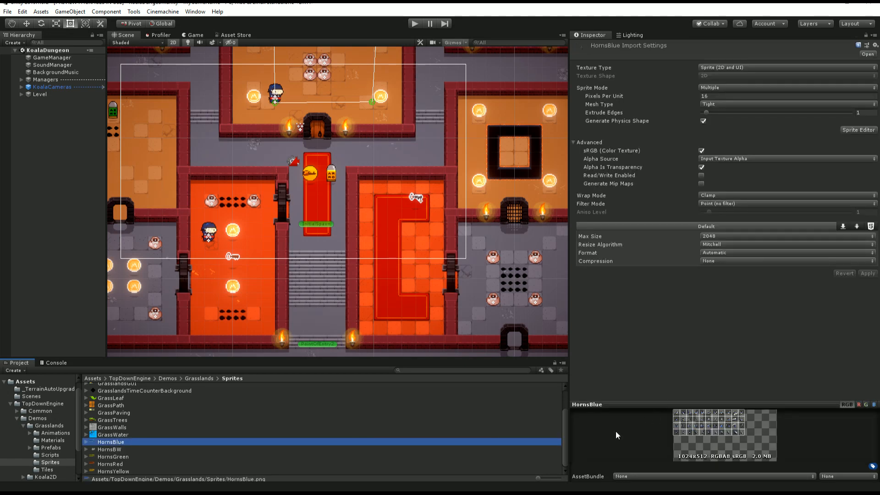
{"action": "left_click", "coordinate": [633, 400]}
{"action": "left_click", "coordinate": [86, 442]}
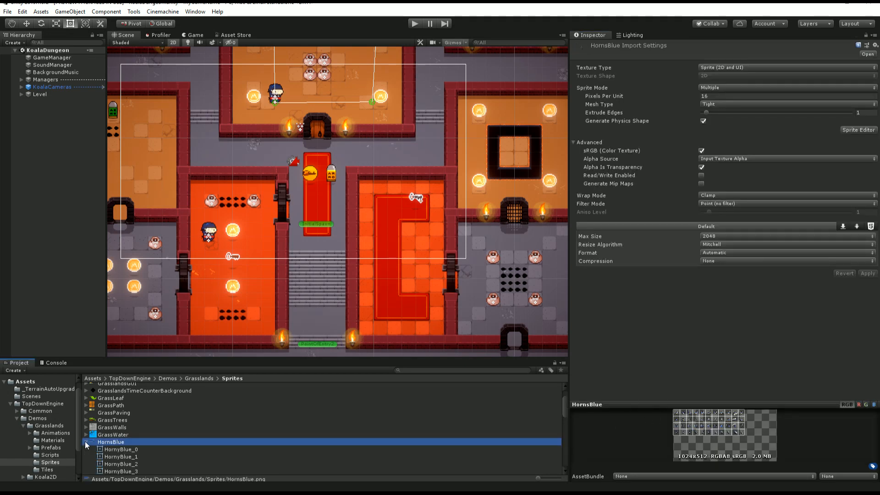
{"action": "left_click", "coordinate": [116, 450]}
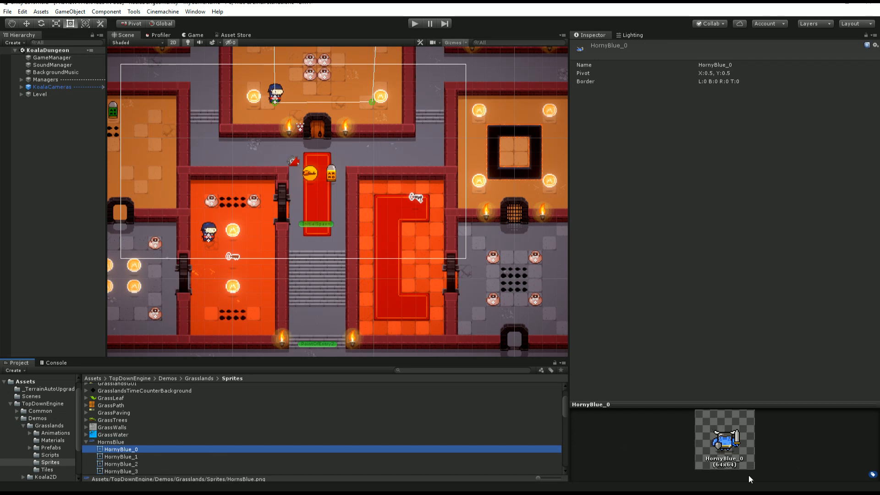
{"action": "middle_click_drag", "start_coordinate": [202, 294], "coordinate": [273, 199]}
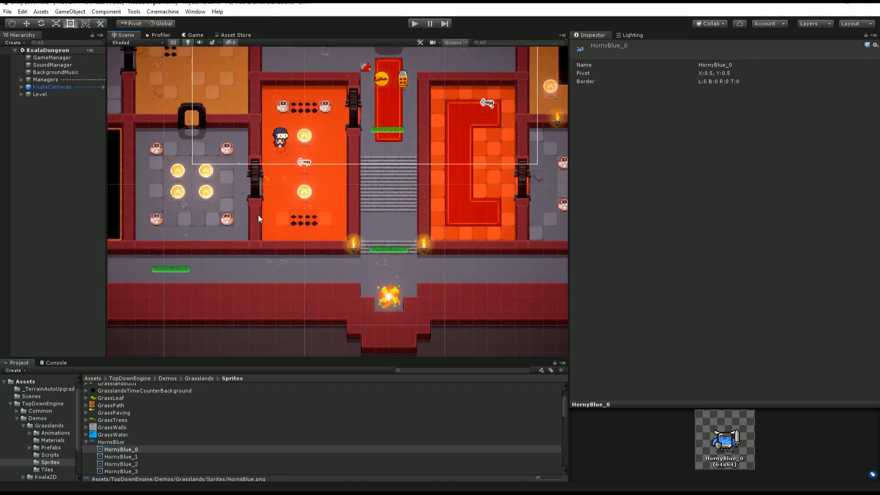
Step: Browse to the Koala2D demo's Prefabs folder and locate the Koala prefab assigned in the LevelManager's Player Prefabs
{"action": "left_click", "coordinate": [23, 426]}
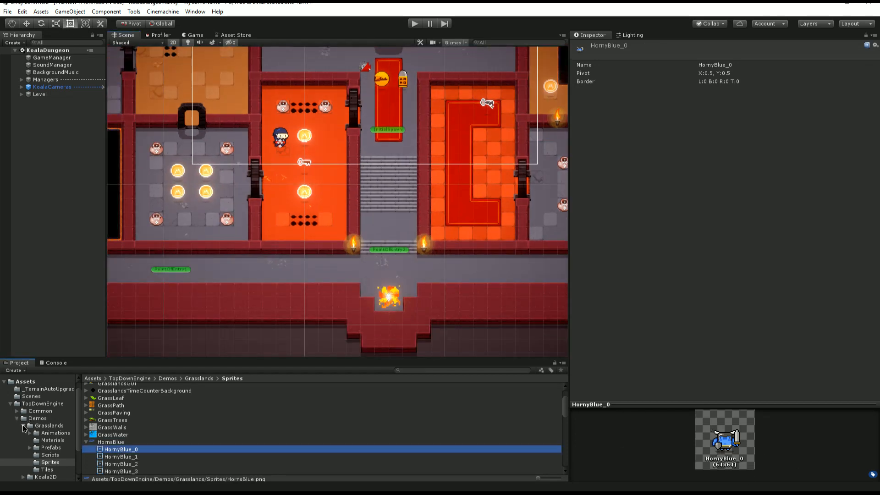
{"action": "left_click", "coordinate": [63, 434]}
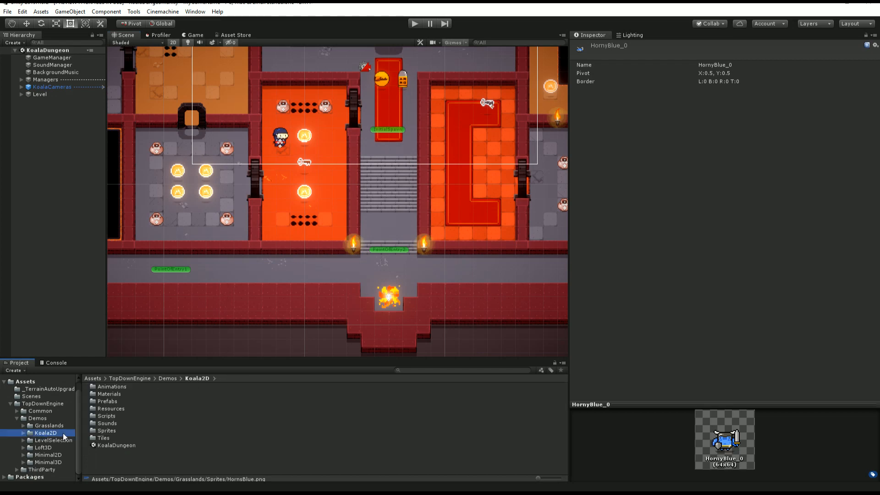
{"action": "double_click", "coordinate": [114, 401]}
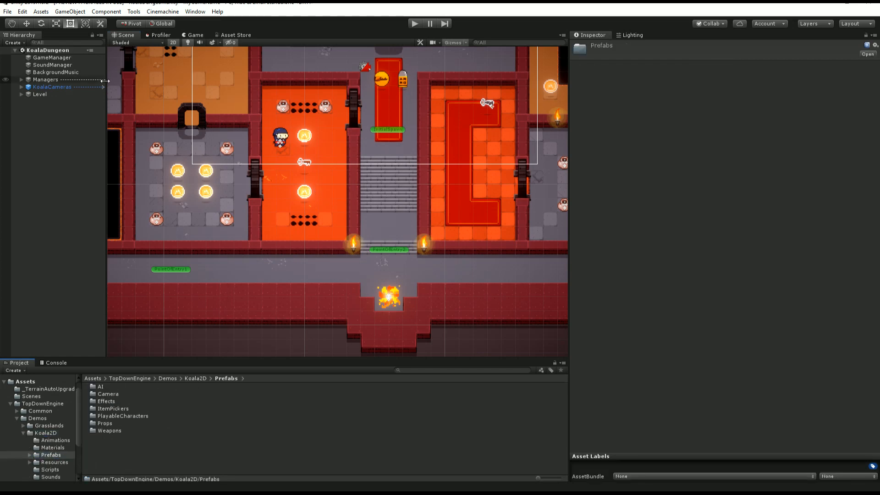
{"action": "left_click", "coordinate": [21, 80]}
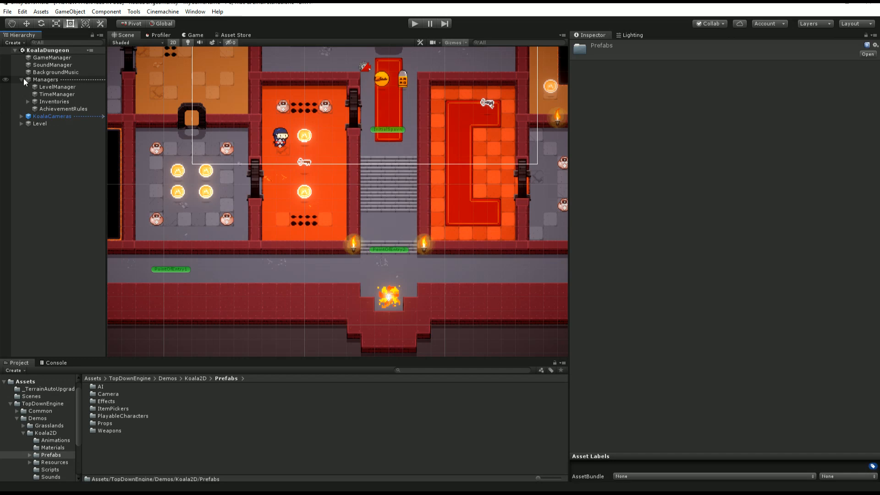
{"action": "left_click", "coordinate": [56, 88]}
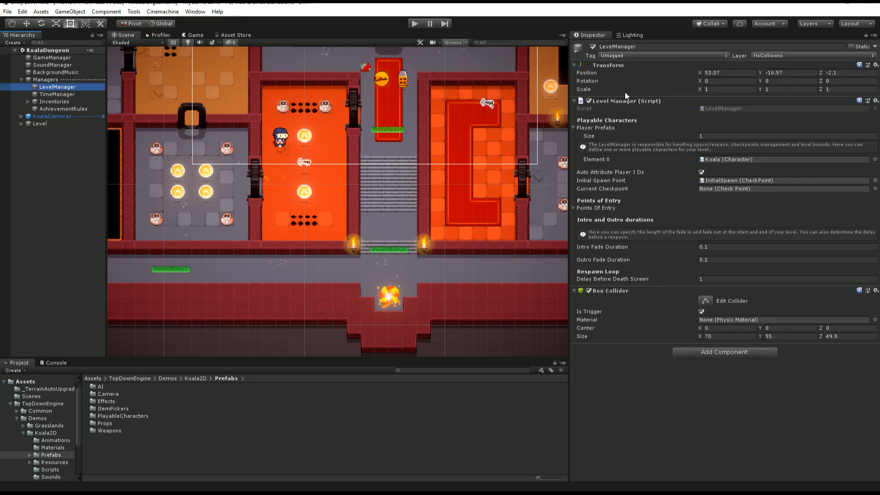
{"action": "left_click", "coordinate": [736, 160]}
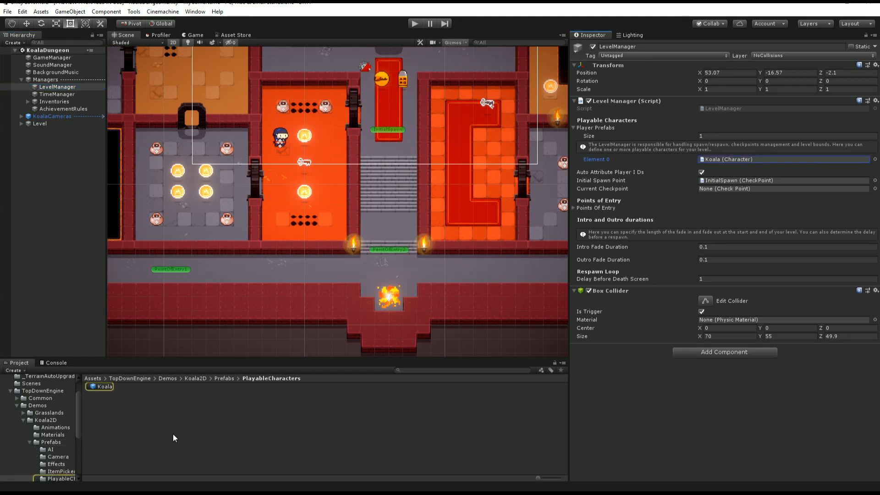
Step: Duplicate the Koala prefab in the PlayableCharacters folder and name the copy NewGuy
{"action": "left_click", "coordinate": [104, 389]}
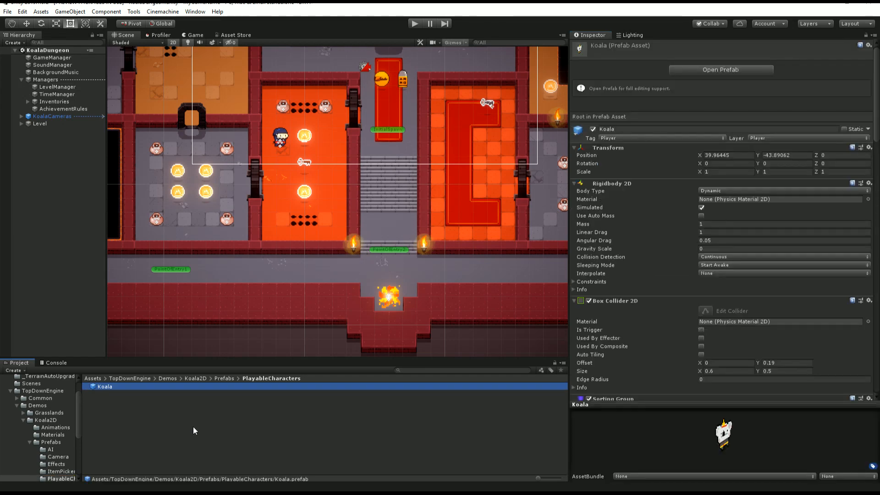
{"action": "key", "text": "ctrl+d"}
{"action": "left_click", "coordinate": [114, 394]}
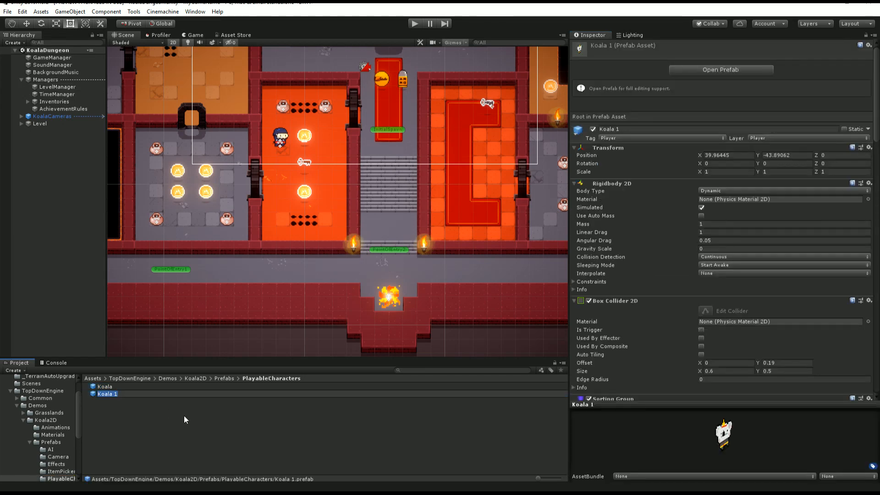
{"action": "type", "text": "NewGuy"}
{"action": "key", "text": "Return"}
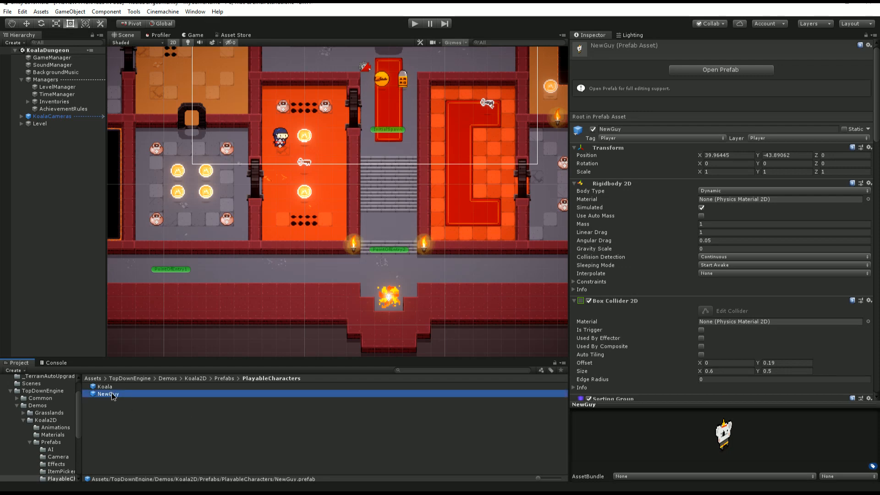
Step: Place the NewGuy prefab in the scene on the striped stairs of the central corridor
{"action": "left_click_drag", "start_coordinate": [114, 397], "coordinate": [386, 207]}
{"action": "scroll", "coordinate": [412, 229], "scroll_direction": "up", "scroll_amount": 3}
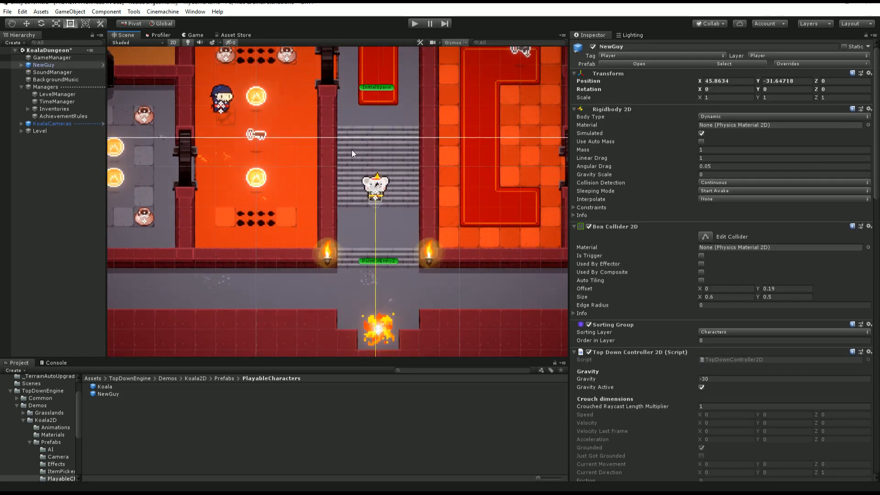
{"action": "scroll", "coordinate": [351, 150], "scroll_direction": "up", "scroll_amount": 4}
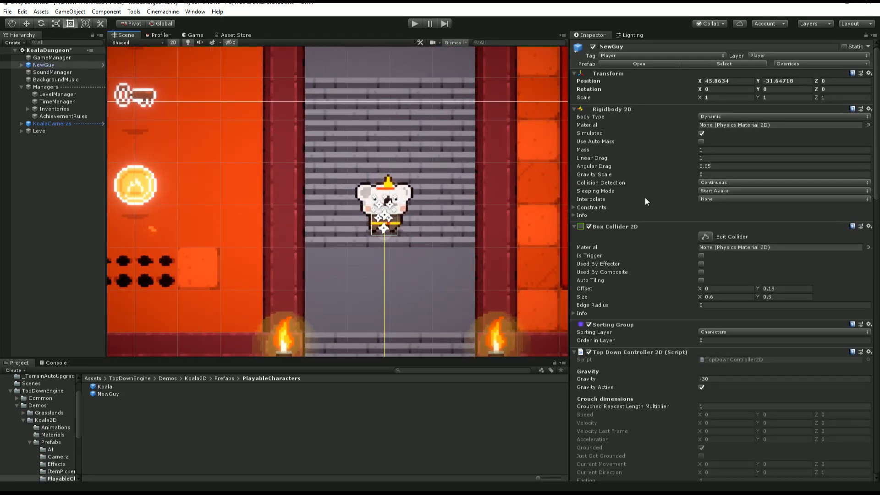
Step: Expand NewGuy and its KoalaModel child to examine the model's components and attached objects
{"action": "left_click", "coordinate": [22, 65]}
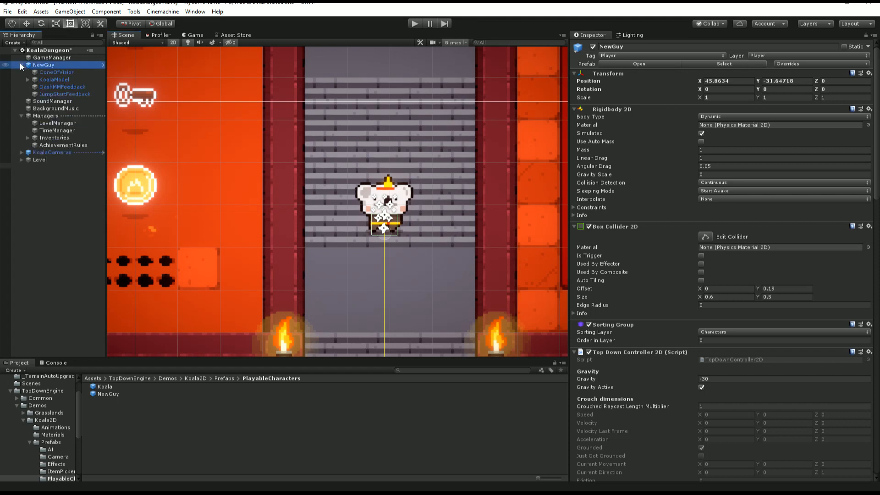
{"action": "left_click", "coordinate": [78, 81]}
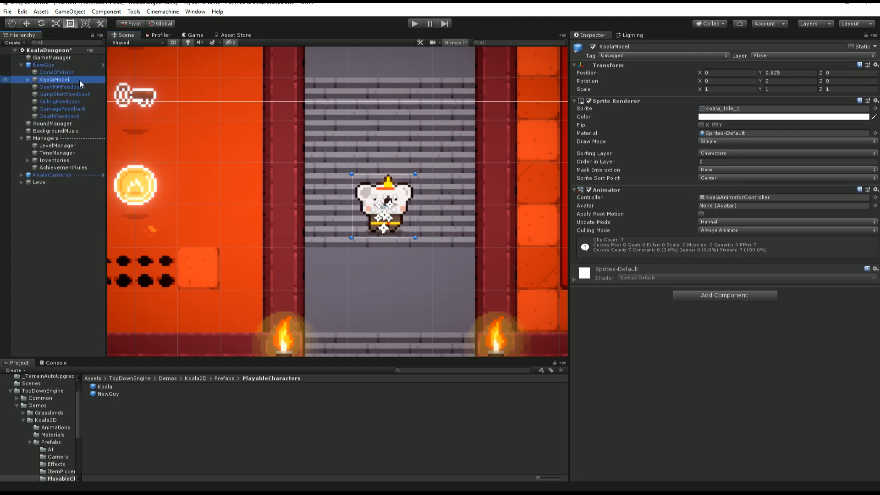
{"action": "left_click", "coordinate": [28, 80]}
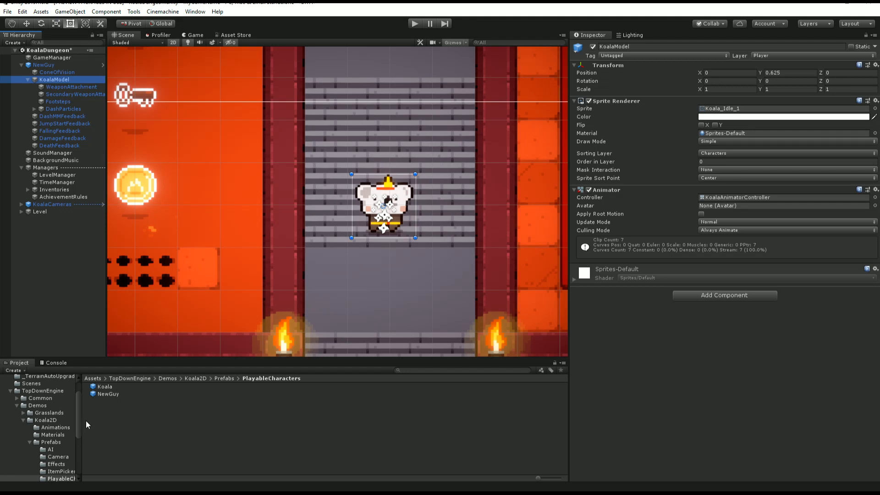
Step: Open the Grasslands demo's Sprites folder and select the HornyBlue_0 sprite in the HornsBlue sheet
{"action": "left_click", "coordinate": [48, 413]}
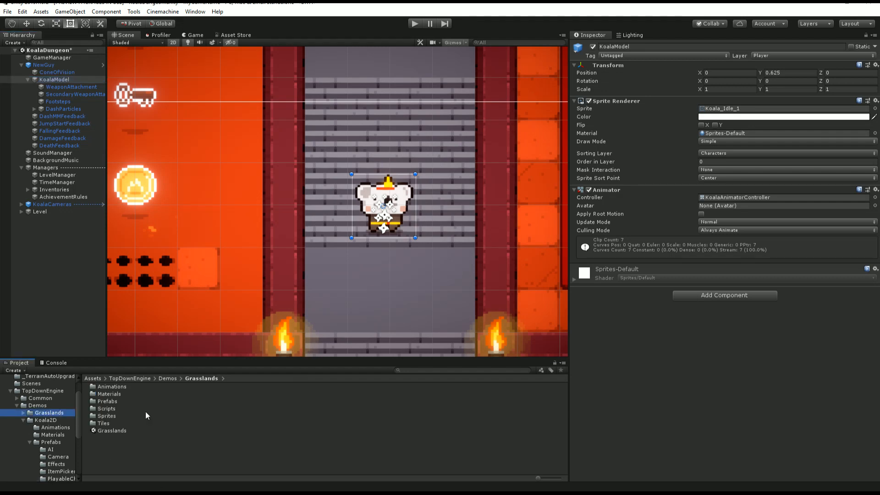
{"action": "double_click", "coordinate": [111, 415]}
{"action": "scroll", "coordinate": [196, 452], "scroll_direction": "down", "scroll_amount": 3}
{"action": "scroll", "coordinate": [194, 453], "scroll_direction": "up", "scroll_amount": 2}
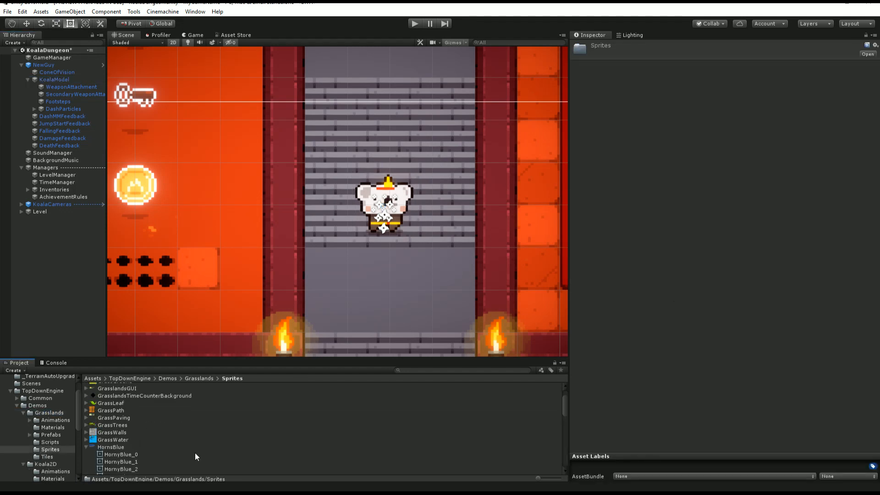
{"action": "left_click", "coordinate": [128, 454]}
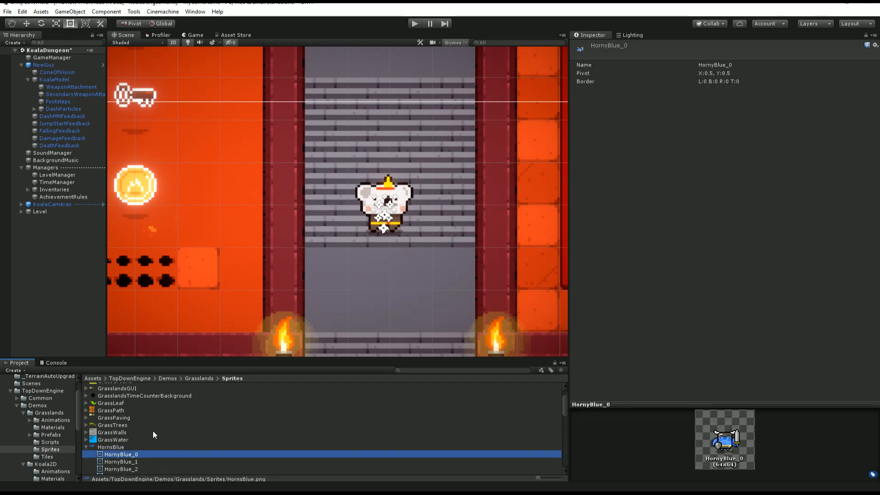
Step: Step through the HornyBlue sprites up to HornyBlue_9 to examine which frames belong to the idle animation
{"action": "scroll", "coordinate": [117, 443], "scroll_direction": "down", "scroll_amount": 2}
{"action": "key", "text": "Down"}
{"action": "key", "text": "Down"}
{"action": "key", "text": "Down"}
{"action": "key", "text": "Down"}
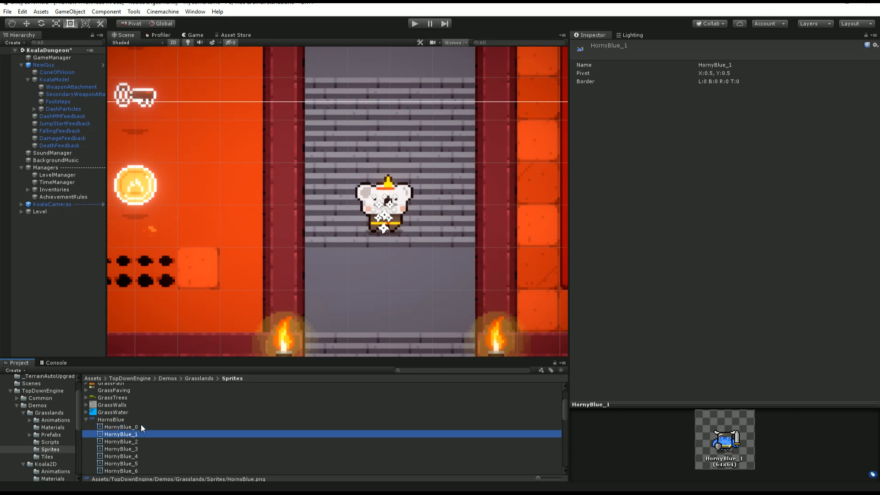
{"action": "key", "text": "Down"}
{"action": "key", "text": "Down"}
{"action": "key", "text": "Down"}
{"action": "key", "text": "Down"}
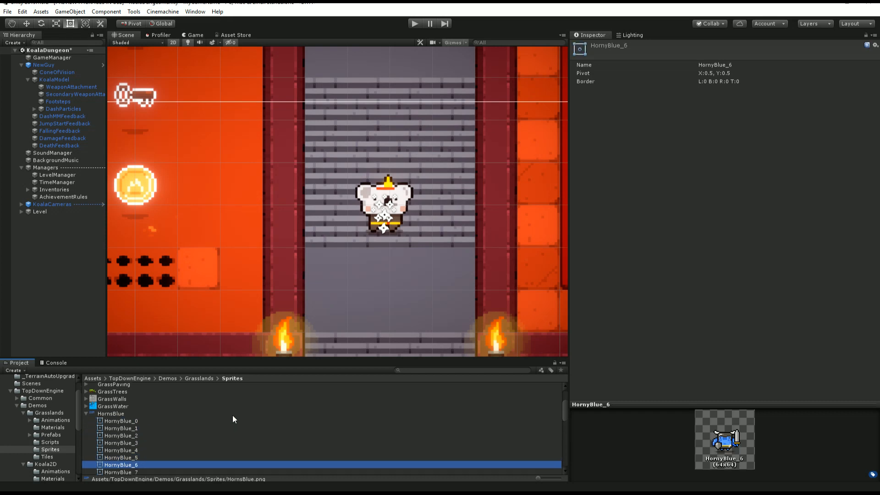
{"action": "key", "text": "Down"}
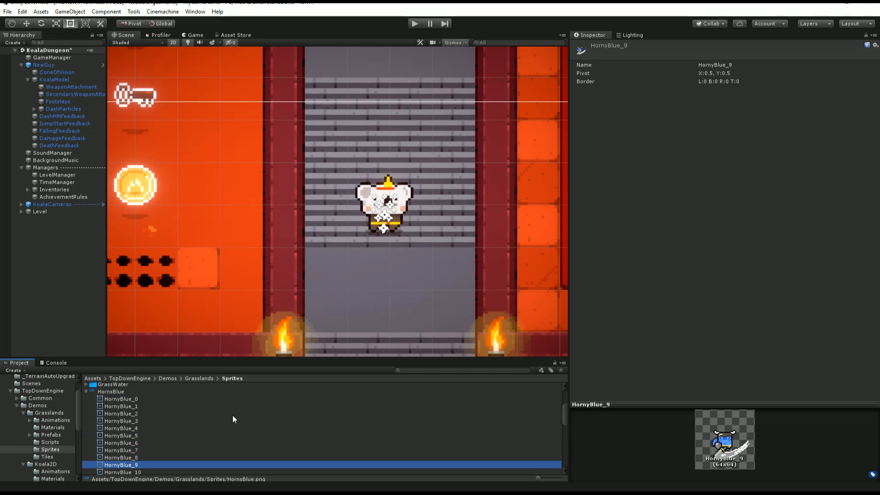
{"action": "key", "text": "Up"}
{"action": "key", "text": "Up"}
{"action": "key", "text": "Up"}
{"action": "key", "text": "Down"}
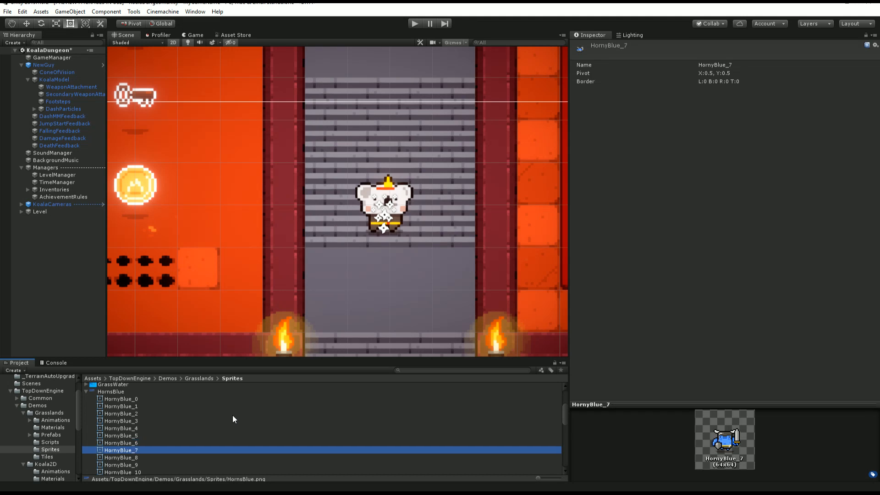
{"action": "key", "text": "Up"}
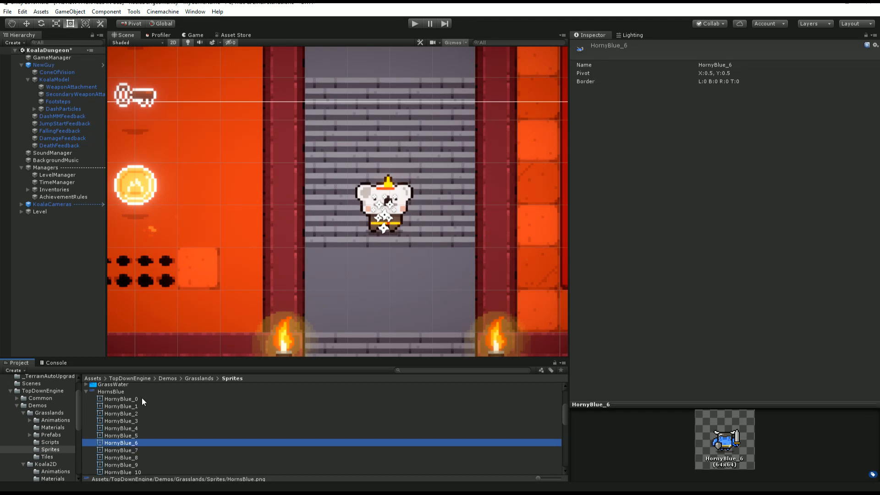
Step: Create an animated scene object from sprites HornyBlue_0 to HornyBlue_5, saving the animation as HornyBlue_0 in the Koala2D folder
{"action": "left_click", "coordinate": [121, 399]}
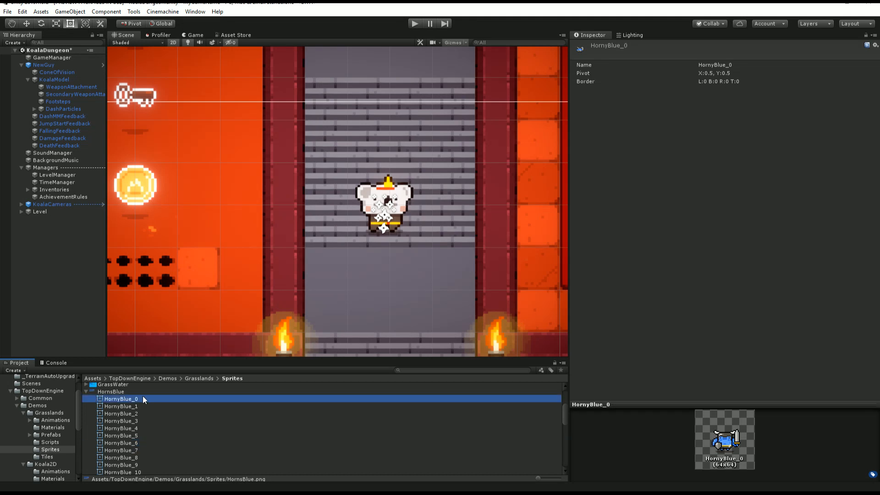
{"action": "left_click", "coordinate": [146, 435], "text": "shift"}
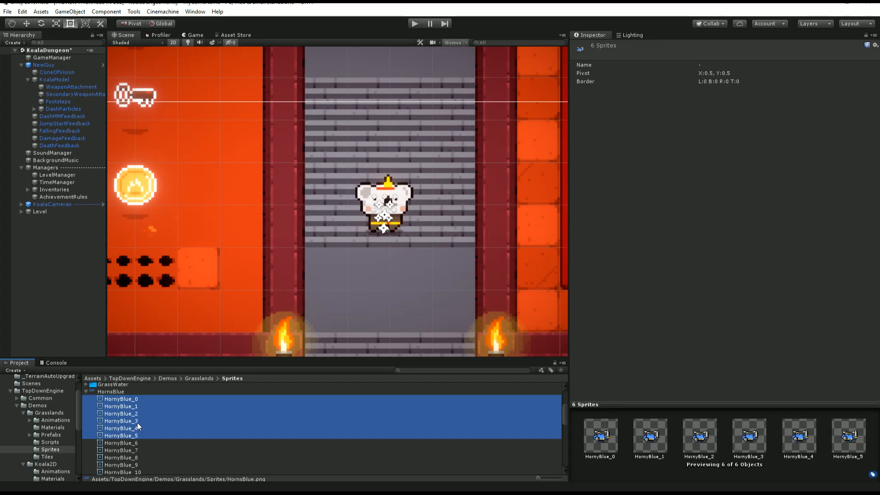
{"action": "left_click_drag", "start_coordinate": [136, 422], "coordinate": [401, 273]}
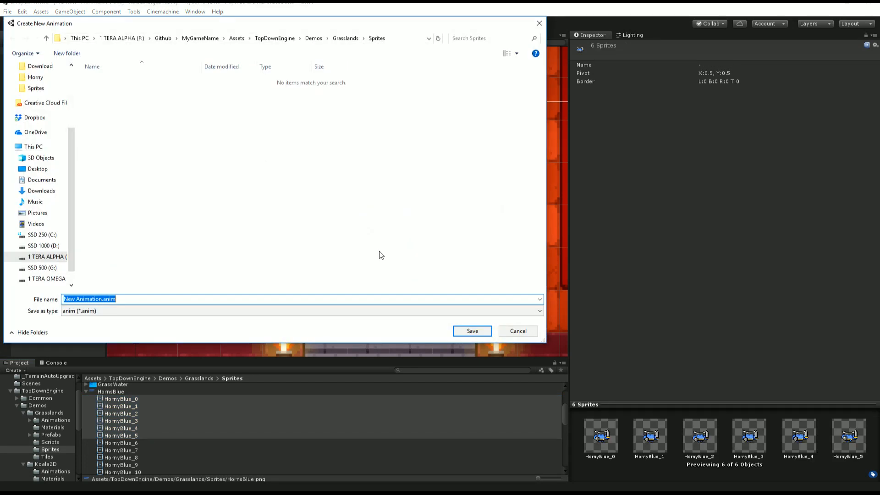
{"action": "left_click", "coordinate": [308, 40]}
{"action": "double_click", "coordinate": [122, 89]}
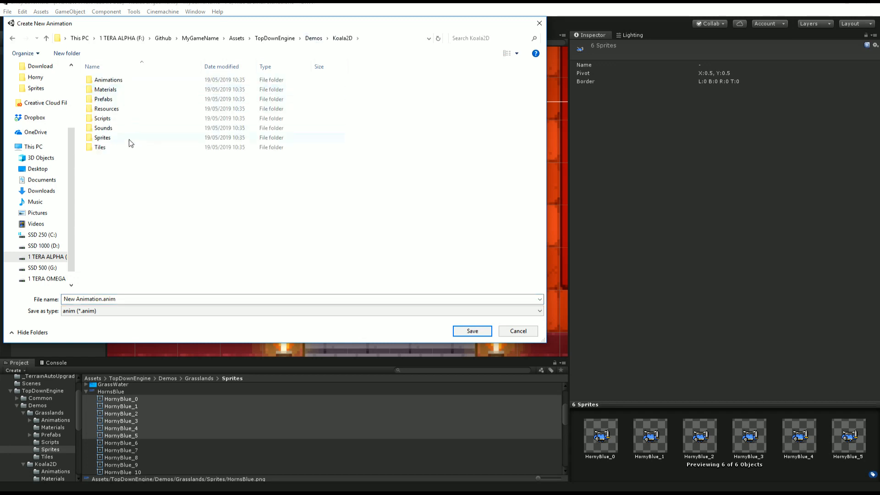
{"action": "left_click", "coordinate": [99, 298]}
{"action": "left_click", "coordinate": [99, 298]}
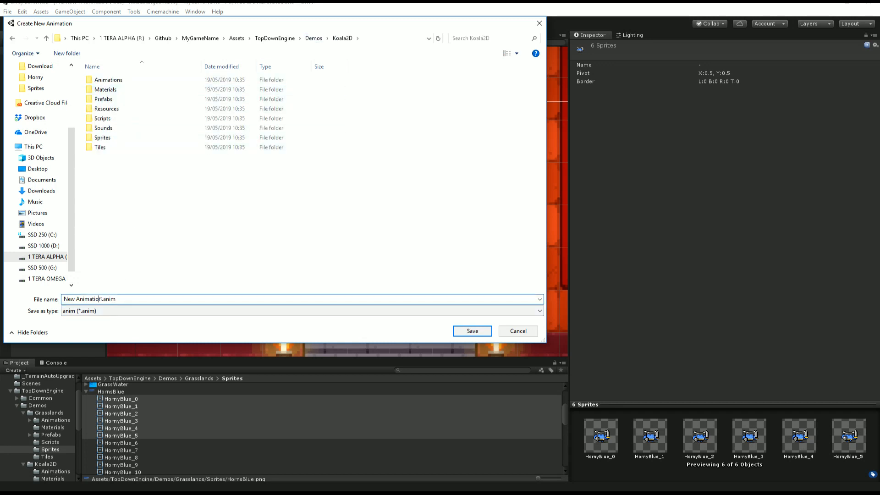
{"action": "key", "text": "shift+Home"}
{"action": "key", "text": "BackSpace"}
{"action": "type", "text": "HornyBlue_0"}
{"action": "key", "text": "Return"}
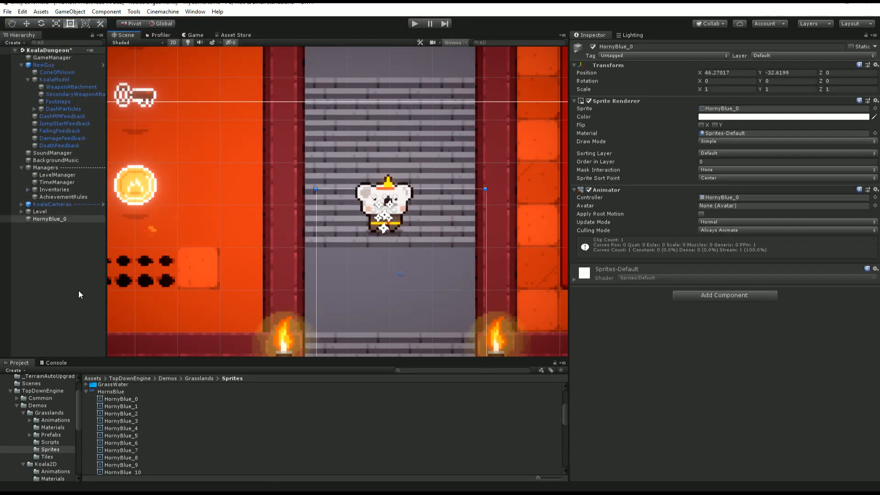
Step: Set HornyBlue_0's sorting layer to Characters and place it in the corridor just below the koala
{"action": "double_click", "coordinate": [50, 219]}
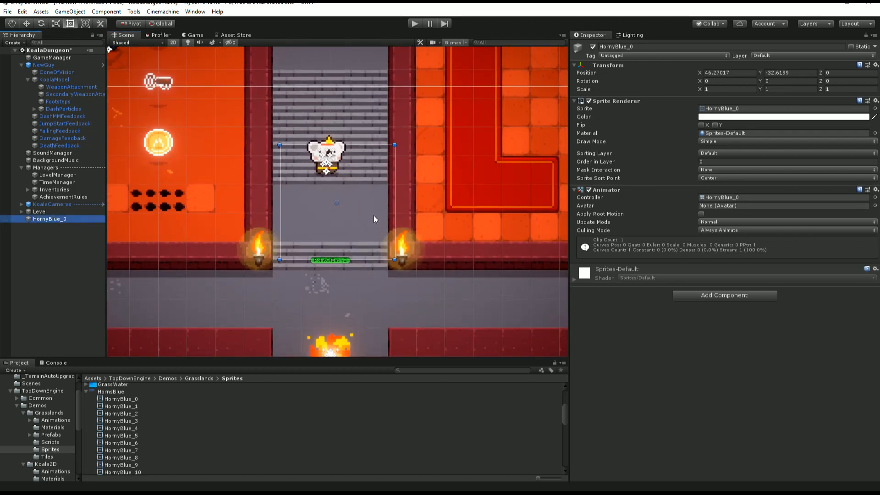
{"action": "left_click_drag", "start_coordinate": [373, 215], "coordinate": [364, 172]}
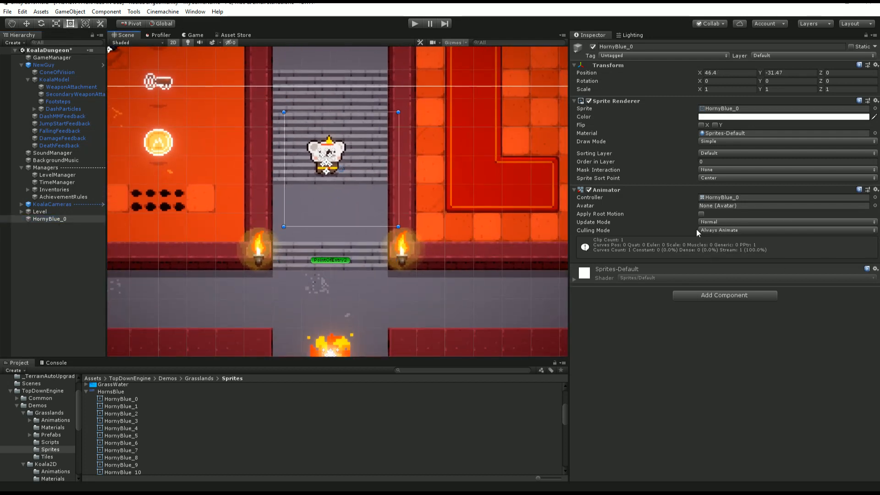
{"action": "left_click", "coordinate": [711, 154]}
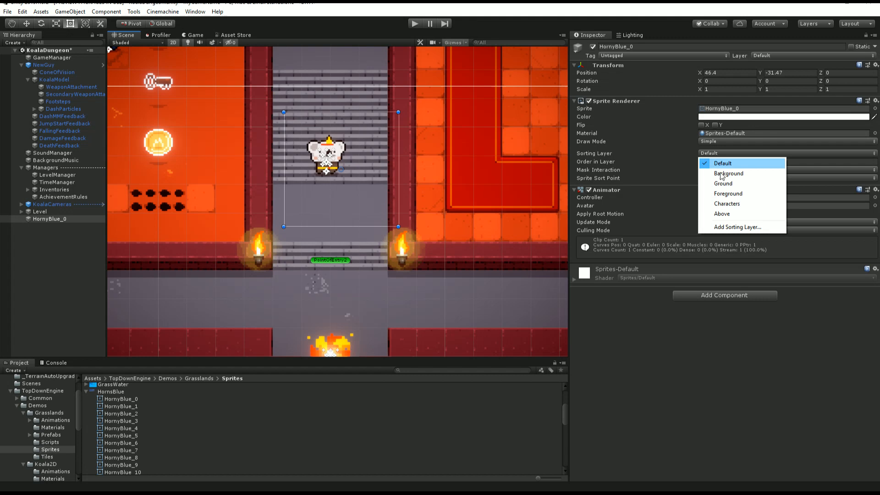
{"action": "left_click", "coordinate": [715, 204]}
{"action": "left_click_drag", "start_coordinate": [341, 179], "coordinate": [351, 208]}
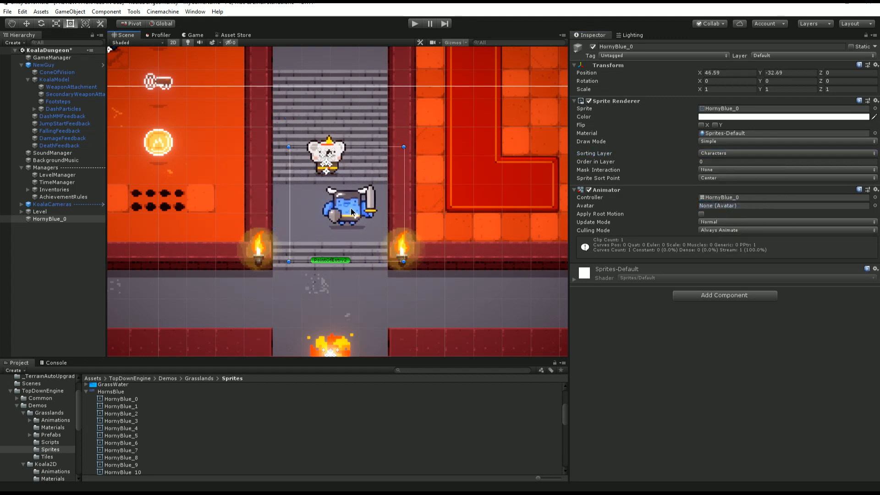
Step: Unpack the NewGuy prefab instance completely and make HornyBlue_0 a child of NewGuy, next to KoalaModel
{"action": "left_click", "coordinate": [49, 65]}
{"action": "right_click", "coordinate": [49, 65]}
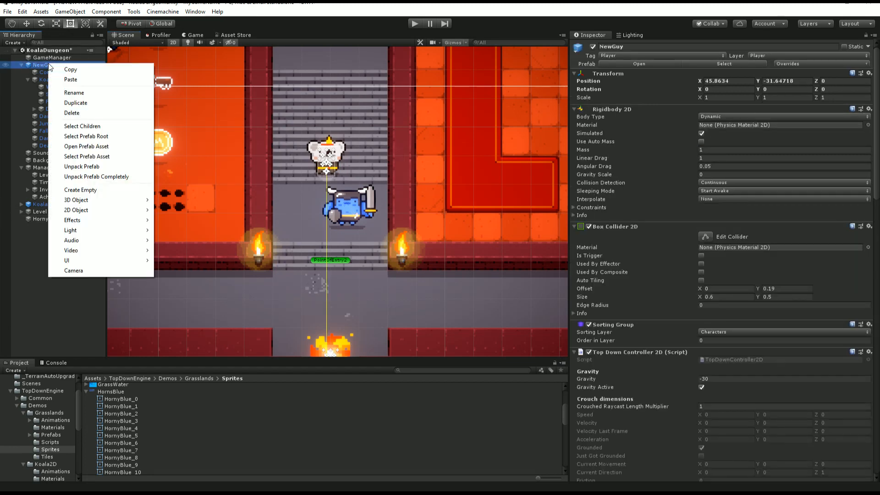
{"action": "left_click", "coordinate": [83, 178]}
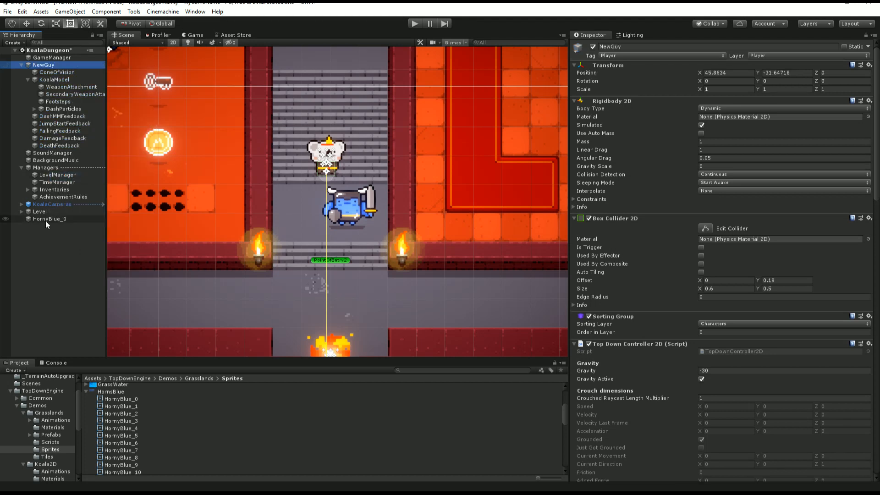
{"action": "left_click_drag", "start_coordinate": [45, 219], "coordinate": [57, 78]}
Step: Set HornyBlue_0's local X and Y position to 0, and raise it to about Y 0.826 over the koala
{"action": "left_click", "coordinate": [728, 73]}
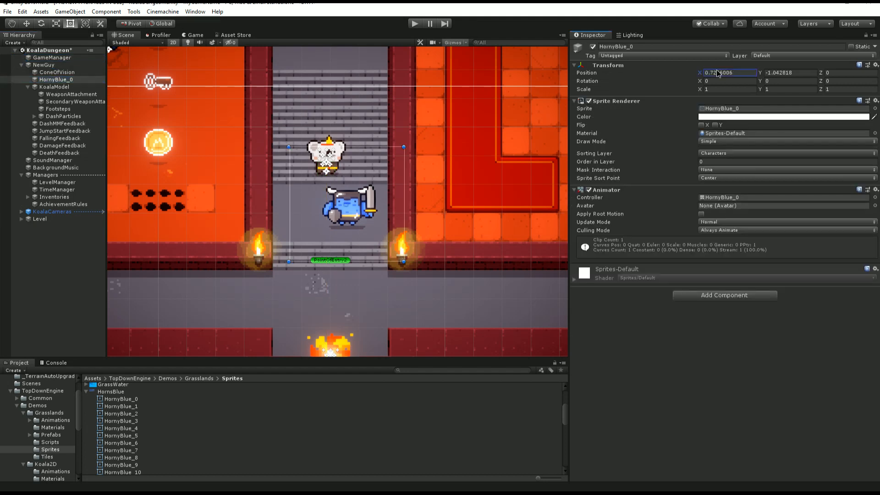
{"action": "type", "text": "0"}
{"action": "key", "text": "Tab"}
{"action": "type", "text": "0"}
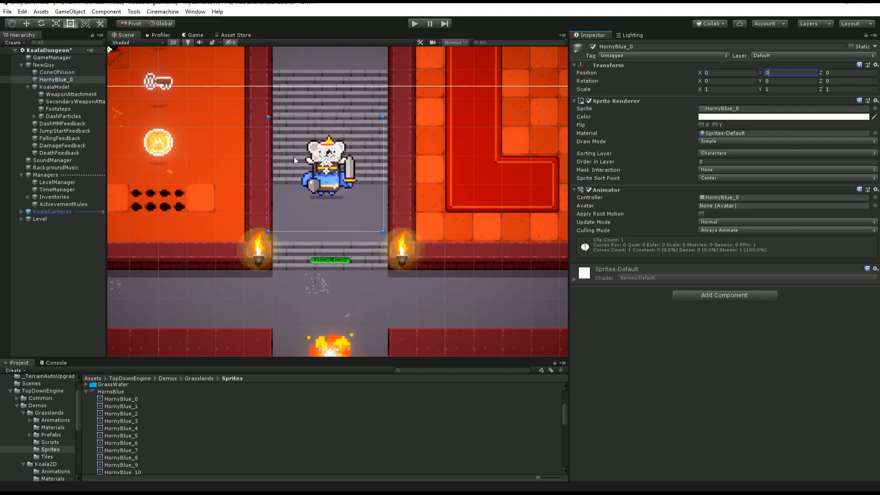
{"action": "left_click", "coordinate": [26, 23]}
{"action": "key", "text": "f"}
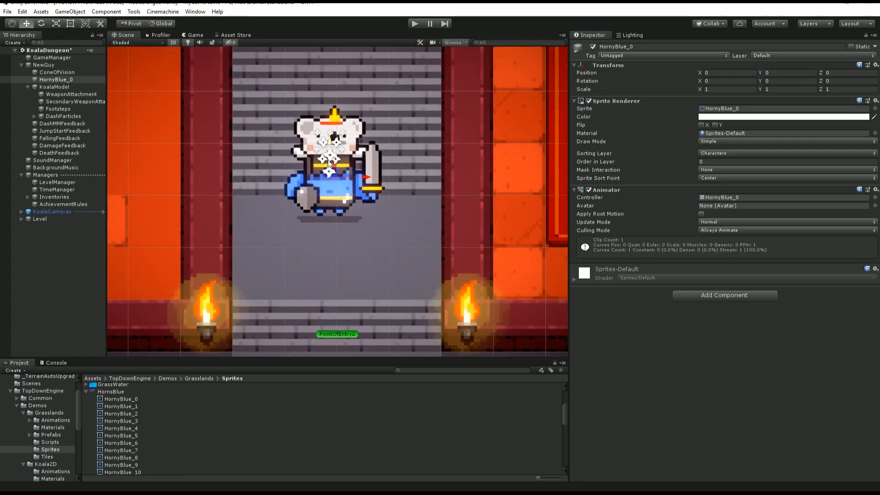
{"action": "left_click_drag", "start_coordinate": [326, 137], "coordinate": [324, 94]}
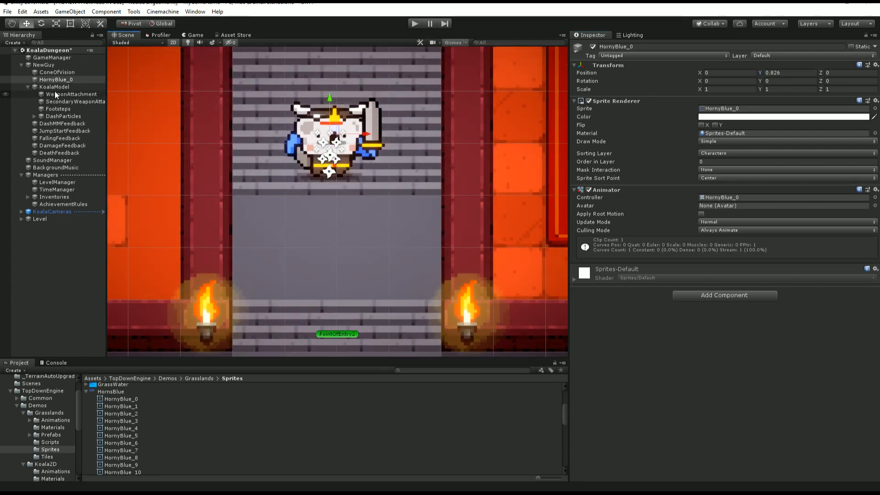
Step: Rename the HornyBlue_0 object under NewGuy to NewGuyModel
{"action": "left_click", "coordinate": [64, 80]}
{"action": "key", "text": "F2"}
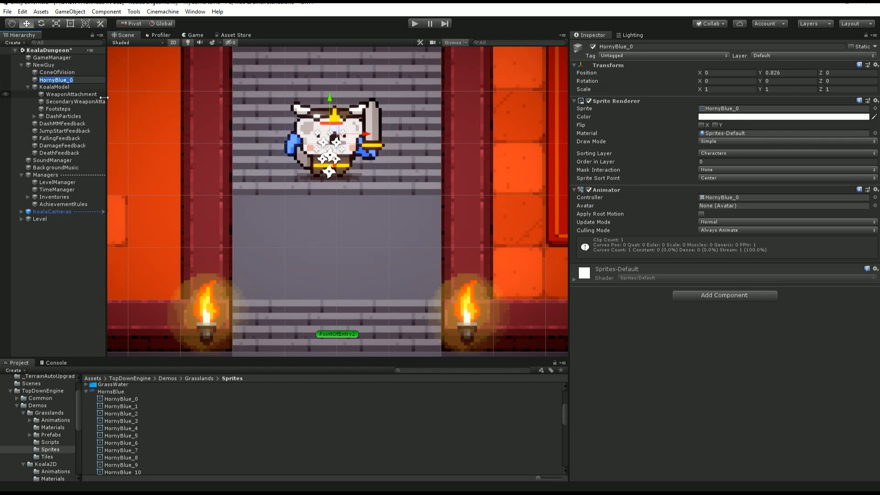
{"action": "type", "text": "NewGuyModel"}
{"action": "key", "text": "Return"}
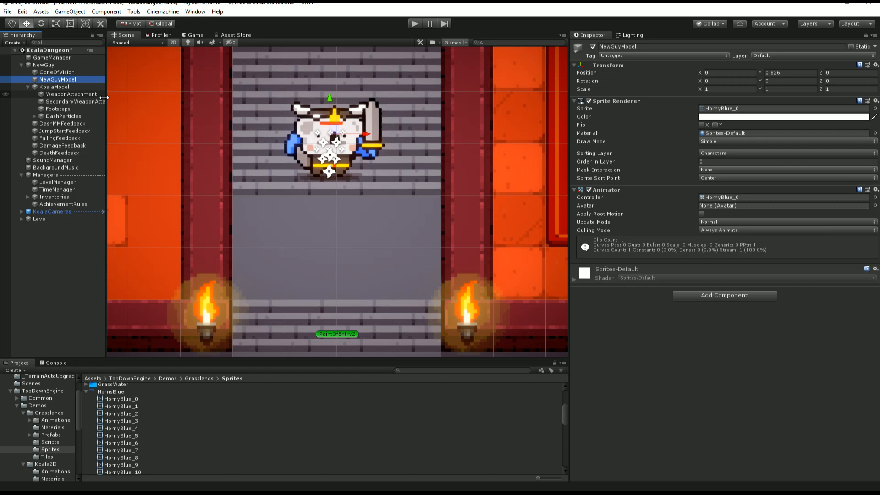
Step: Move WeaponAttachment, SecondaryWeaponAttachment, Footsteps and DashParticles from KoalaModel to NewGuyModel, and delete KoalaModel
{"action": "left_click", "coordinate": [66, 95]}
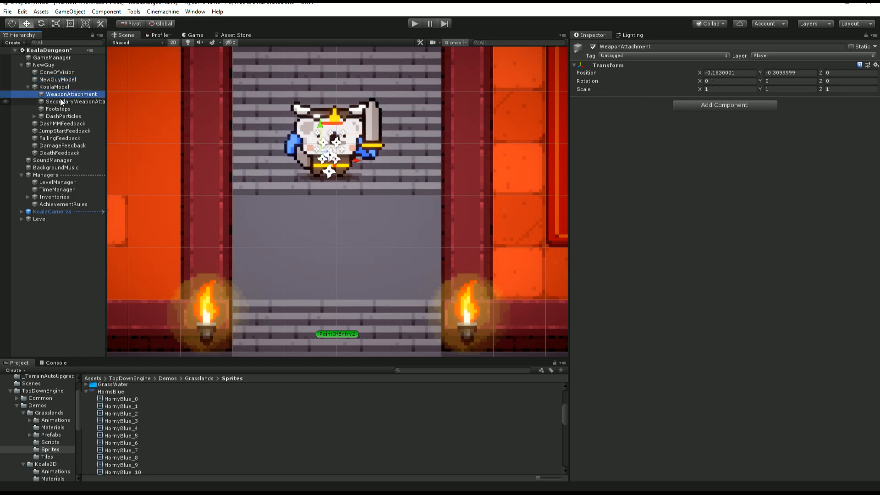
{"action": "left_click", "coordinate": [61, 115], "text": "shift"}
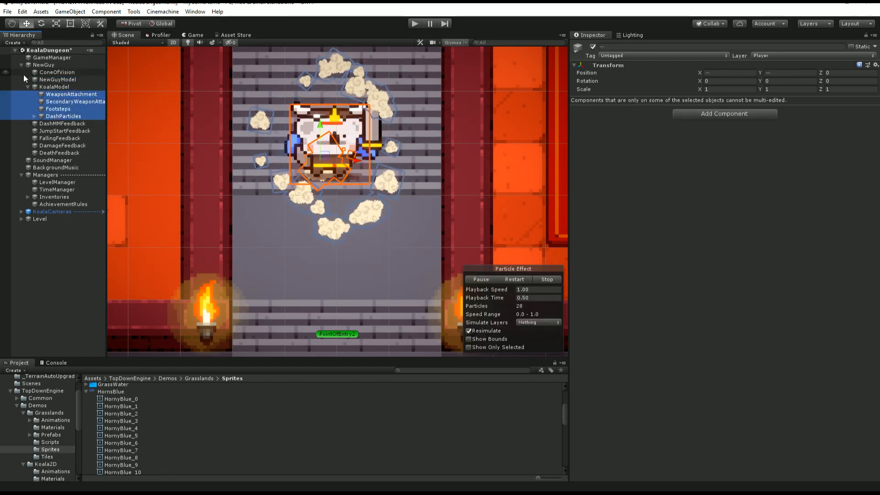
{"action": "left_click_drag", "start_coordinate": [69, 95], "coordinate": [72, 80]}
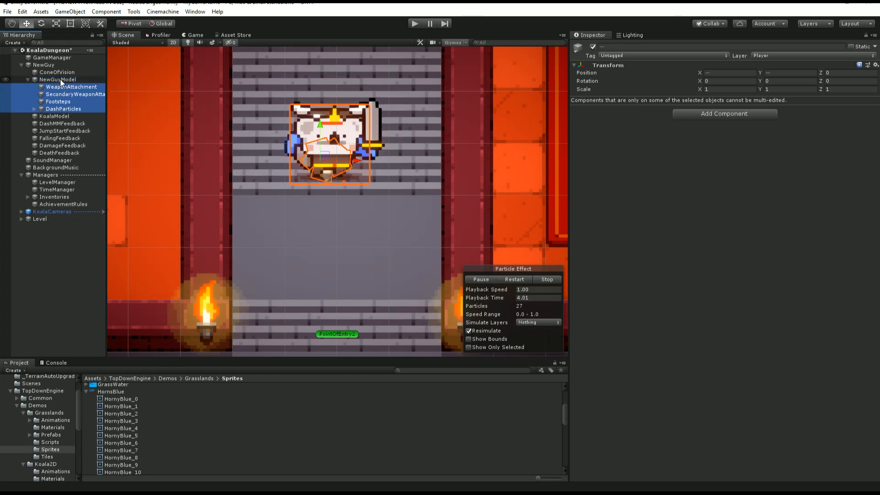
{"action": "left_click", "coordinate": [60, 117]}
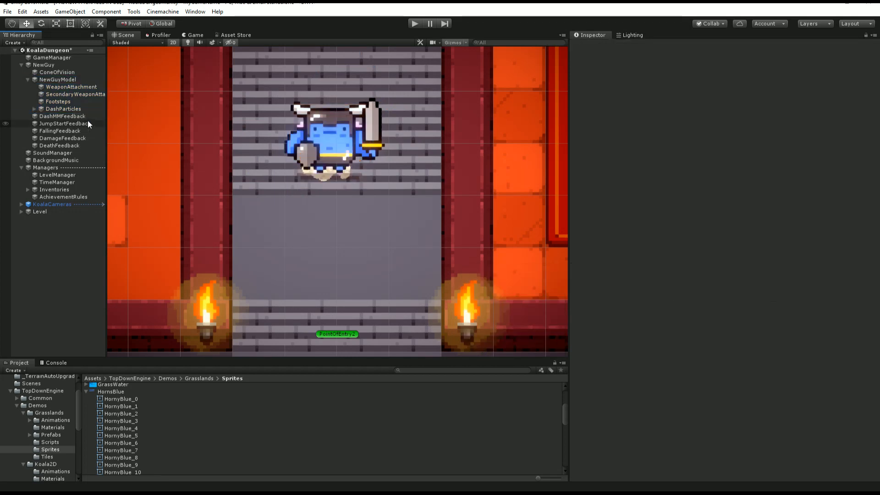
{"action": "key", "text": "Delete"}
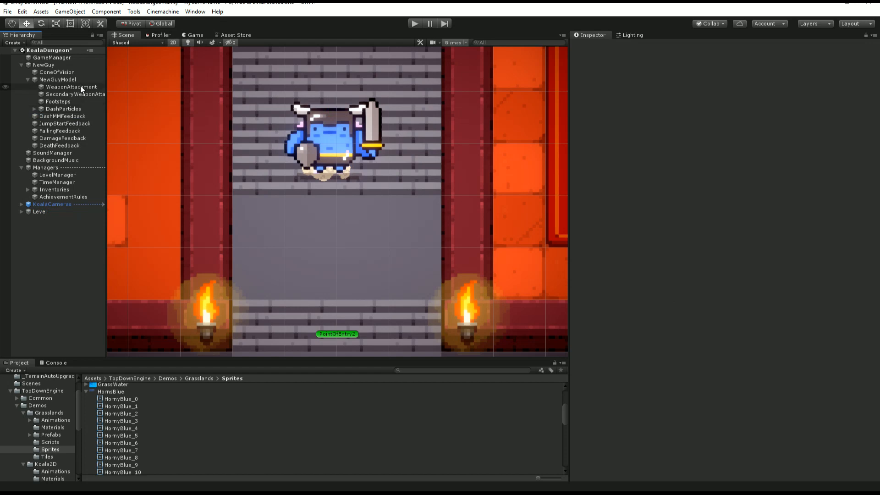
Step: In NewGuy's Character script, set Character Animator to None and bind NewGuyModel as the Character Model
{"action": "left_click", "coordinate": [52, 64]}
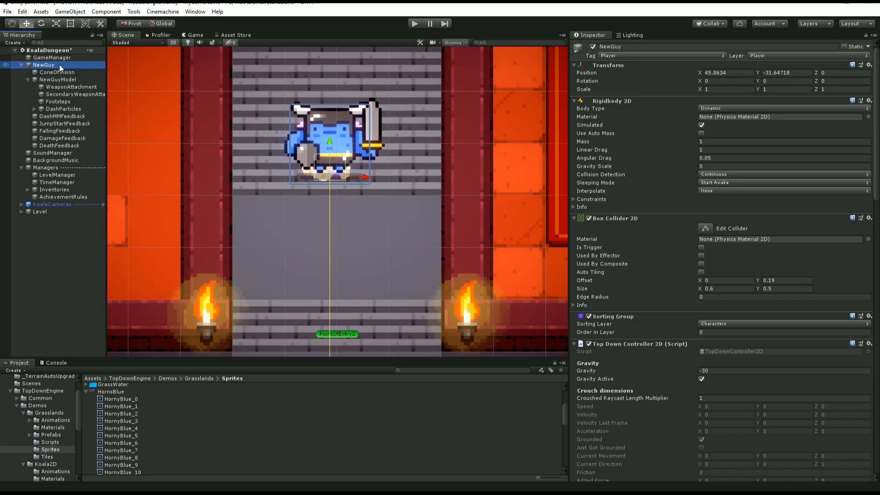
{"action": "left_click", "coordinate": [620, 101]}
{"action": "left_click", "coordinate": [625, 111]}
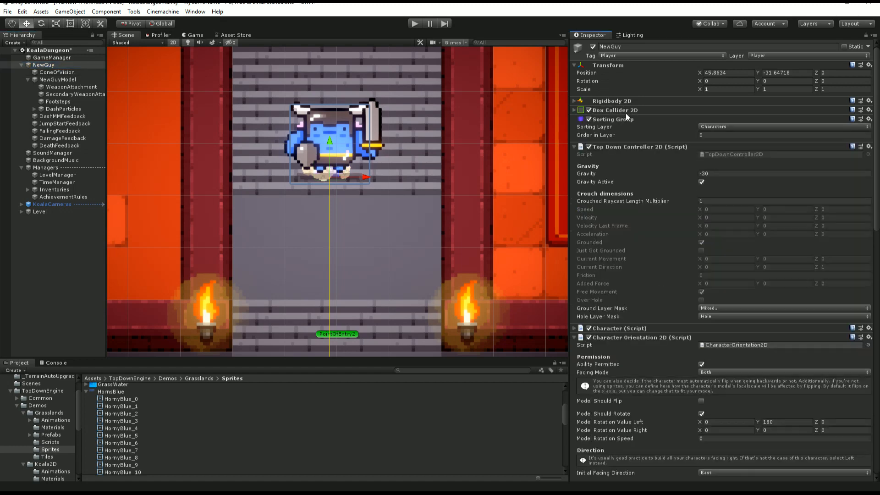
{"action": "left_click", "coordinate": [625, 120]}
{"action": "left_click", "coordinate": [628, 129]}
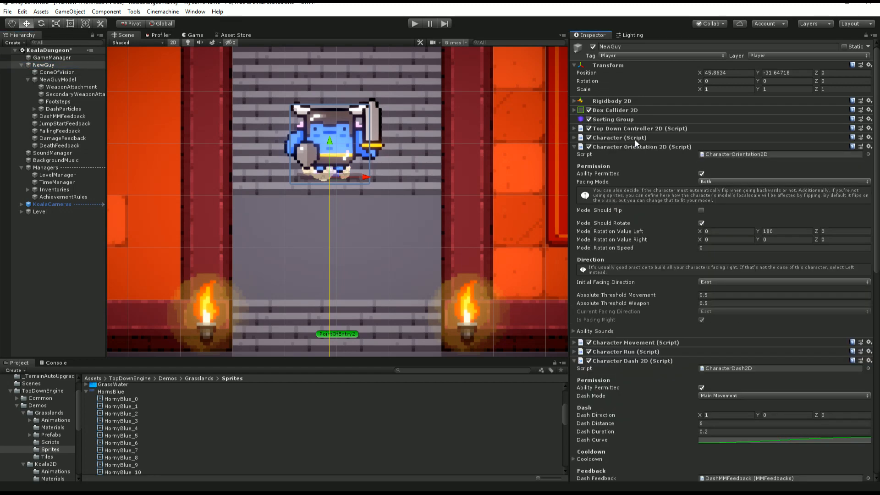
{"action": "left_click", "coordinate": [634, 146]}
{"action": "left_click", "coordinate": [636, 138]}
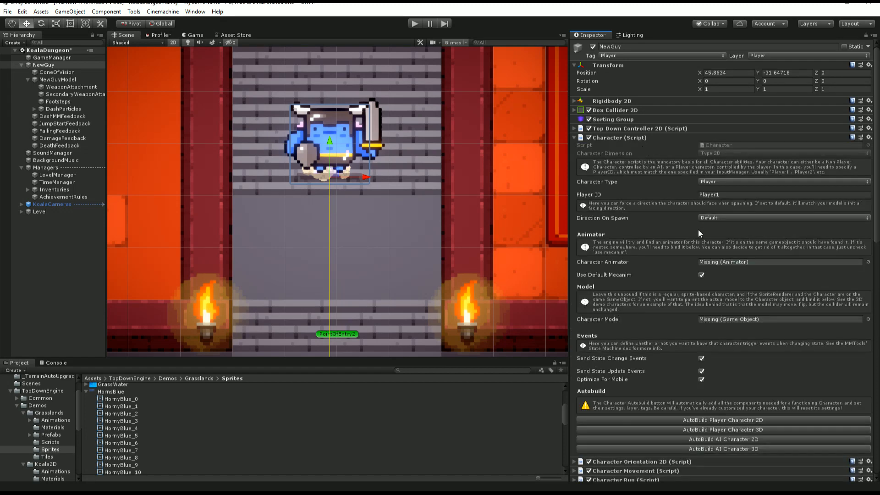
{"action": "left_click", "coordinate": [868, 262]}
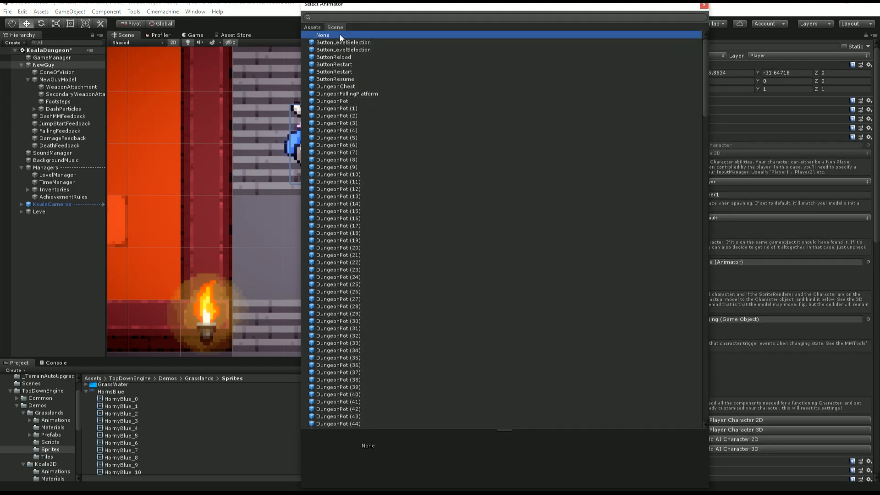
{"action": "double_click", "coordinate": [339, 35]}
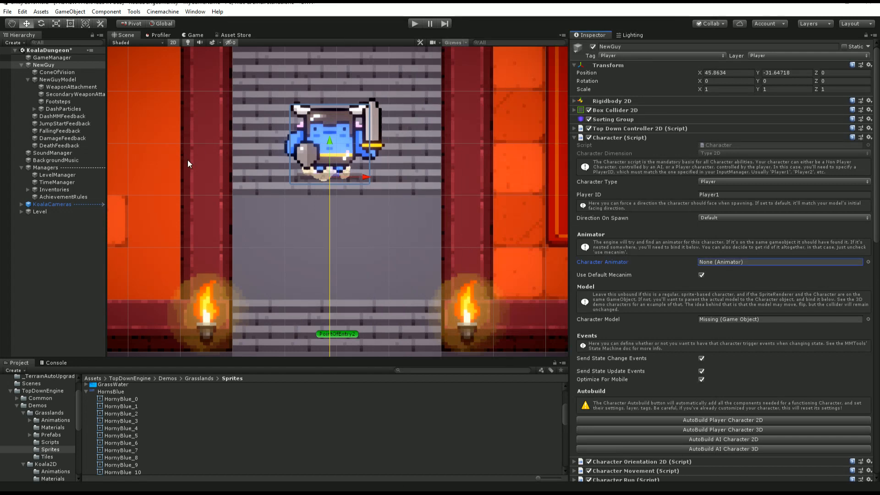
{"action": "left_click_drag", "start_coordinate": [59, 80], "coordinate": [729, 321]}
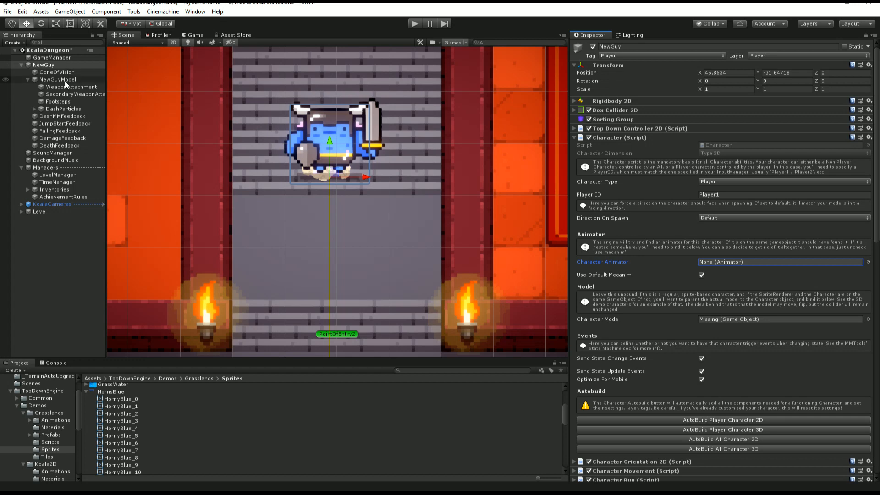
{"action": "left_click_drag", "start_coordinate": [65, 81], "coordinate": [756, 323]}
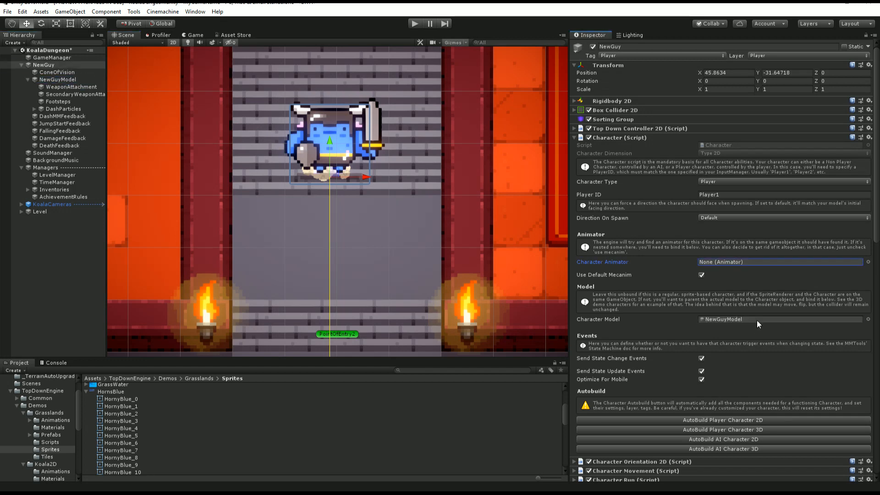
{"action": "left_click", "coordinate": [633, 138]}
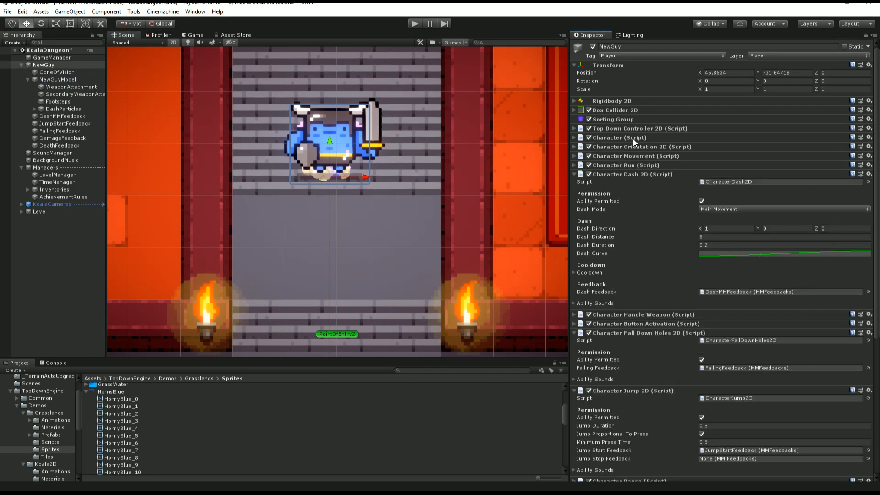
Step: Collapse NewGuy's remaining expanded components and bind NewGuyModel as the Model of its Health script
{"action": "left_click", "coordinate": [656, 149]}
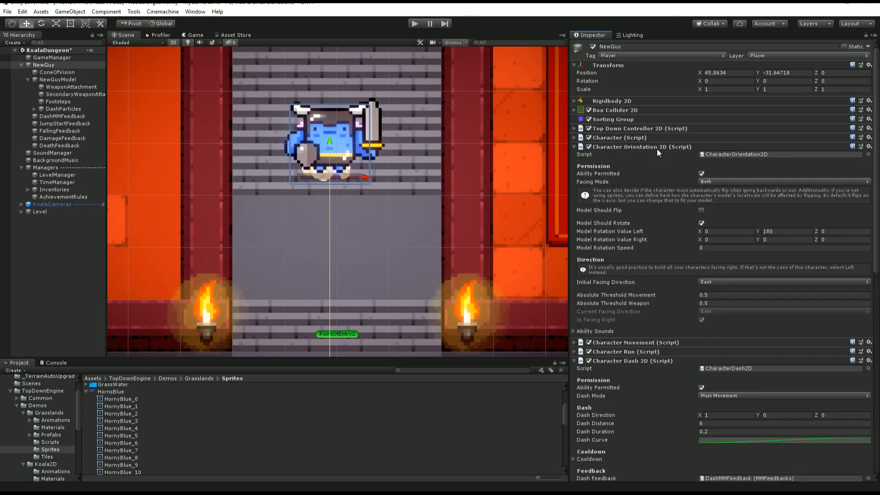
{"action": "left_click", "coordinate": [657, 149]}
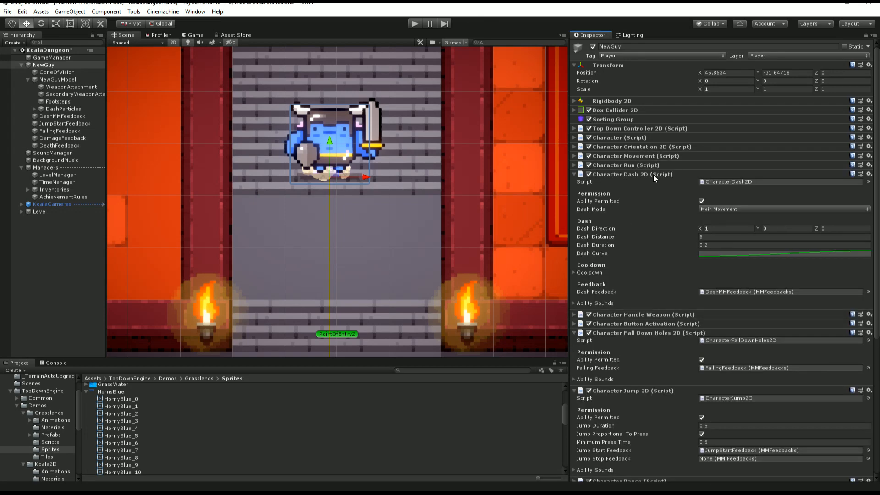
{"action": "left_click", "coordinate": [653, 175]}
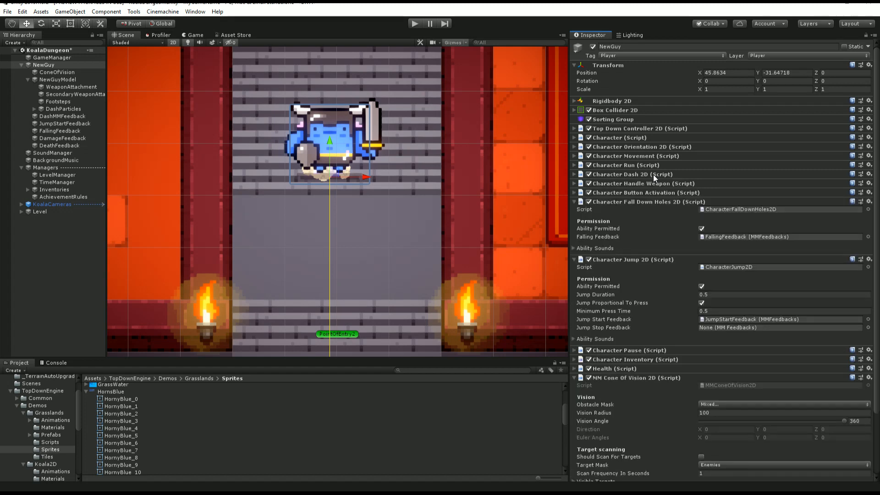
{"action": "left_click", "coordinate": [658, 202]}
{"action": "left_click", "coordinate": [642, 212]}
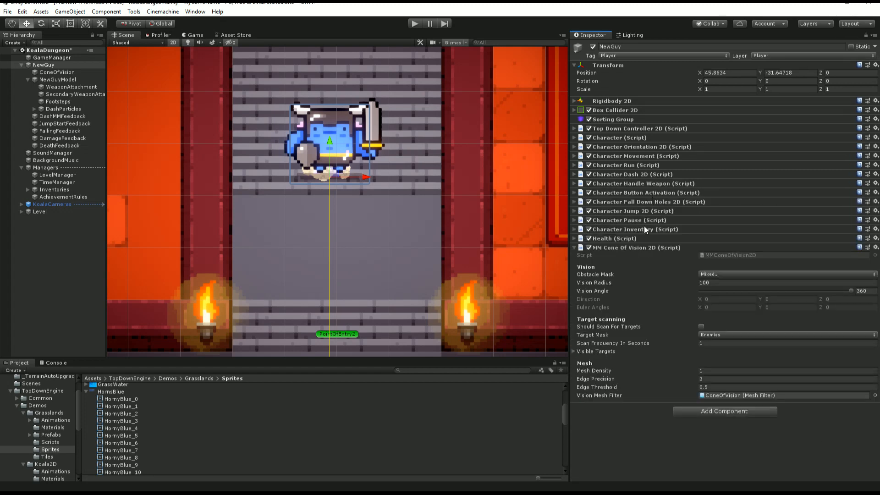
{"action": "left_click", "coordinate": [647, 248]}
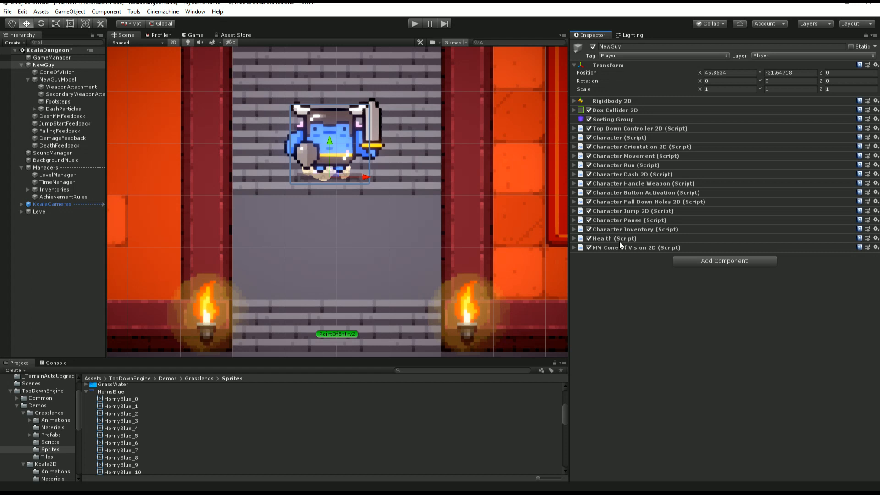
{"action": "left_click", "coordinate": [625, 239]}
{"action": "scroll", "coordinate": [700, 312], "scroll_direction": "down", "scroll_amount": 1}
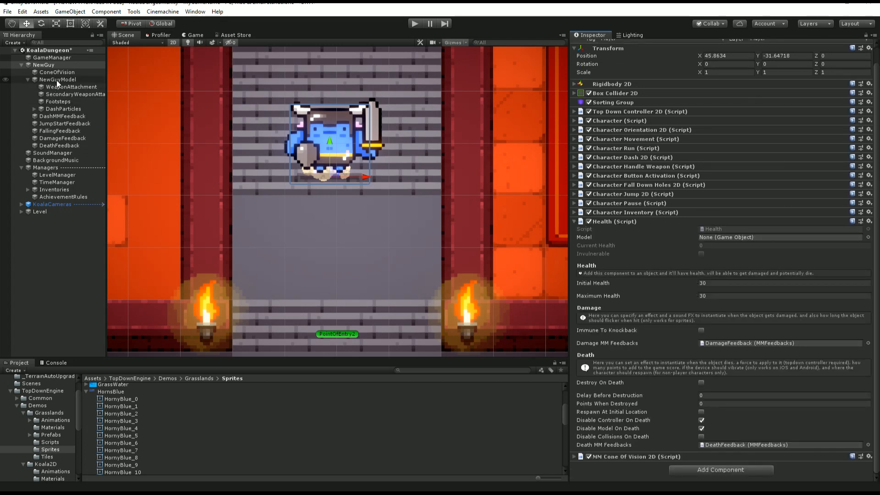
{"action": "mouse_move", "coordinate": [56, 81]}
{"action": "left_mouse_down"}
{"action": "mouse_move", "coordinate": [726, 246]}
{"action": "mouse_move", "coordinate": [746, 238]}
{"action": "left_mouse_up"}
{"action": "left_click", "coordinate": [626, 222]}
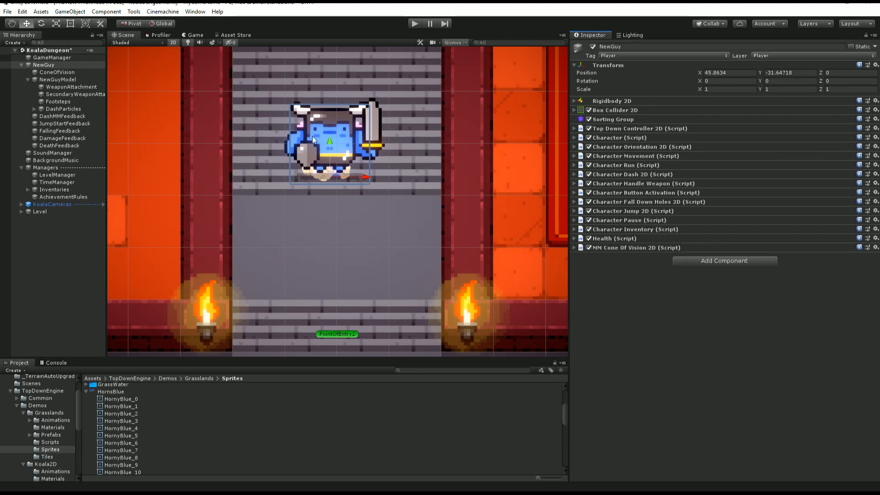
Step: Save NewGuy as a prefab in the Koala2D folder and delete its instance from the scene
{"action": "left_click", "coordinate": [53, 65]}
{"action": "key", "text": "f"}
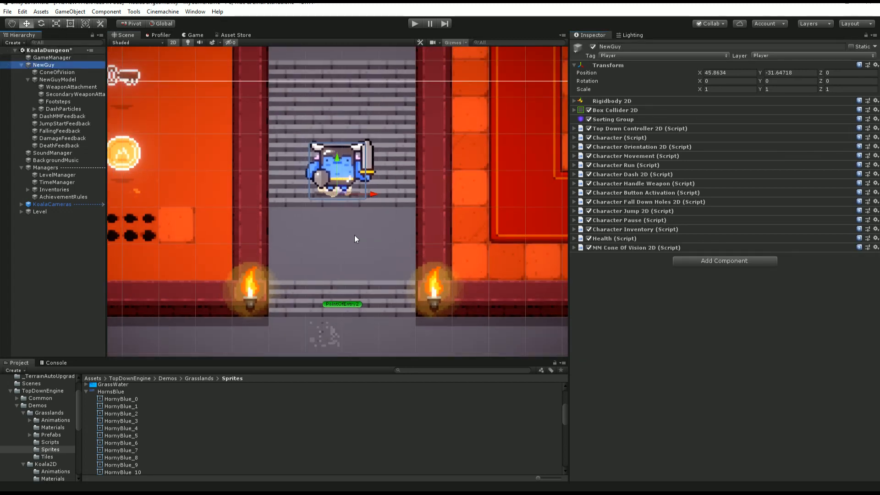
{"action": "middle_click_drag", "start_coordinate": [354, 235], "coordinate": [350, 269]}
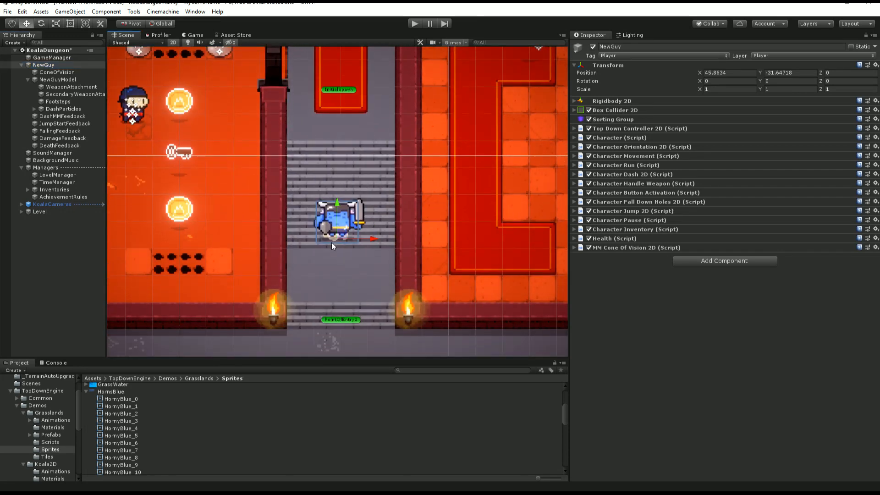
{"action": "left_click", "coordinate": [86, 392]}
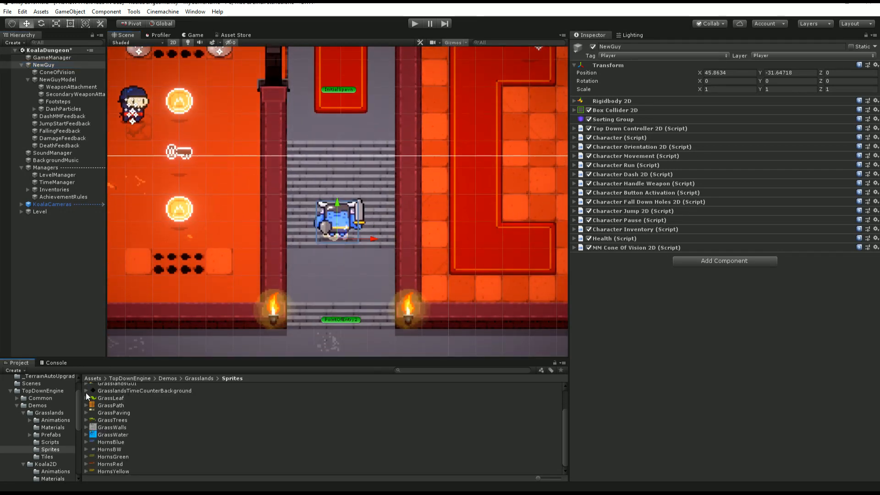
{"action": "left_click", "coordinate": [49, 465]}
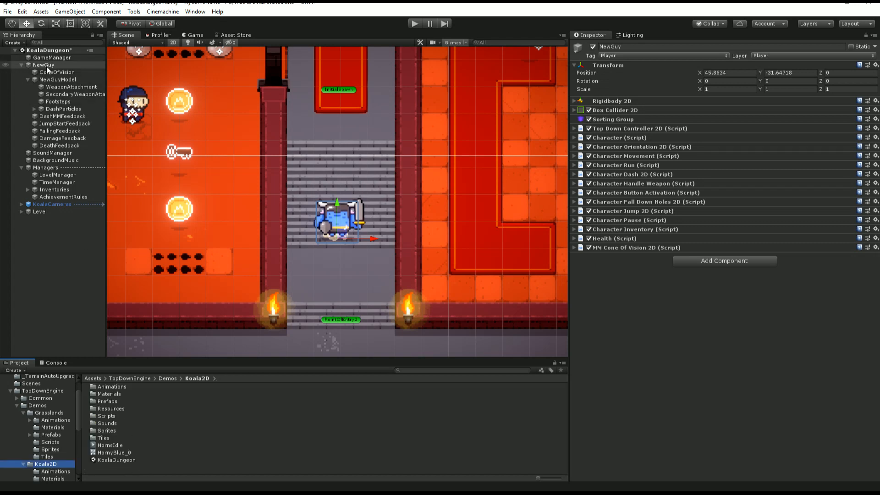
{"action": "left_click_drag", "start_coordinate": [47, 64], "coordinate": [178, 468]}
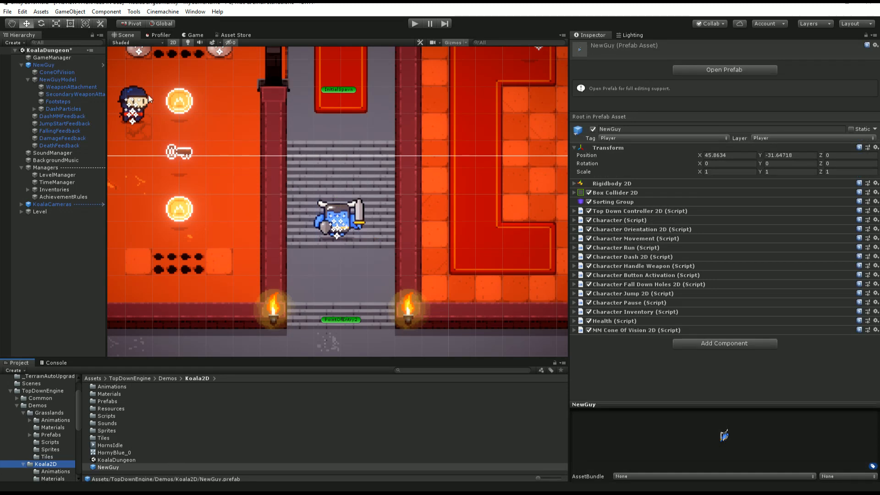
{"action": "left_click", "coordinate": [40, 65]}
{"action": "key", "text": "Delete"}
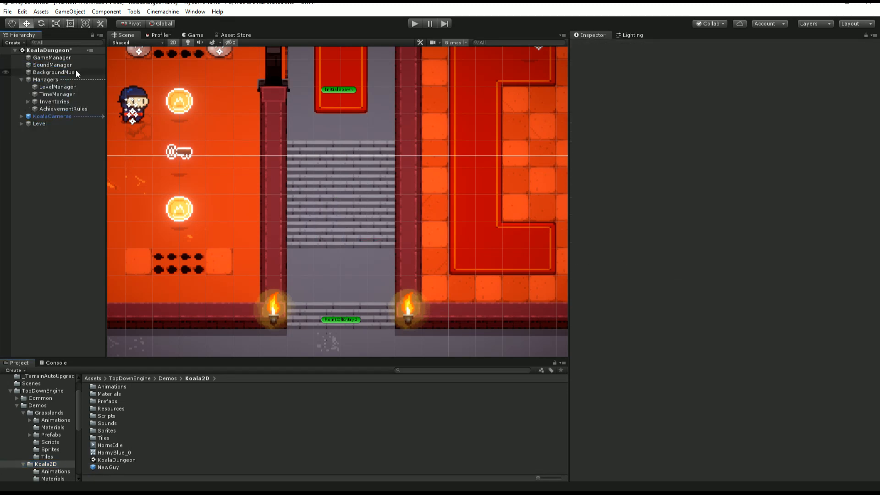
Step: Replace Koala with the NewGuy prefab as Element 0 of the LevelManager's Player Prefabs
{"action": "left_click", "coordinate": [62, 122]}
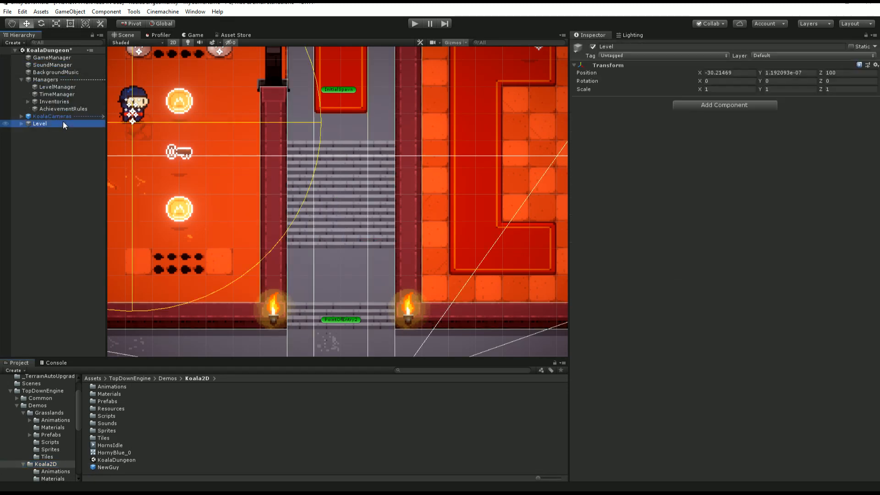
{"action": "left_click", "coordinate": [58, 86]}
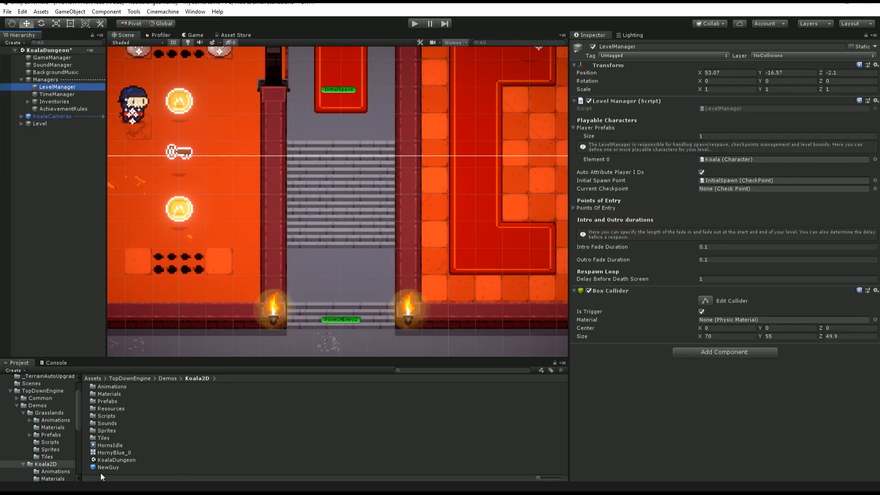
{"action": "left_click_drag", "start_coordinate": [108, 467], "coordinate": [716, 158]}
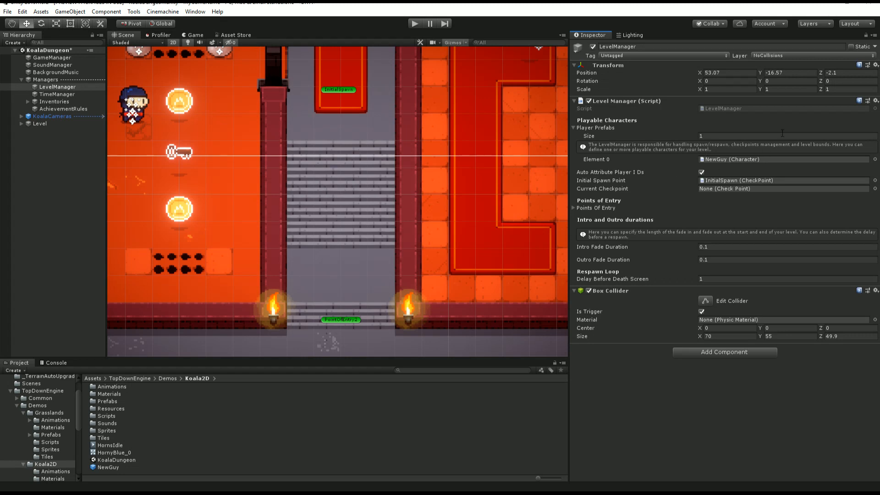
Step: Run the scene and walk NewGuy in all four directions around the initial spawn point to test its movement
{"action": "middle_click_drag", "start_coordinate": [442, 98], "coordinate": [466, 223]}
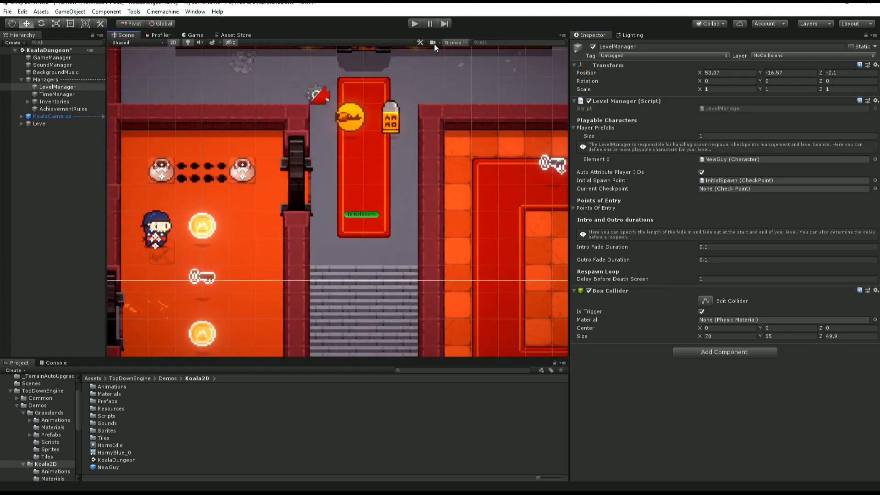
{"action": "left_click", "coordinate": [415, 24]}
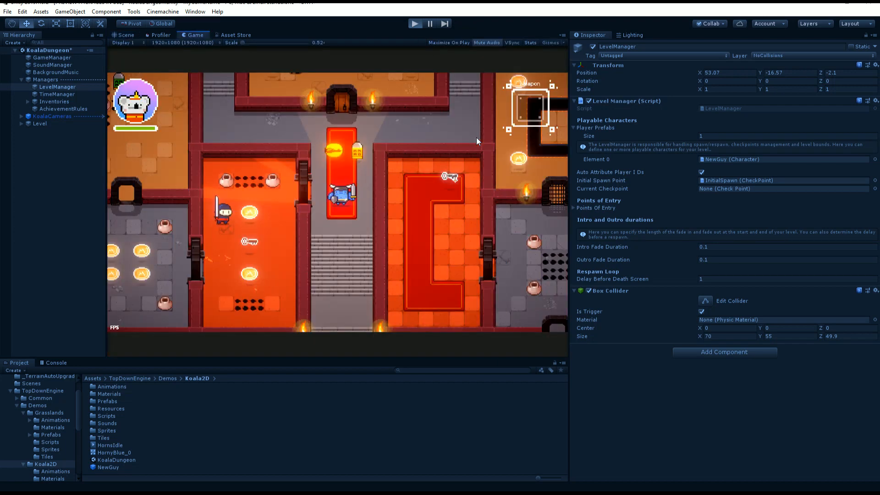
{"action": "key", "text": "Down"}
{"action": "key", "text": "Left"}
{"action": "key", "text": "Right"}
{"action": "key", "text": "Up"}
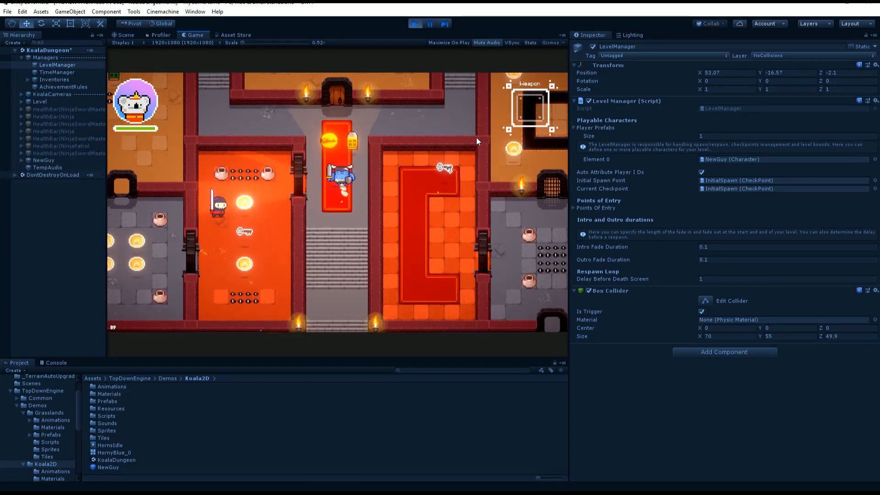
{"action": "key", "text": "Left"}
{"action": "key", "text": "Down"}
{"action": "key", "text": "Left"}
{"action": "key", "text": "Right"}
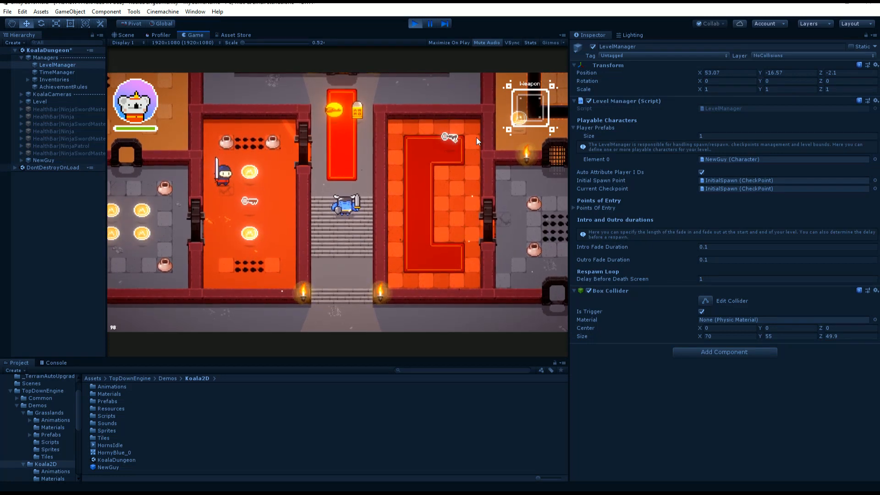
{"action": "key", "text": "Up"}
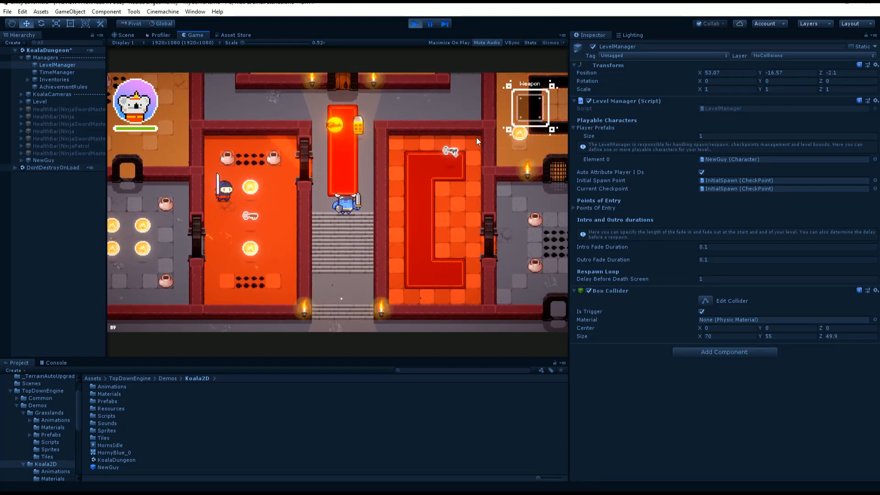
Step: Pick up the weapon and ammo near the spawn point and fire in several directions to test NewGuy's shooting
{"action": "key", "text": "w"}
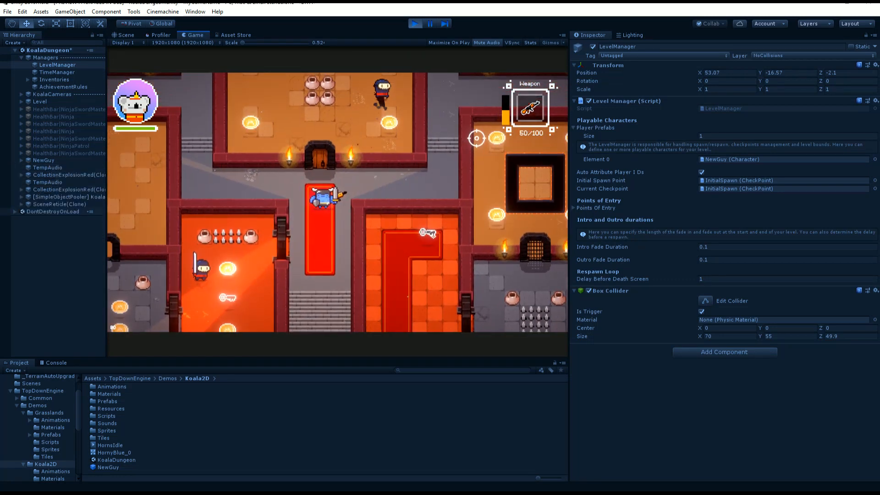
{"action": "key", "text": "s"}
{"action": "left_click", "coordinate": [212, 153]}
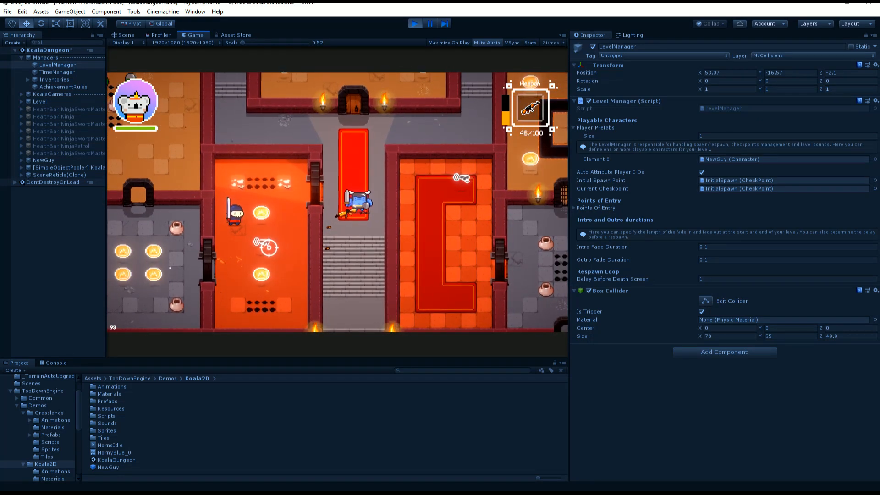
{"action": "left_click", "coordinate": [304, 284]}
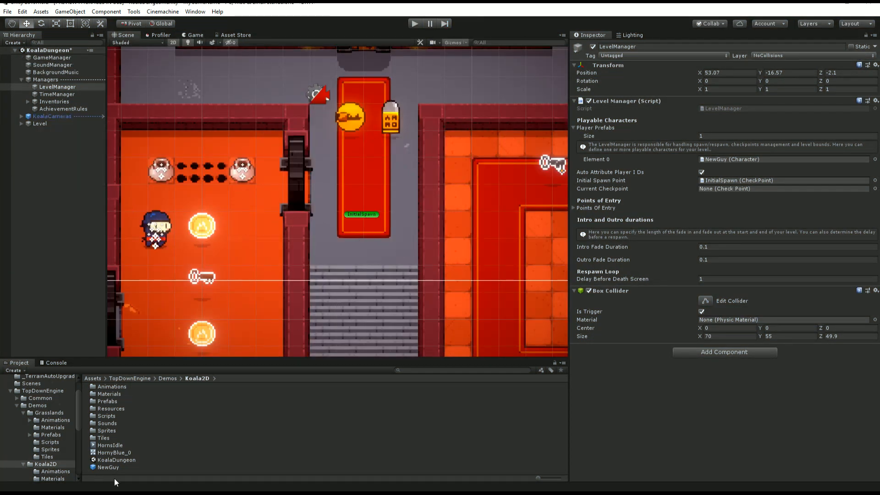
Step: Remove the Character Jump 2D component from the NewGuy prefab
{"action": "left_click", "coordinate": [110, 467]}
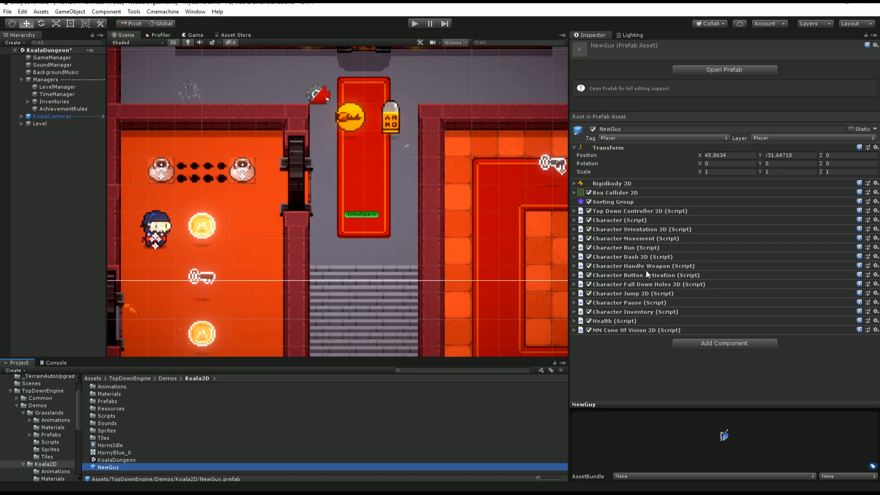
{"action": "right_click", "coordinate": [639, 291]}
{"action": "left_click", "coordinate": [678, 309]}
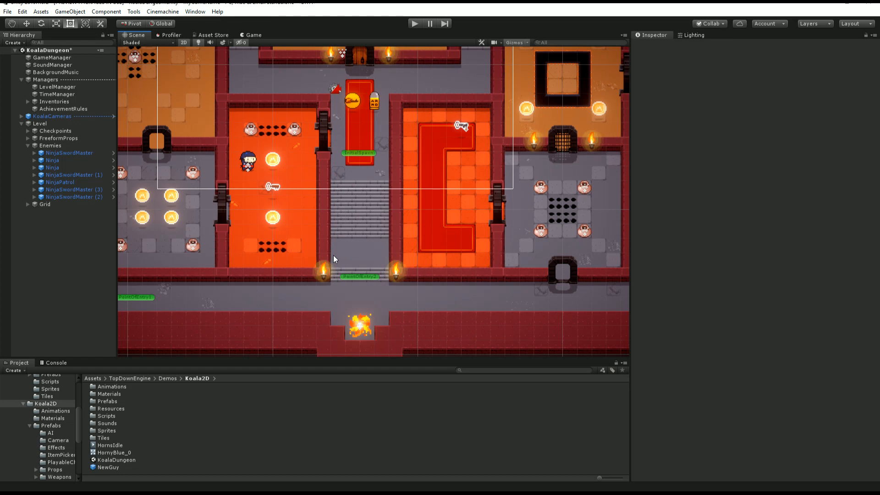
Step: Collapse the Level and Managers groups and add the KoalaGUI_CircleFront sprite from Sprites/UI to the scene
{"action": "left_click", "coordinate": [21, 124]}
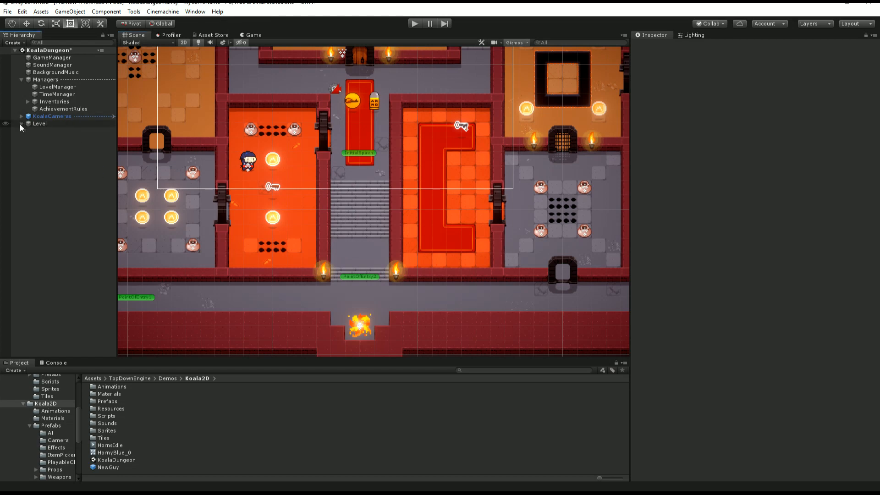
{"action": "left_click", "coordinate": [22, 80]}
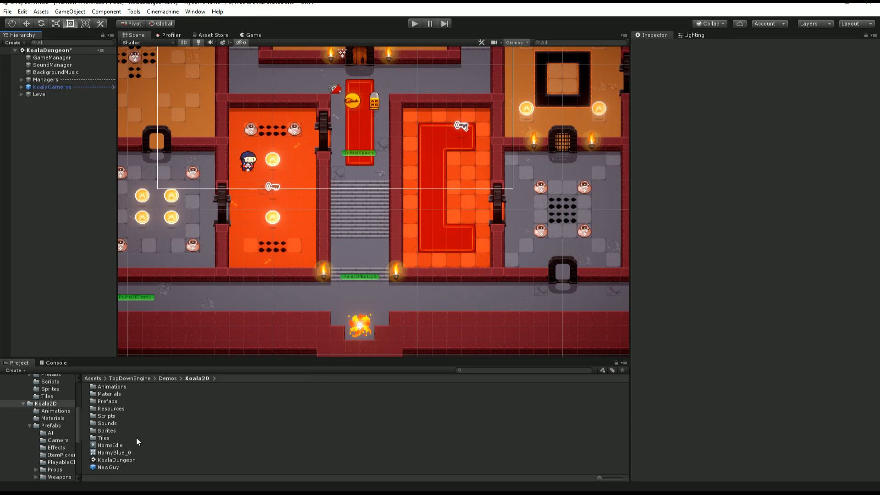
{"action": "double_click", "coordinate": [113, 429]}
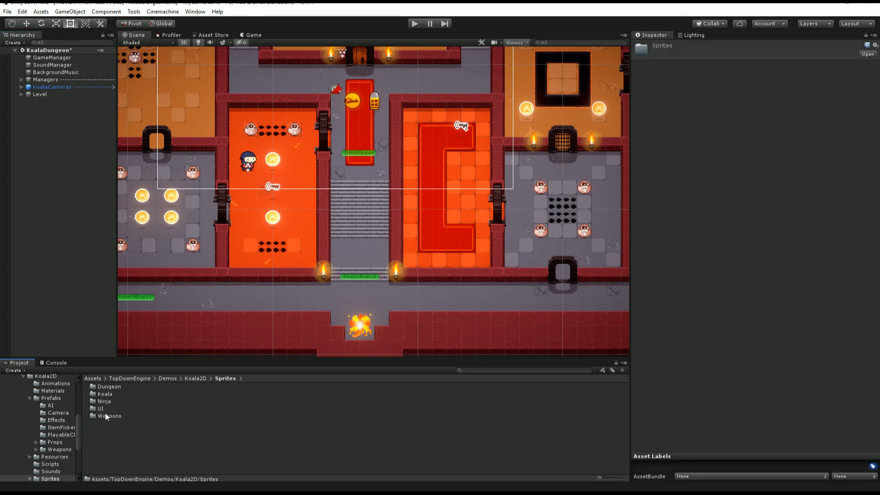
{"action": "double_click", "coordinate": [106, 407]}
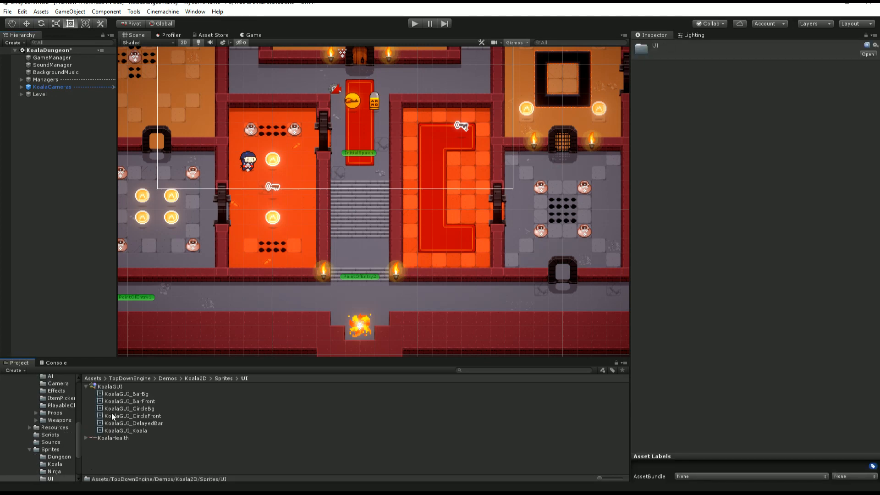
{"action": "left_click", "coordinate": [114, 410]}
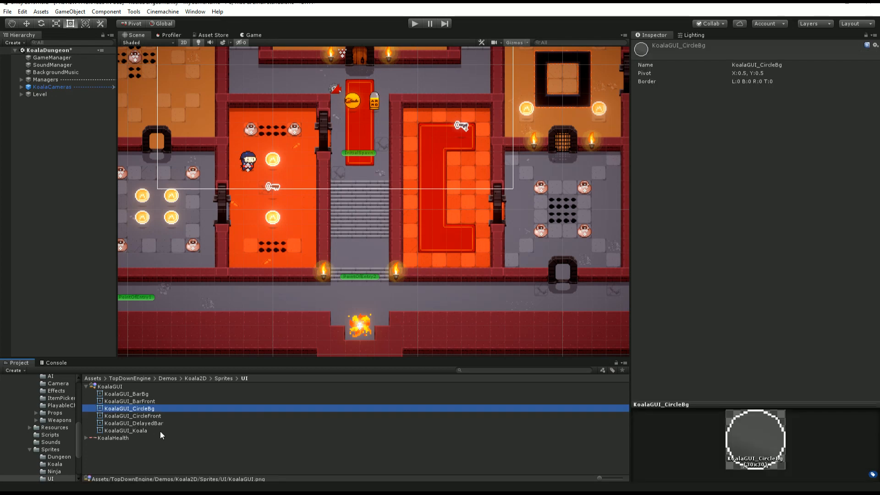
{"action": "key", "text": "Down"}
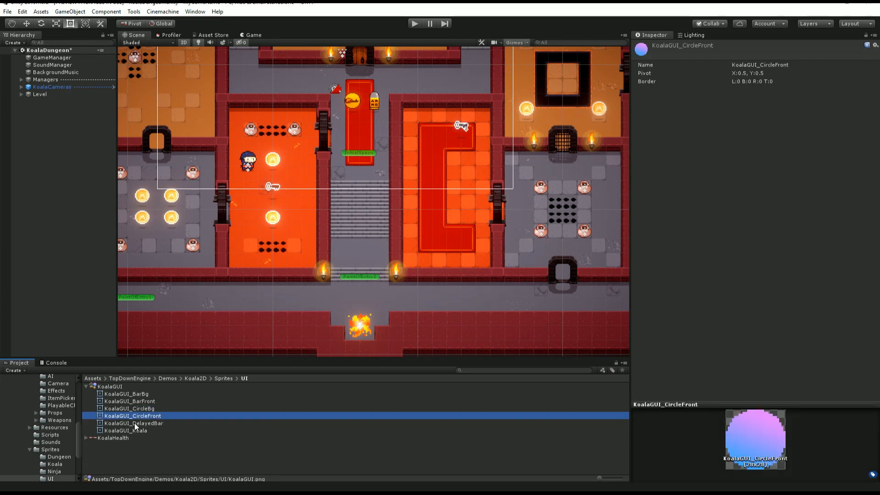
{"action": "left_click_drag", "start_coordinate": [137, 416], "coordinate": [48, 240]}
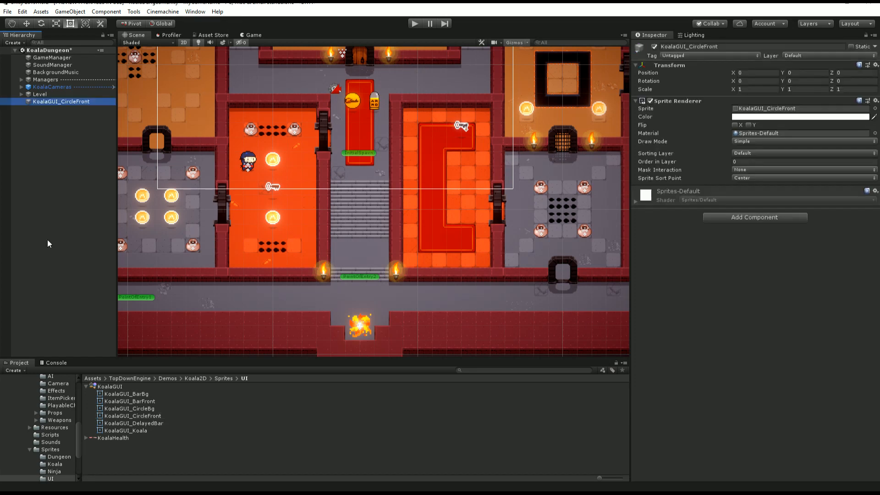
Step: Move the KoalaGUI_CircleFront sprite onto the central stairs south of the initial spawn point, at about X 45.8, Y -30.9
{"action": "left_click", "coordinate": [73, 103]}
{"action": "scroll", "coordinate": [293, 227], "scroll_direction": "down", "scroll_amount": 15}
{"action": "scroll", "coordinate": [293, 228], "scroll_direction": "up", "scroll_amount": 3}
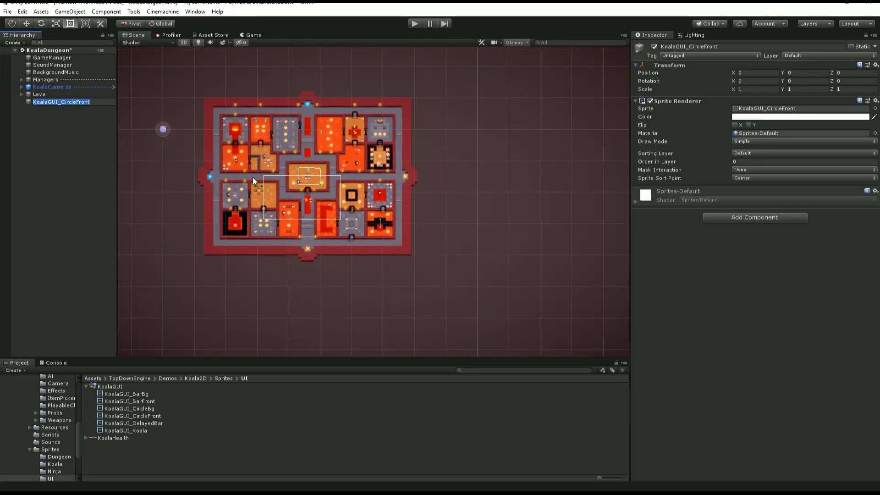
{"action": "left_click", "coordinate": [26, 24]}
{"action": "left_click_drag", "start_coordinate": [165, 127], "coordinate": [312, 224]}
{"action": "scroll", "coordinate": [298, 231], "scroll_direction": "up", "scroll_amount": 5}
{"action": "scroll", "coordinate": [284, 220], "scroll_direction": "up", "scroll_amount": 5}
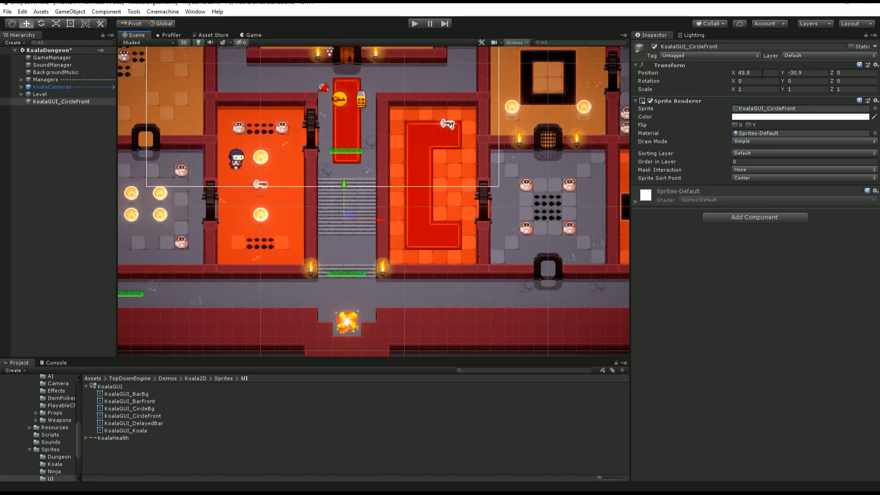
Step: Set the circle sprite's Sorting Layer to Characters and move it just below the red carpet, at about X 46.02, Y -28.57
{"action": "left_click", "coordinate": [741, 152]}
{"action": "left_click", "coordinate": [763, 206]}
{"action": "scroll", "coordinate": [344, 255], "scroll_direction": "up", "scroll_amount": 2}
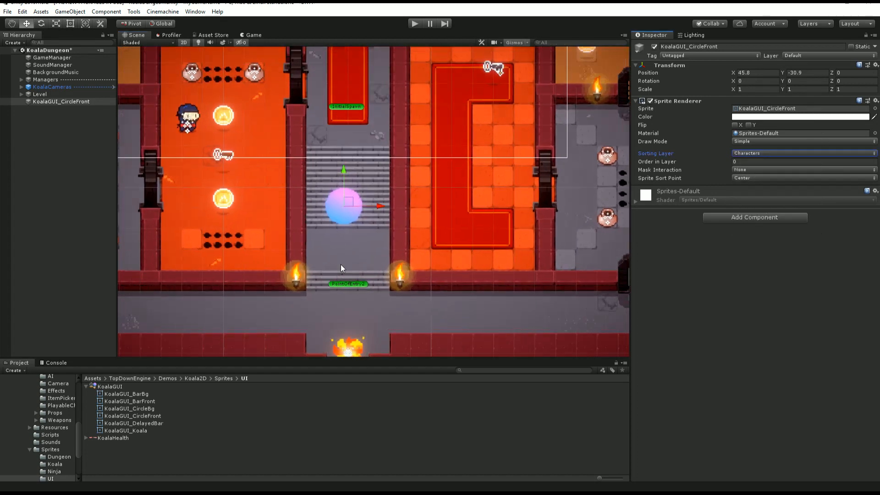
{"action": "scroll", "coordinate": [340, 265], "scroll_direction": "up", "scroll_amount": 4}
{"action": "middle_click_drag", "start_coordinate": [357, 210], "coordinate": [342, 320]}
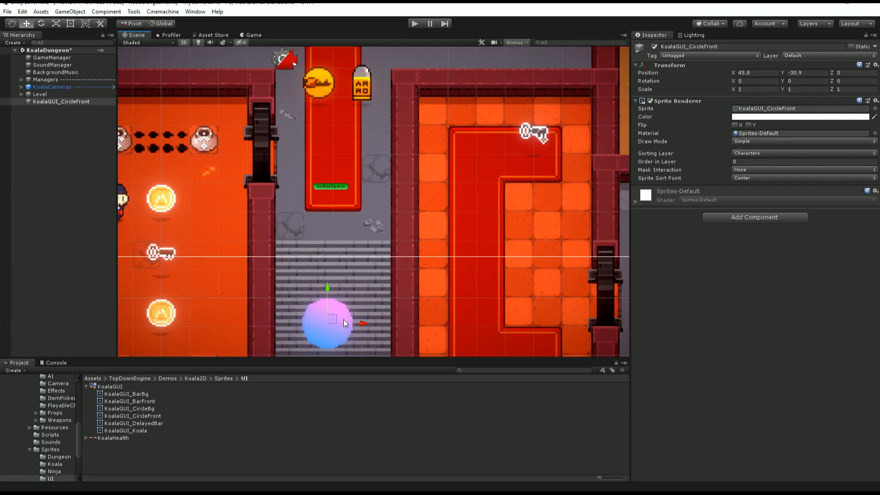
{"action": "left_click_drag", "start_coordinate": [332, 319], "coordinate": [341, 254]}
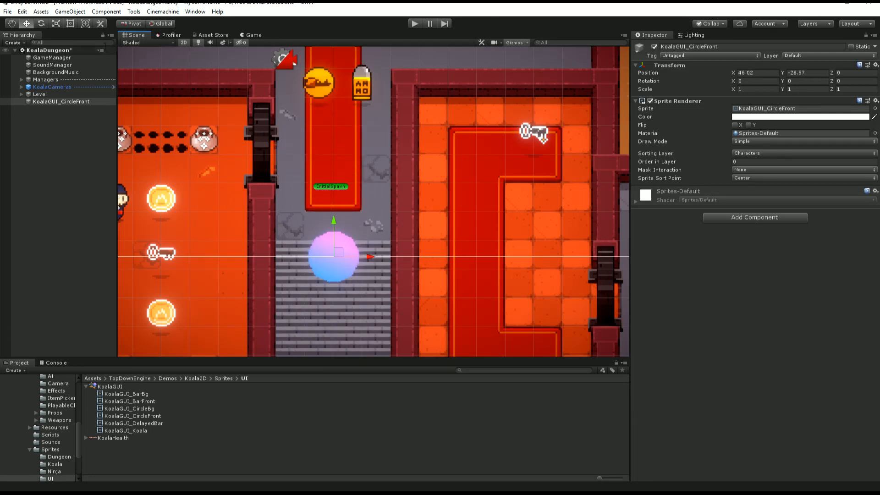
Step: Create an empty game object and name it MisterCircle
{"action": "left_click", "coordinate": [77, 12]}
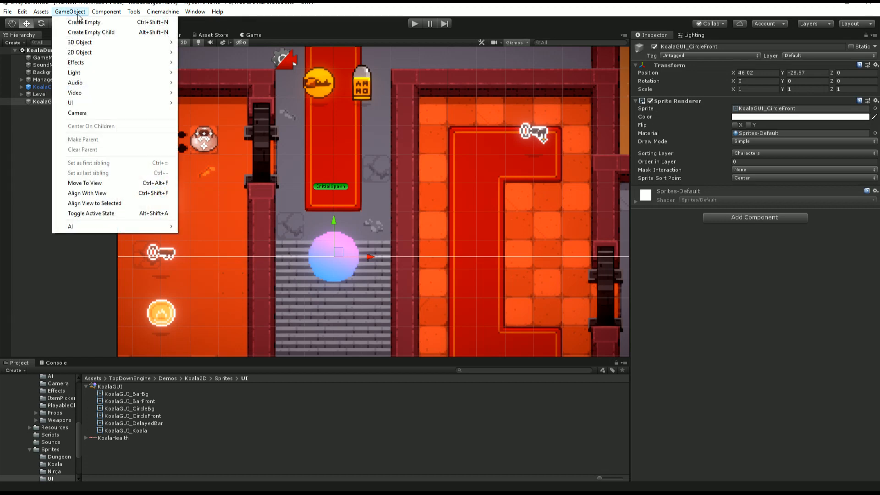
{"action": "left_click", "coordinate": [91, 21]}
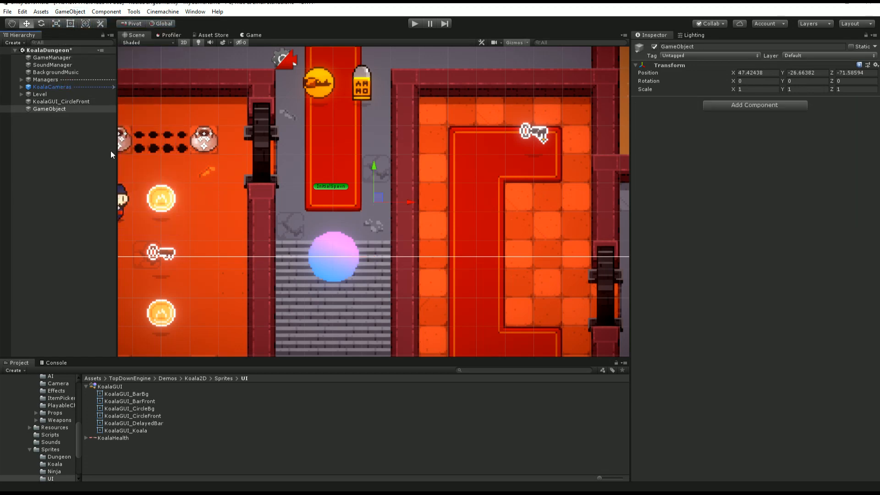
{"action": "left_click", "coordinate": [61, 109]}
{"action": "key", "text": "F2"}
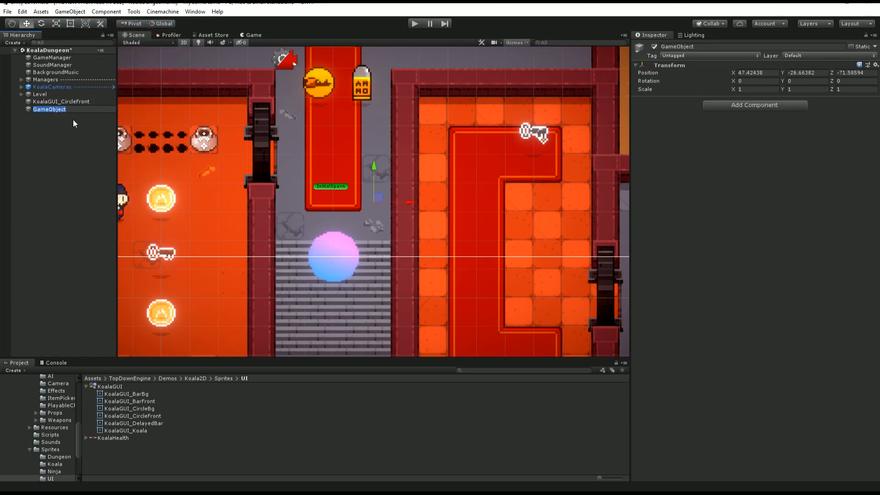
{"action": "type", "text": "MisterCircle"}
{"action": "key", "text": "Return"}
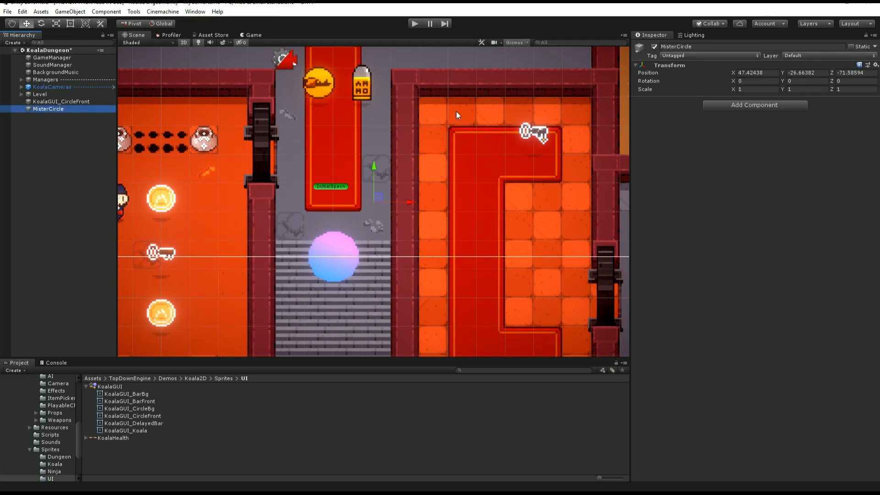
Step: Set both the Tag and the Layer of MisterCircle to Player
{"action": "left_click", "coordinate": [683, 56]}
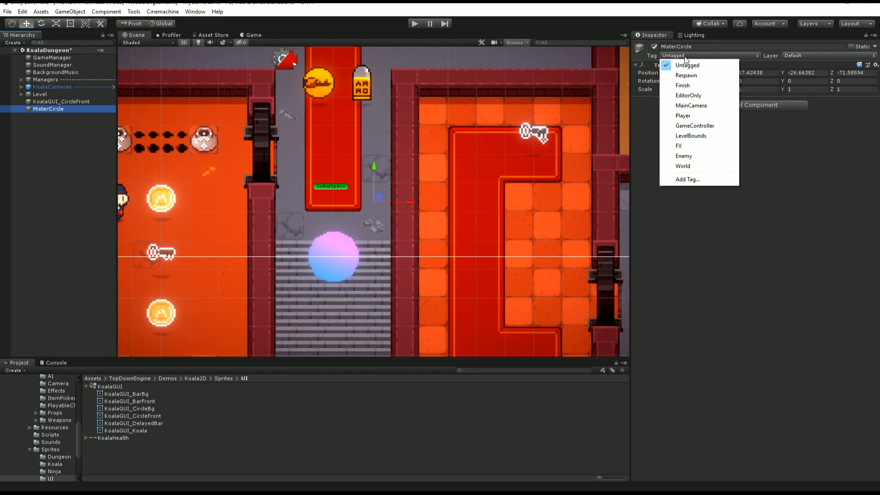
{"action": "left_click", "coordinate": [682, 116]}
{"action": "left_click", "coordinate": [809, 55]}
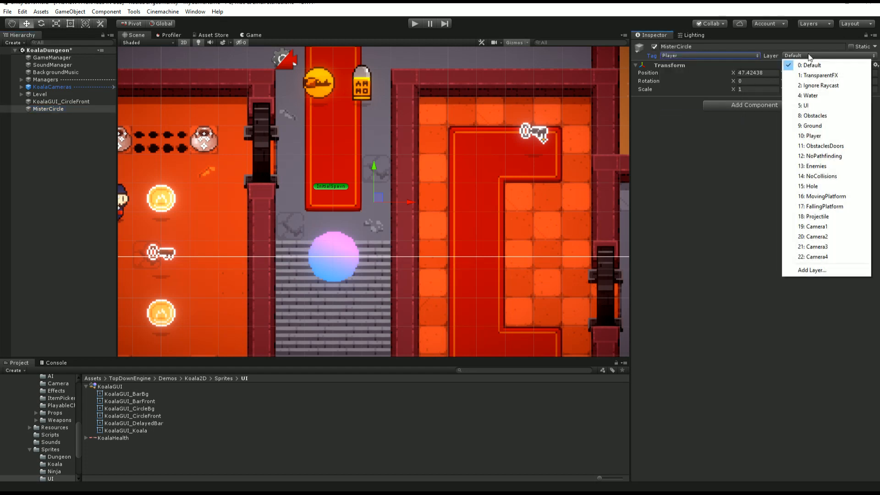
{"action": "left_click", "coordinate": [820, 135]}
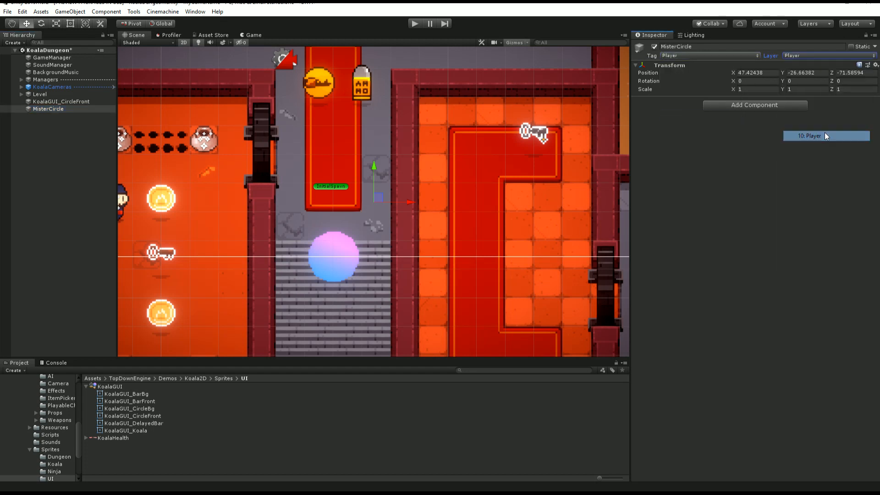
Step: Add a Rigidbody 2D component to MisterCircle, paste the copied component values into it, check its Collision Detection options and collapse it
{"action": "left_click", "coordinate": [743, 106]}
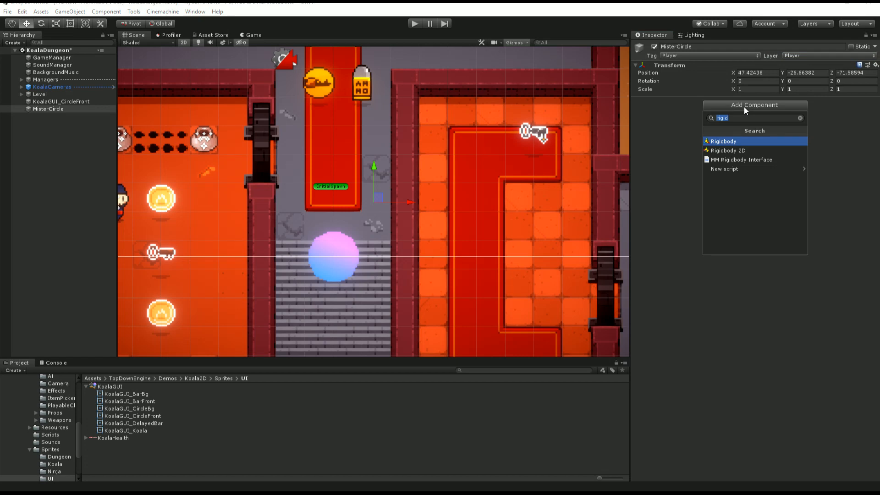
{"action": "key", "text": "Down"}
{"action": "key", "text": "Return"}
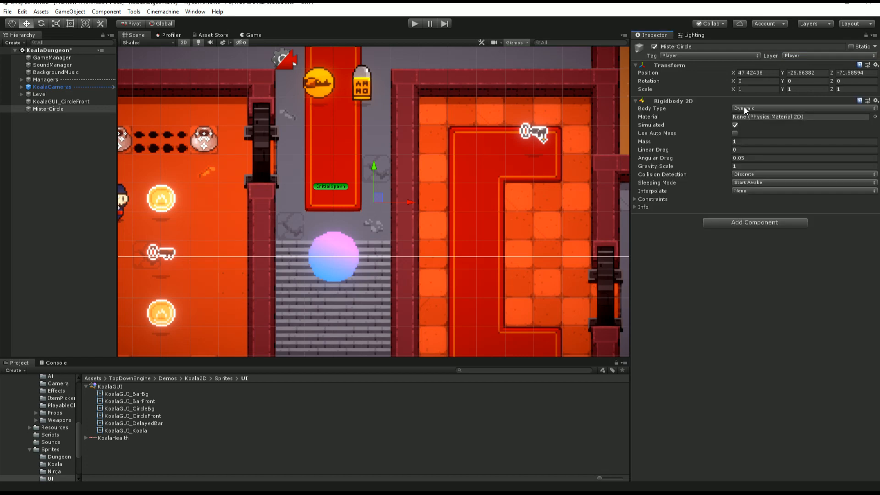
{"action": "right_click", "coordinate": [671, 104]}
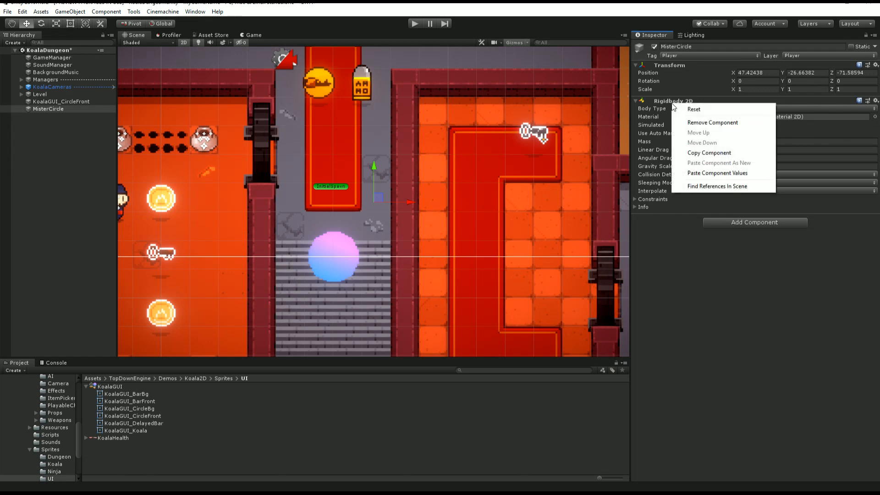
{"action": "left_click", "coordinate": [725, 174]}
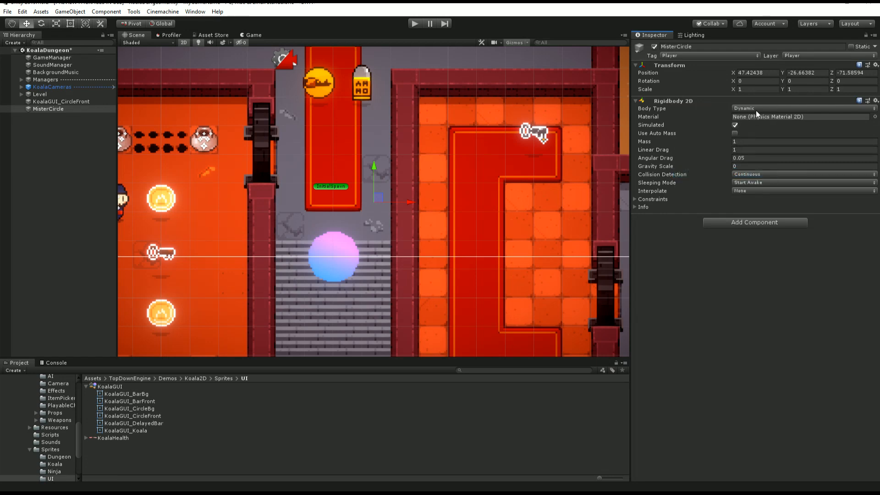
{"action": "left_click", "coordinate": [757, 176]}
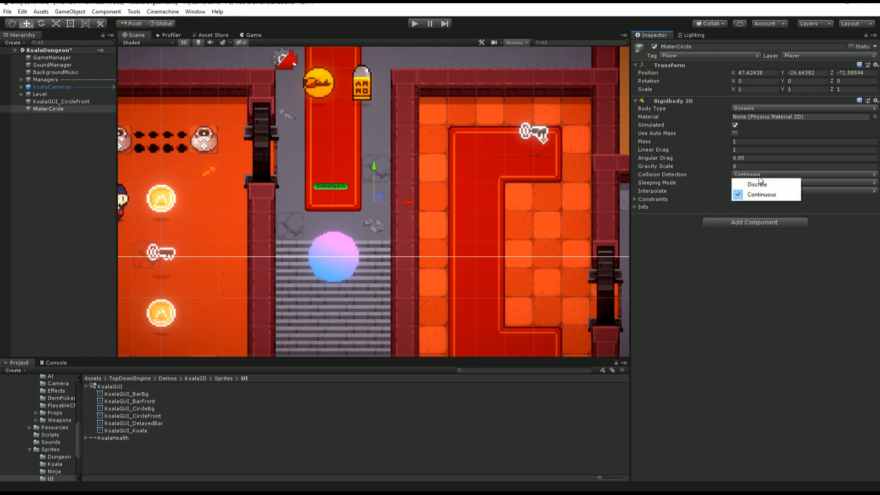
{"action": "left_click", "coordinate": [757, 177]}
{"action": "left_click", "coordinate": [703, 349]}
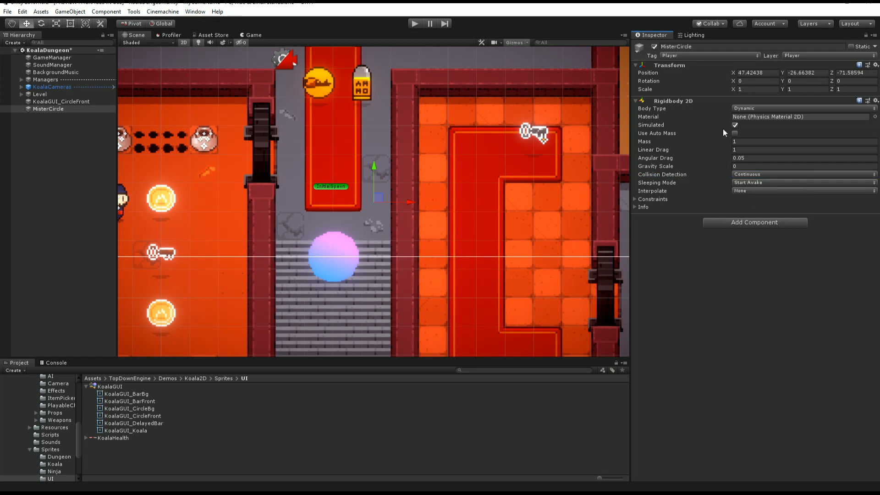
{"action": "left_click", "coordinate": [681, 102]}
Step: Add a Top Down Controller 2D component to MisterCircle
{"action": "left_click", "coordinate": [734, 116]}
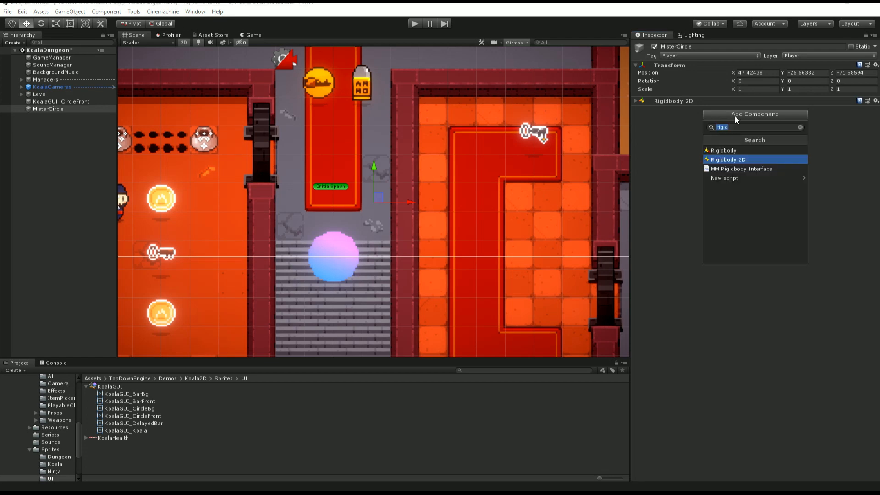
{"action": "type", "text": "topdown"}
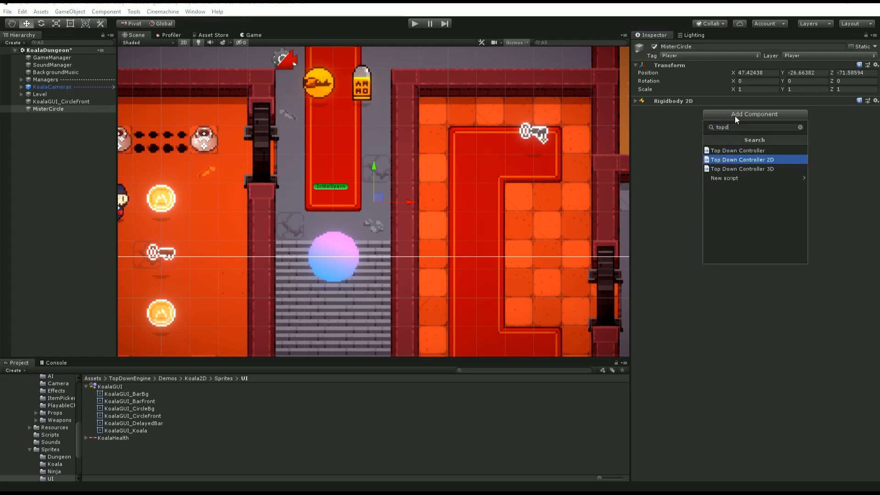
{"action": "key", "text": "Return"}
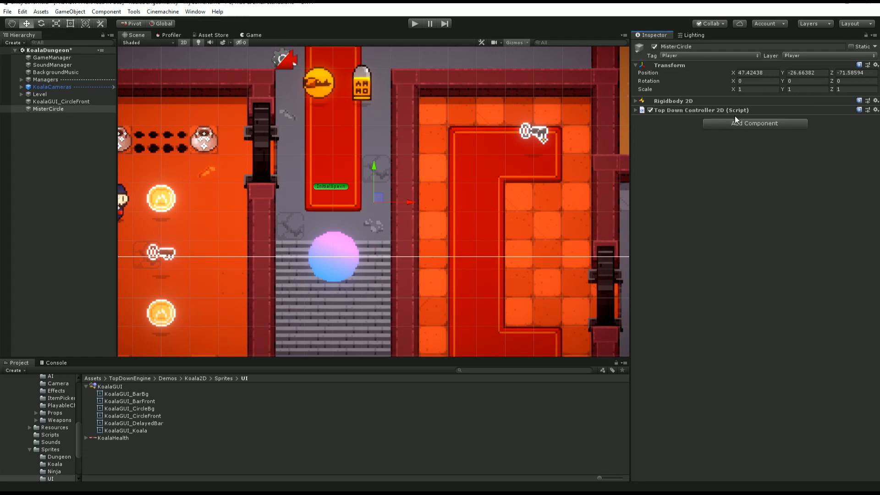
Step: Set the Top Down Controller 2D's Ground Layer Mask to Ground and its Hole Layer Mask to Hole
{"action": "left_click", "coordinate": [704, 111]}
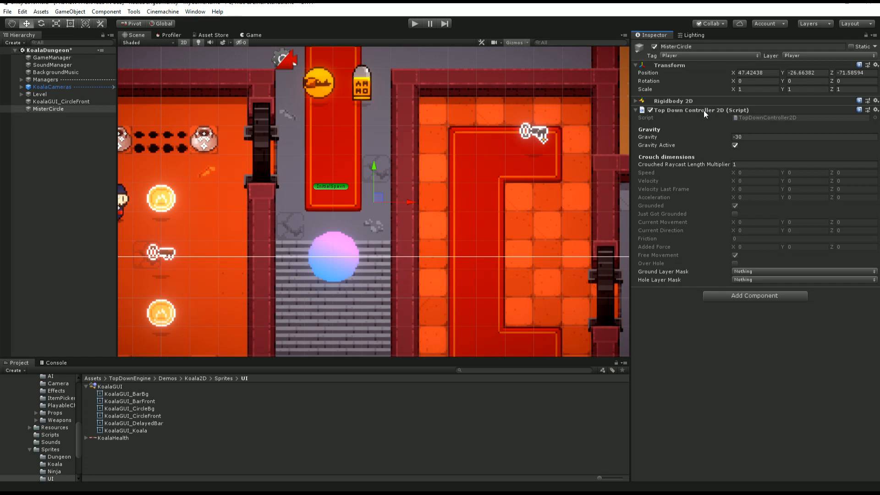
{"action": "left_click", "coordinate": [749, 272]}
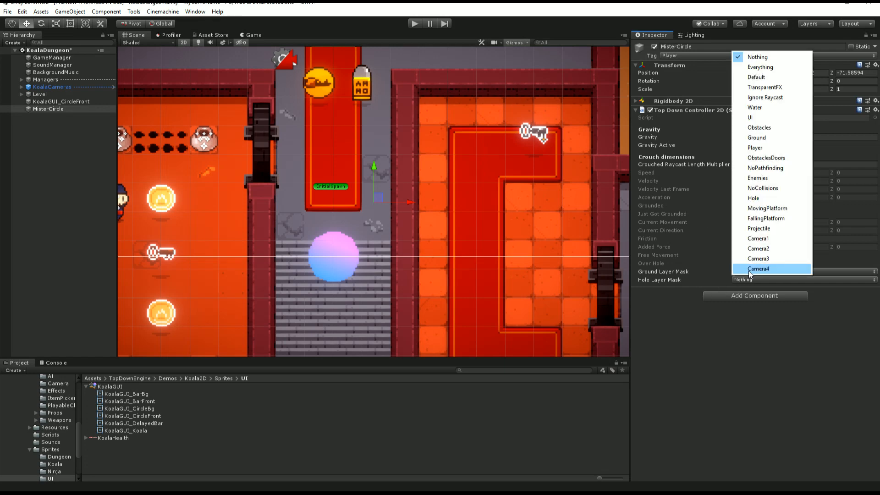
{"action": "left_click", "coordinate": [758, 137]}
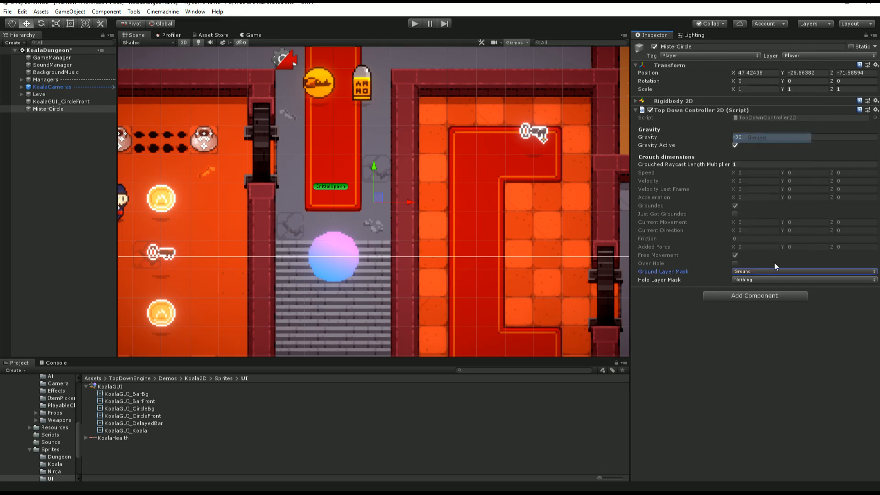
{"action": "left_click", "coordinate": [748, 280]}
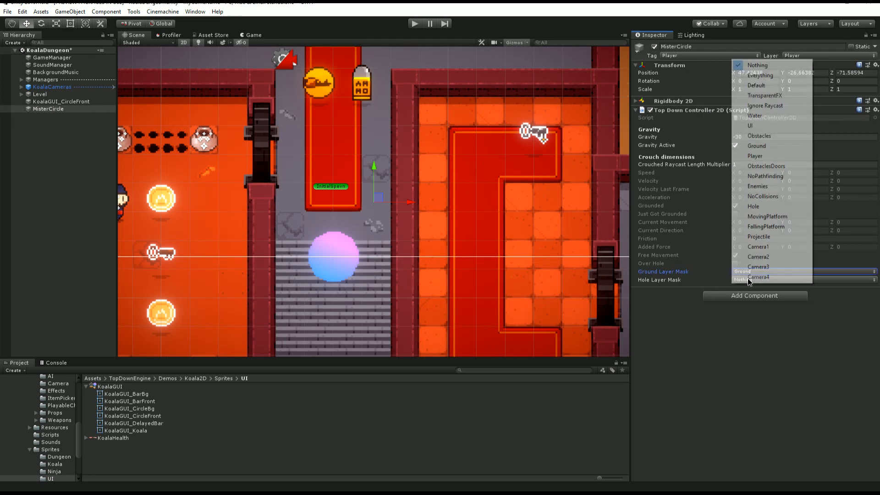
{"action": "left_click", "coordinate": [753, 206]}
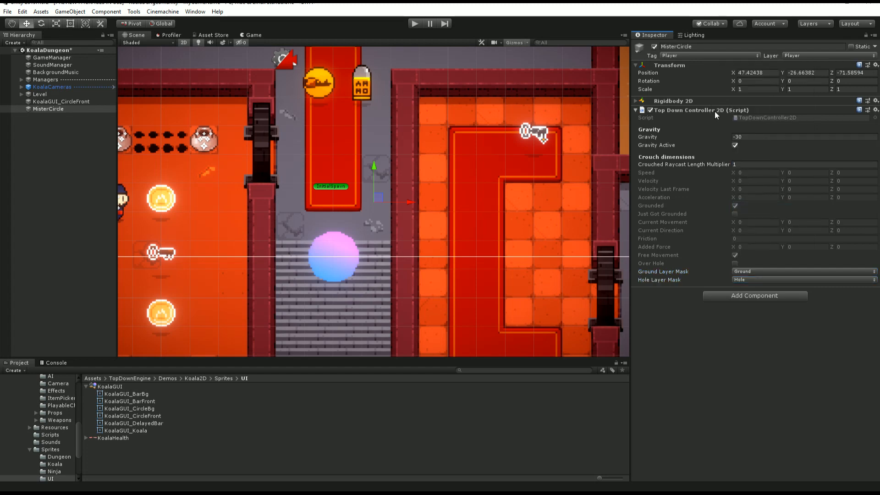
{"action": "left_click", "coordinate": [714, 110]}
Step: Add a Box Collider 2D to MisterCircle and move the object to about X 46.11, Y -27.02, just above the circle sprite
{"action": "left_click", "coordinate": [740, 123]}
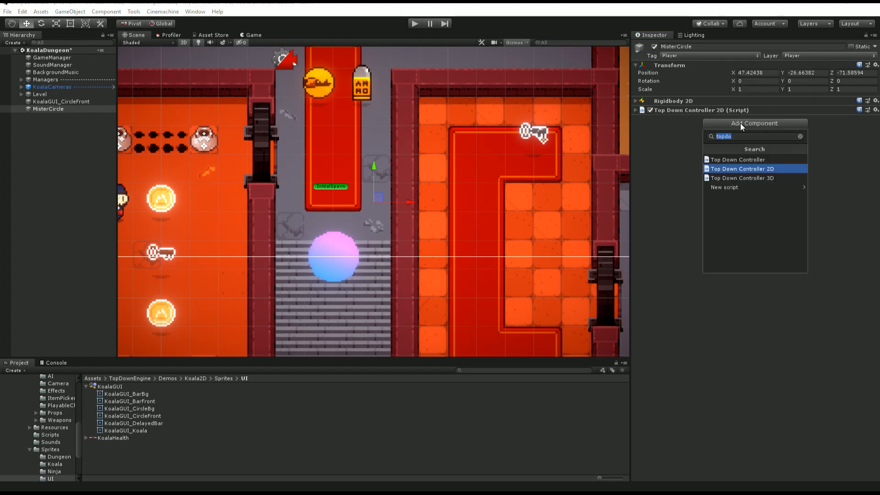
{"action": "type", "text": "boxc"}
{"action": "key", "text": "Return"}
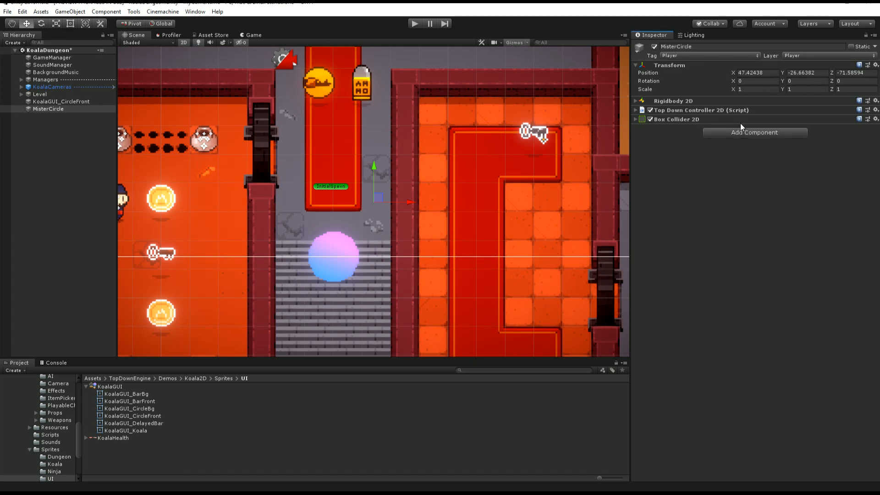
{"action": "left_click", "coordinate": [688, 119]}
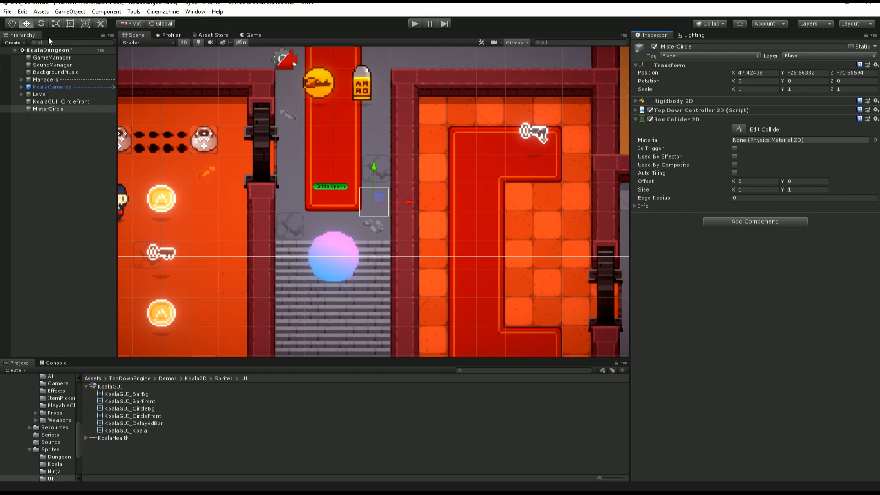
{"action": "left_click_drag", "start_coordinate": [377, 198], "coordinate": [340, 208]}
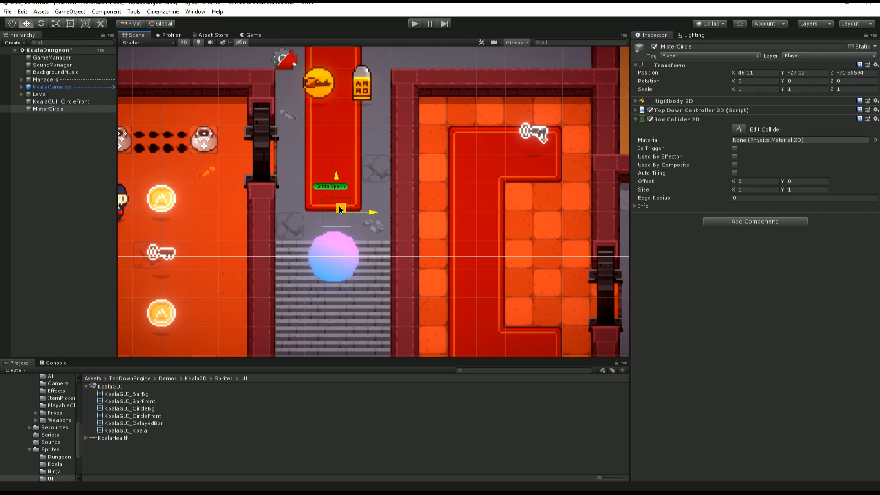
Step: Parent KoalaGUI_CircleFront to MisterCircle and set the Z position of both objects to 0
{"action": "left_click_drag", "start_coordinate": [54, 103], "coordinate": [50, 108]}
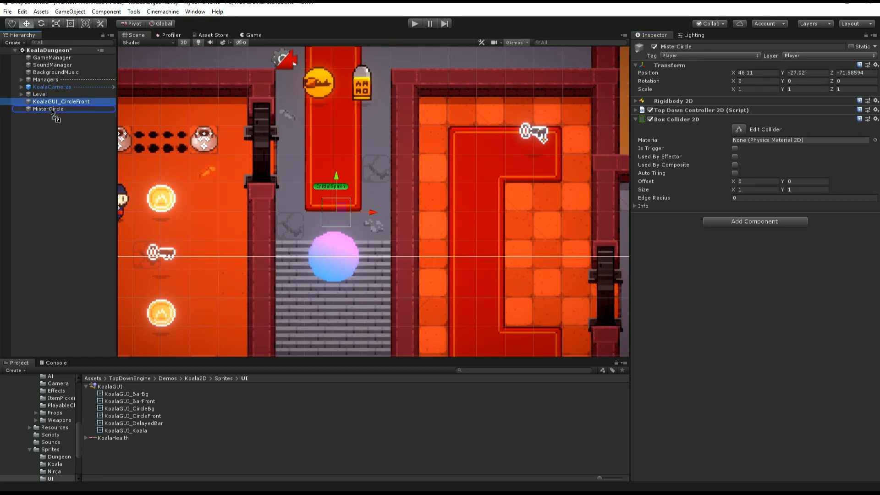
{"action": "left_click", "coordinate": [853, 73]}
{"action": "type", "text": "0"}
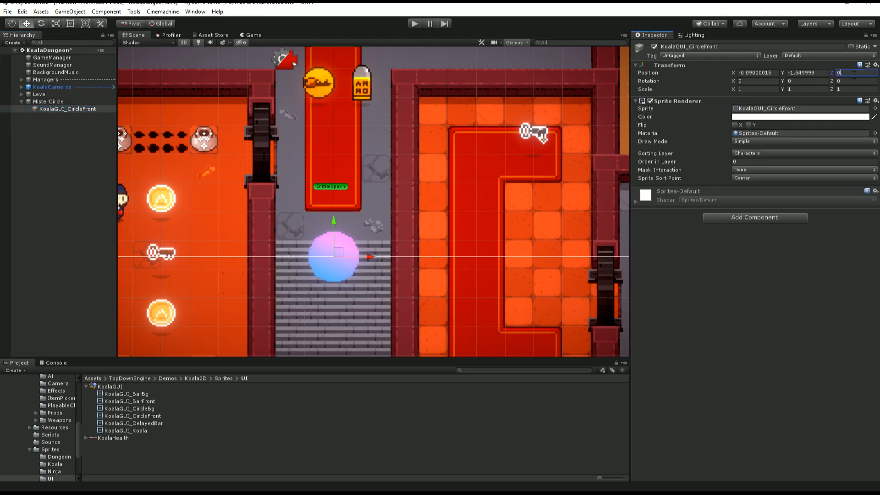
{"action": "left_click", "coordinate": [53, 100]}
{"action": "left_click", "coordinate": [853, 73]}
{"action": "type", "text": "0"}
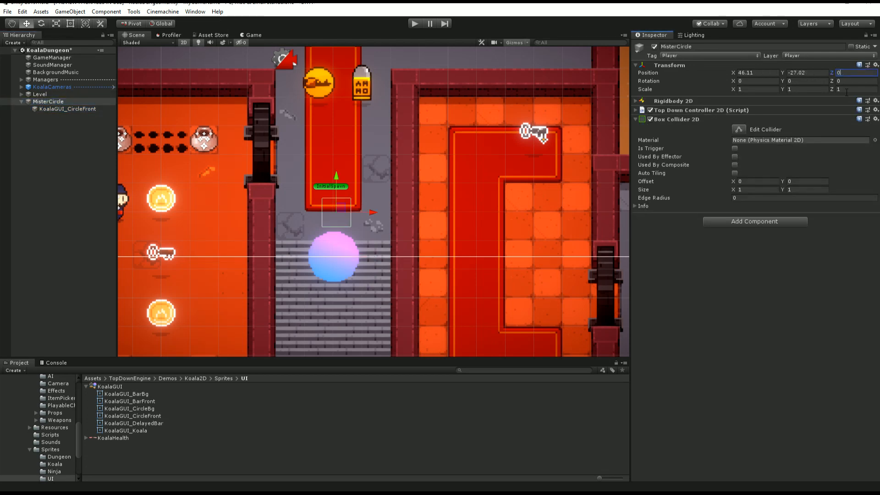
Step: Set the X and Y position of the KoalaGUI_CircleFront child to 0
{"action": "left_click", "coordinate": [79, 108]}
{"action": "left_click", "coordinate": [799, 72]}
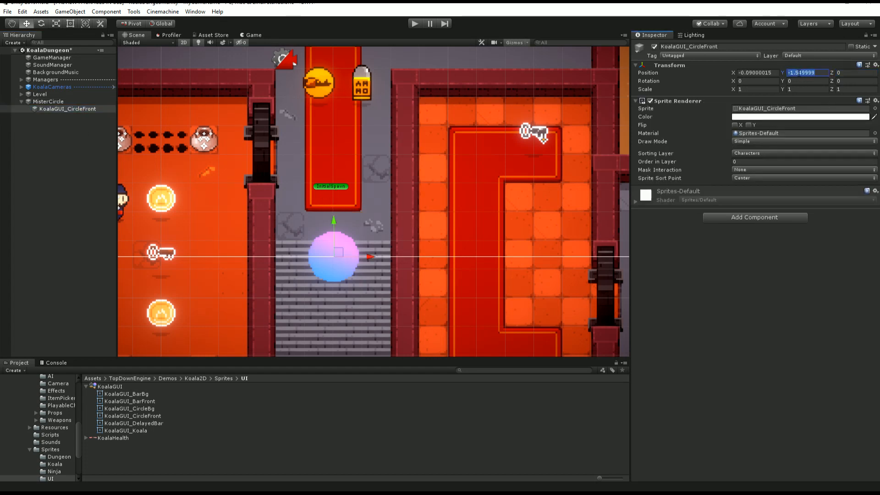
{"action": "type", "text": "0"}
{"action": "left_click", "coordinate": [756, 73]}
{"action": "type", "text": "0"}
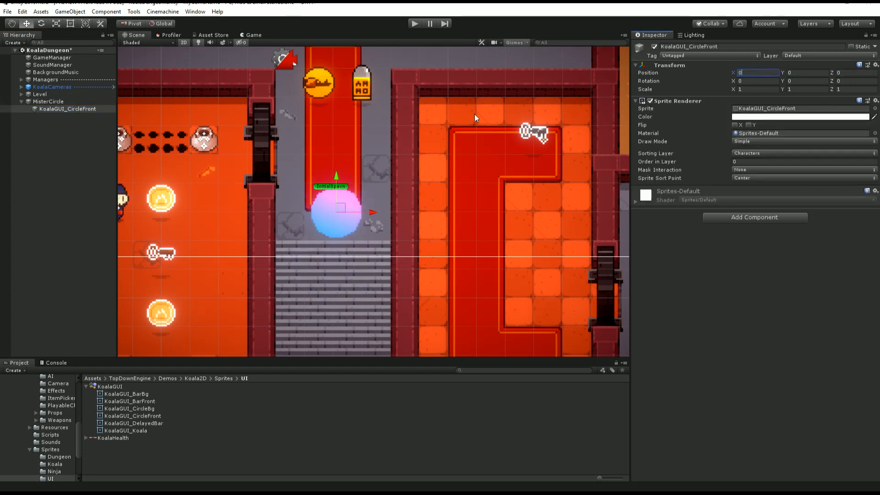
Step: Raise the KoalaGUI_CircleFront child to about Y 0.378 so MisterCircle's box collider sits at the circle's lower edge
{"action": "left_click", "coordinate": [56, 104]}
{"action": "left_click", "coordinate": [65, 108]}
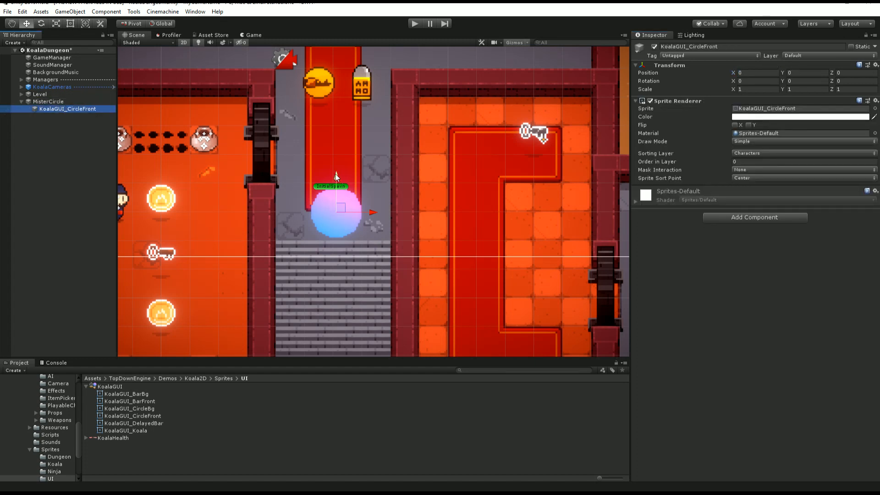
{"action": "left_click_drag", "start_coordinate": [334, 174], "coordinate": [337, 160]}
{"action": "left_click", "coordinate": [46, 101]}
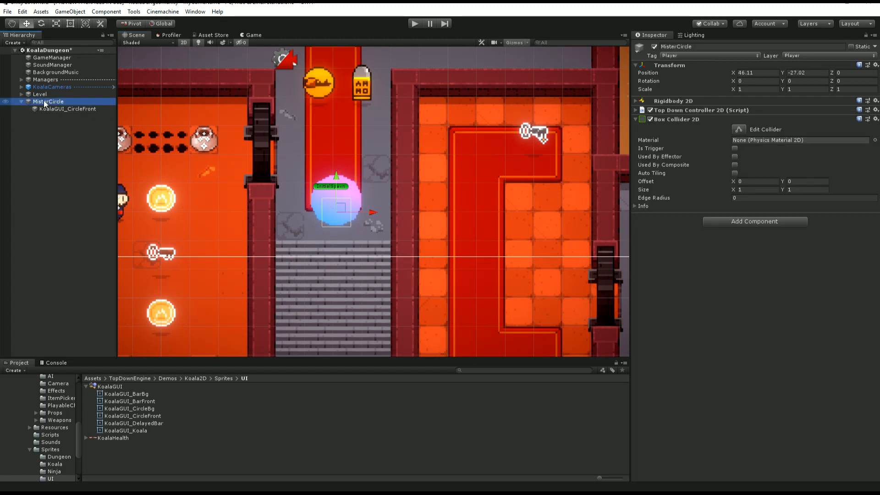
{"action": "scroll", "coordinate": [350, 218], "scroll_direction": "up", "scroll_amount": 2}
{"action": "scroll", "coordinate": [353, 237], "scroll_direction": "up", "scroll_amount": 3}
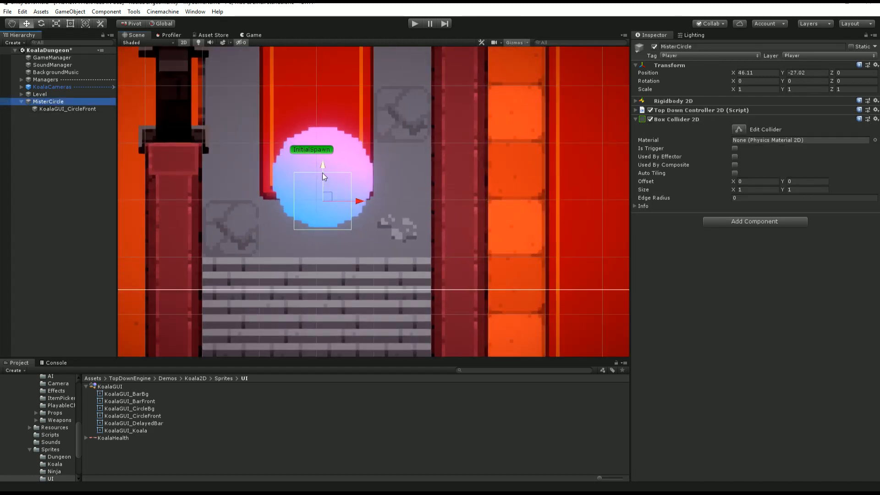
{"action": "left_click", "coordinate": [73, 109]}
{"action": "left_click_drag", "start_coordinate": [320, 146], "coordinate": [321, 149]}
{"action": "left_click", "coordinate": [77, 101]}
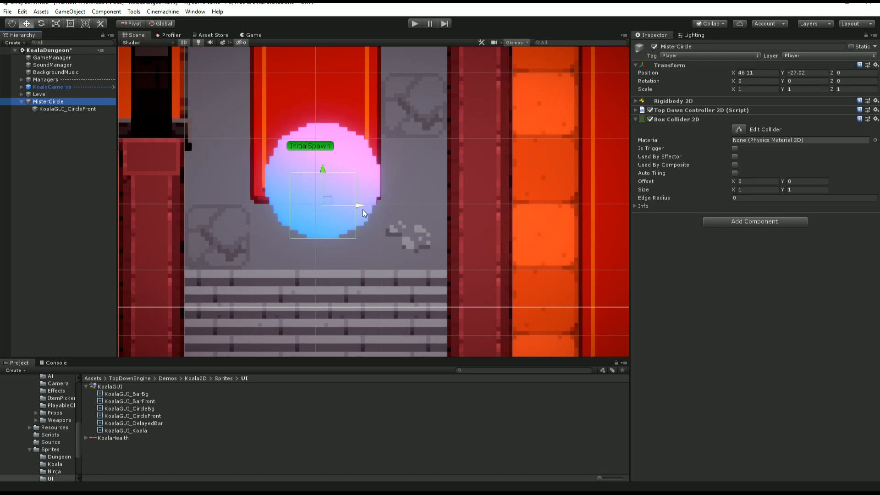
{"action": "left_click", "coordinate": [672, 119]}
Step: Add a Sorting Group component to MisterCircle and set its Sorting Layer to Characters
{"action": "left_click", "coordinate": [752, 135]}
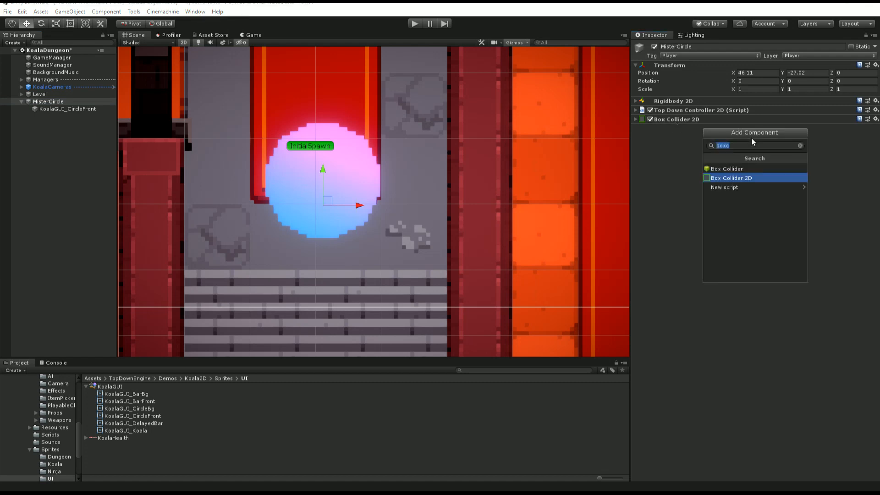
{"action": "type", "text": "rti"}
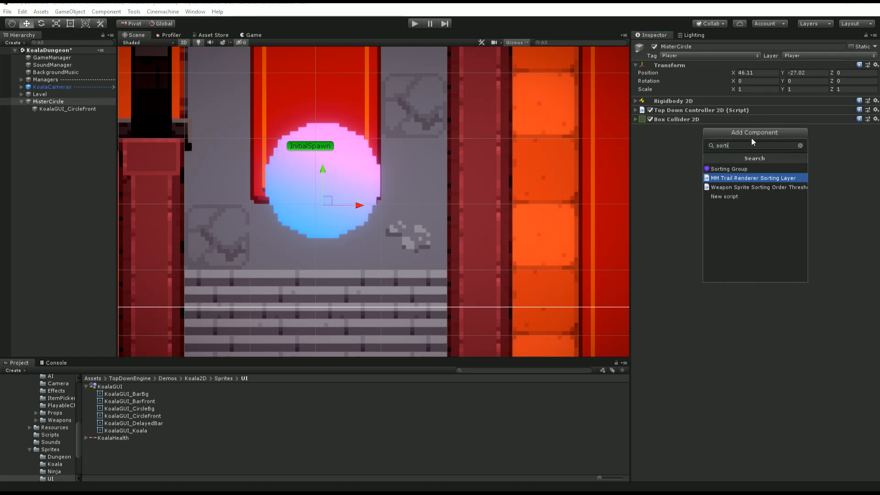
{"action": "key", "text": "Return"}
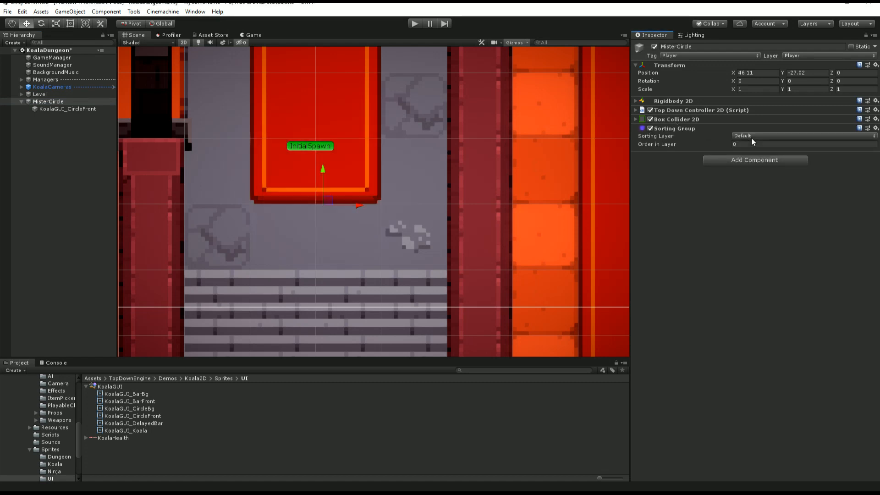
{"action": "left_click", "coordinate": [751, 137]}
{"action": "left_click", "coordinate": [769, 190]}
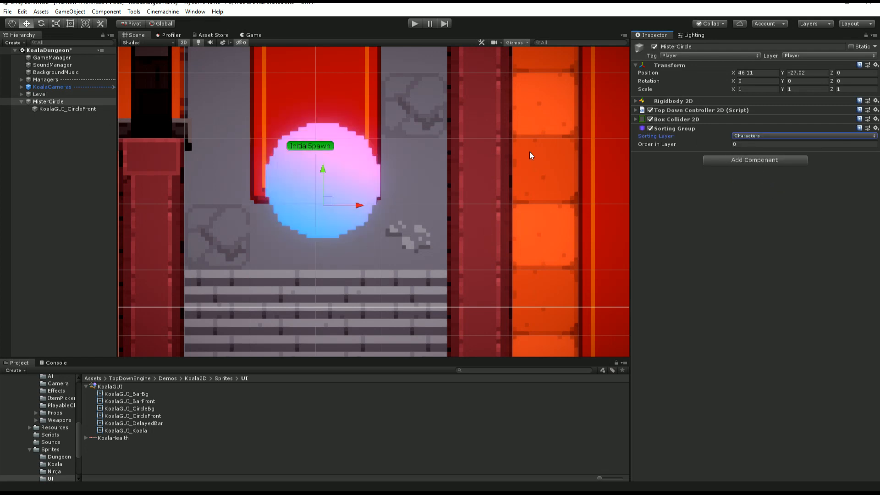
{"action": "left_click", "coordinate": [692, 128]}
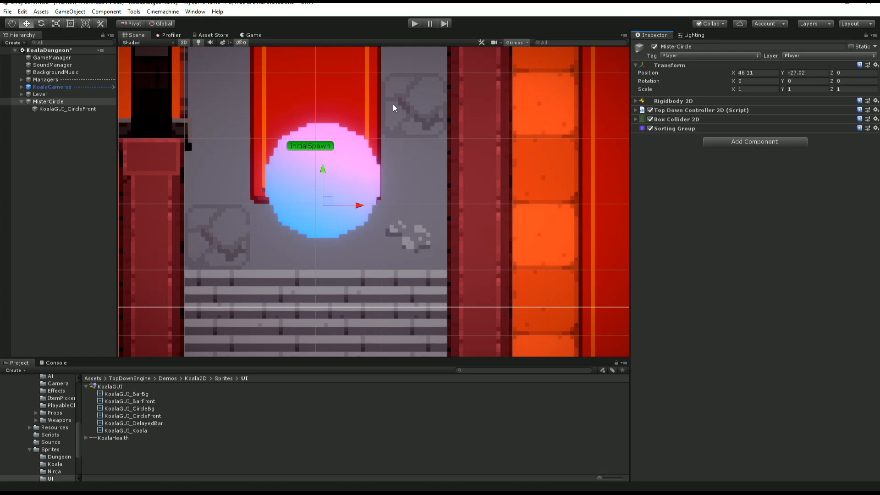
Step: Move the InitialSpawn checkpoint above the circle, to about X 75.803, Y -24.829
{"action": "left_click", "coordinate": [317, 147]}
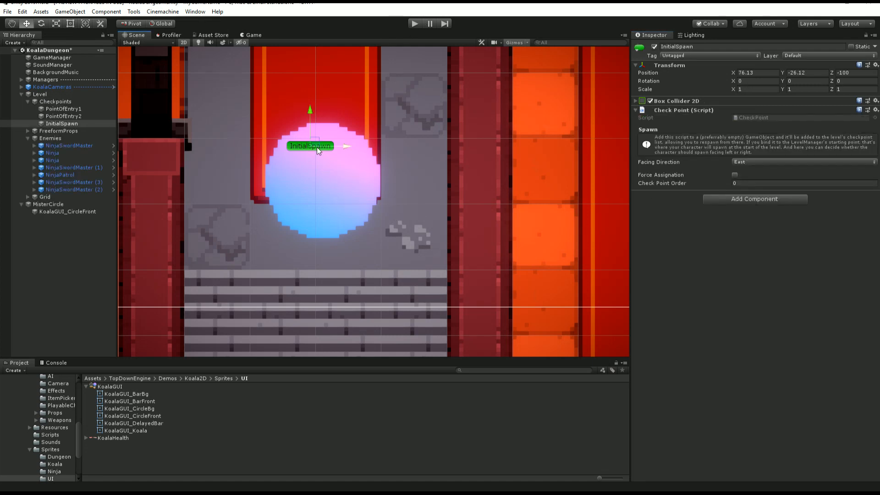
{"action": "scroll", "coordinate": [317, 147], "scroll_direction": "down", "scroll_amount": 2}
{"action": "left_click_drag", "start_coordinate": [320, 144], "coordinate": [305, 81]}
Step: Play the scene and walk the player around near the circle to check how they sort against each other, and stop playing
{"action": "left_click", "coordinate": [413, 25]}
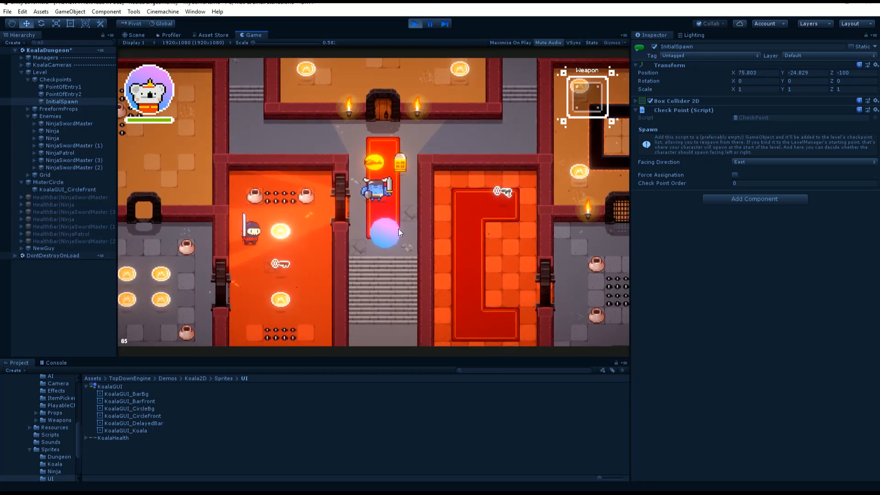
{"action": "key", "text": "Right"}
{"action": "key", "text": "Up"}
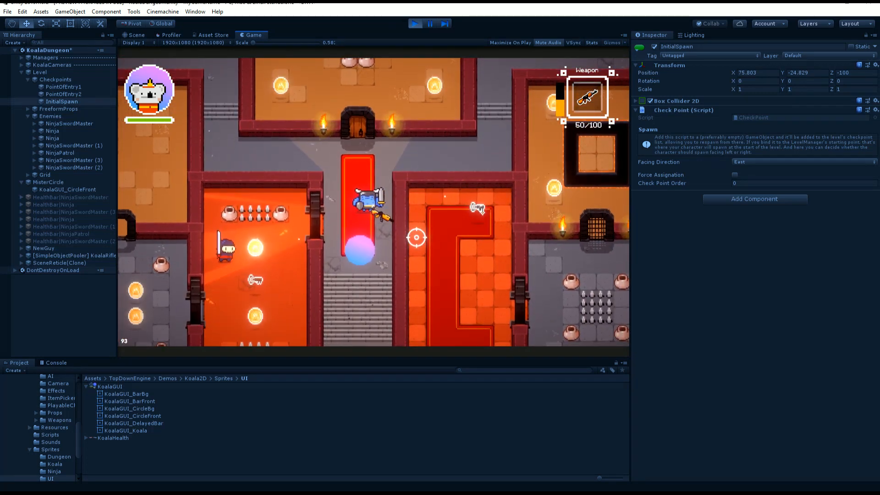
{"action": "key", "text": "w"}
{"action": "key", "text": "d"}
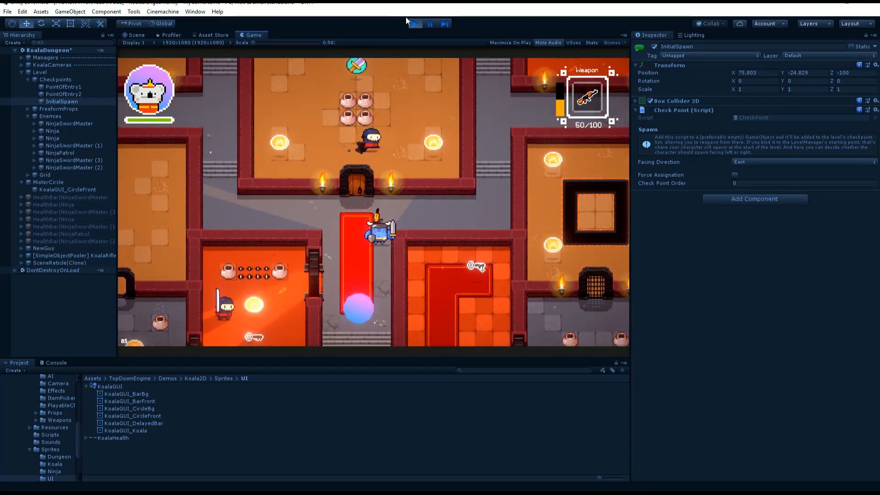
{"action": "left_click", "coordinate": [416, 24]}
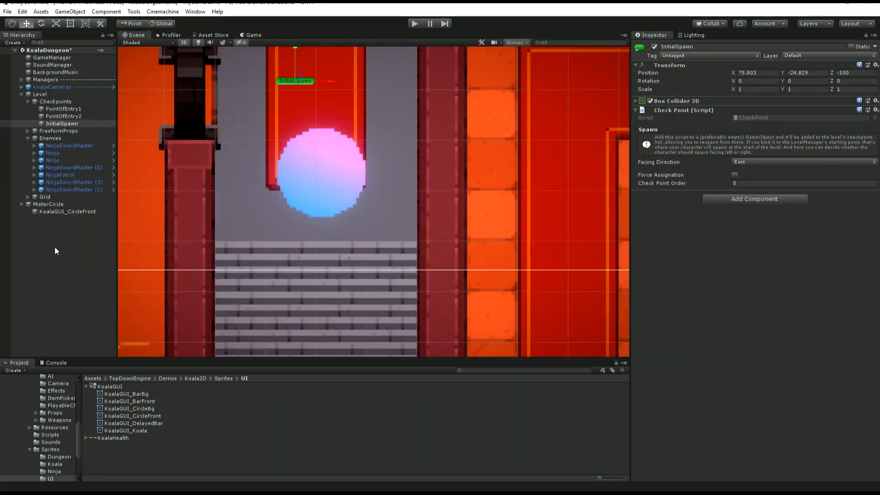
Step: Add the TopDown Engine Character component to MisterCircle
{"action": "left_click", "coordinate": [48, 204]}
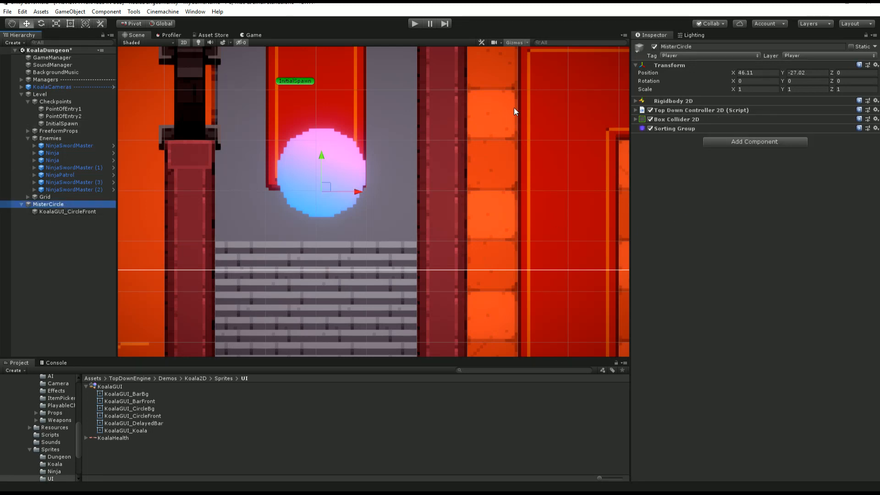
{"action": "left_click", "coordinate": [722, 140]}
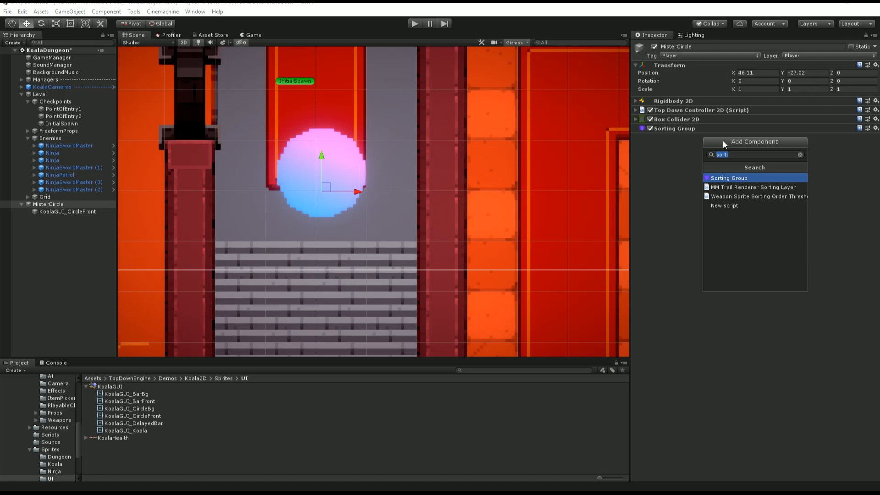
{"action": "type", "text": "charac"}
{"action": "key", "text": "Return"}
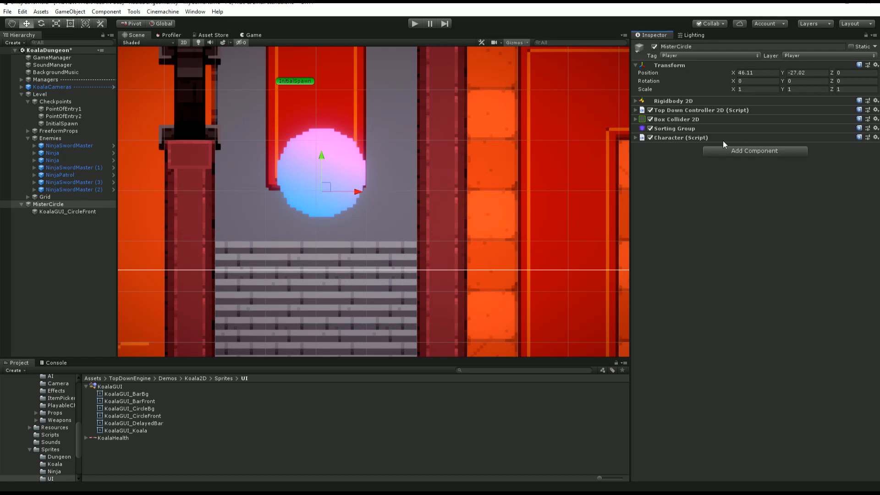
Step: Set MisterCircle's Character Type to Player and Player ID to Player1, and assign the KoalaGUI_CircleFront child as its Character Model
{"action": "left_click", "coordinate": [675, 138]}
{"action": "left_click", "coordinate": [746, 187]}
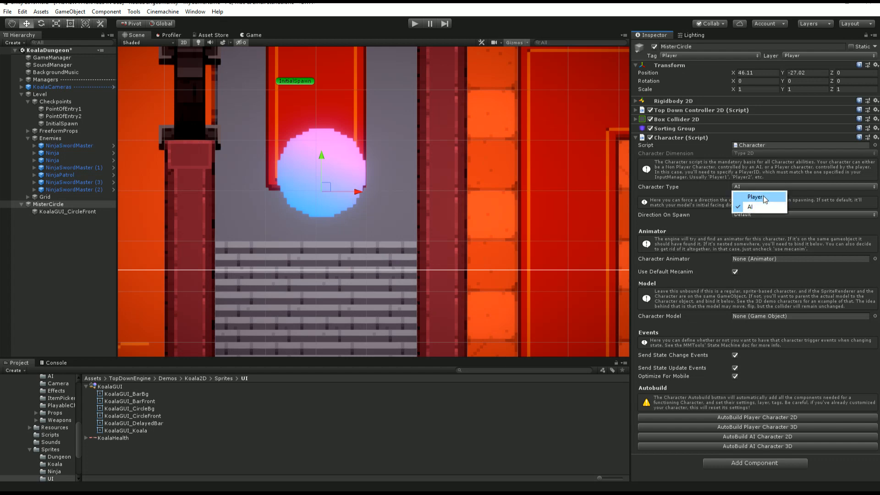
{"action": "left_click", "coordinate": [763, 195]}
{"action": "left_click", "coordinate": [749, 200]}
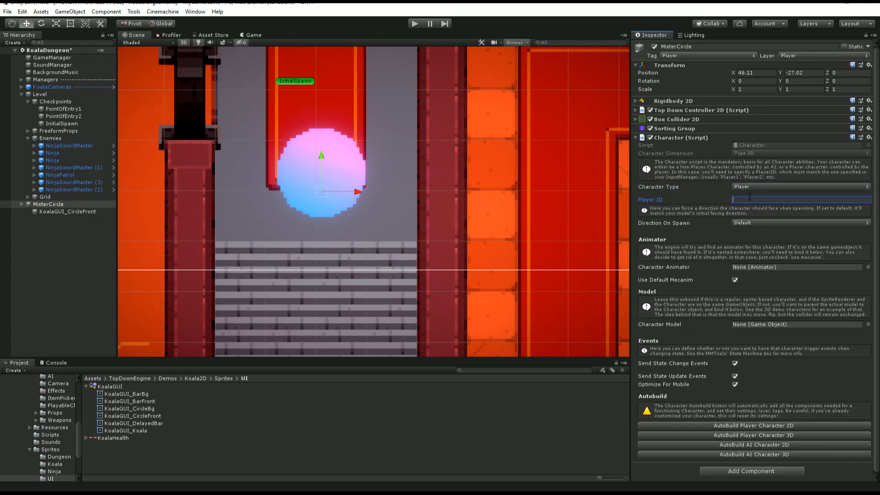
{"action": "type", "text": "Player1"}
{"action": "left_click_drag", "start_coordinate": [54, 210], "coordinate": [753, 324]}
Step: Rename MisterCircle's child object KoalaGUI_CircleFront as MisterCircleModel
{"action": "left_click", "coordinate": [67, 212]}
{"action": "left_click", "coordinate": [67, 211]}
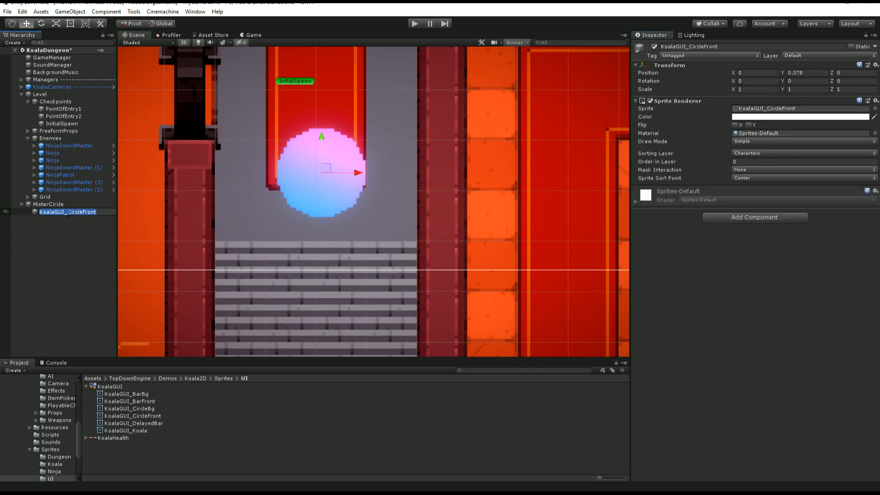
{"action": "type", "text": "Mister"}
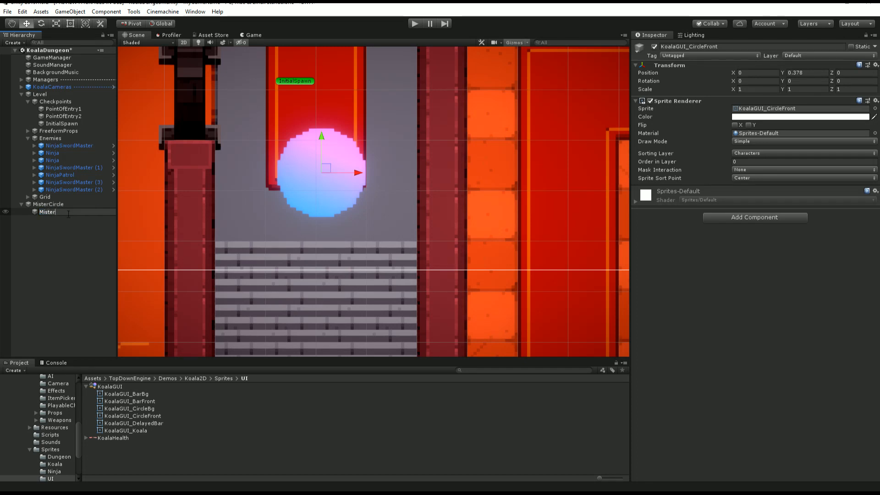
{"action": "type", "text": "CircleModel"}
{"action": "key", "text": "Return"}
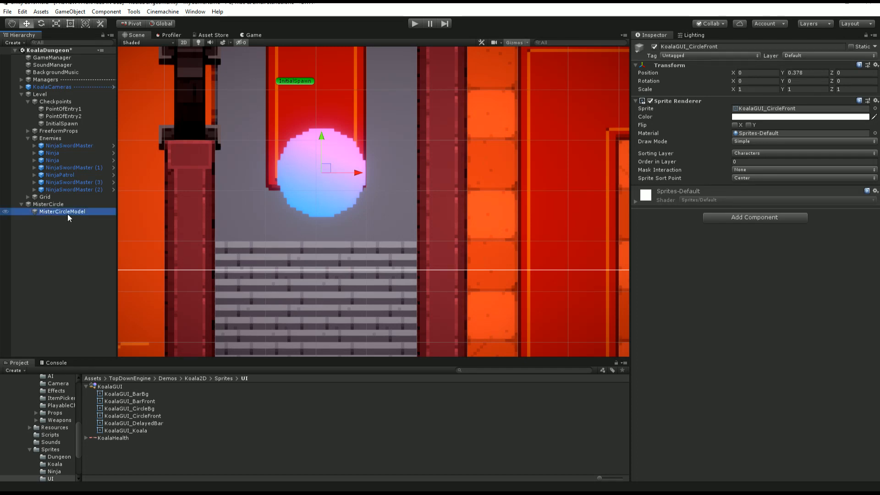
Step: Add the Character Movement component to the MisterCircle parent object
{"action": "left_click", "coordinate": [49, 204]}
{"action": "left_click", "coordinate": [688, 138]}
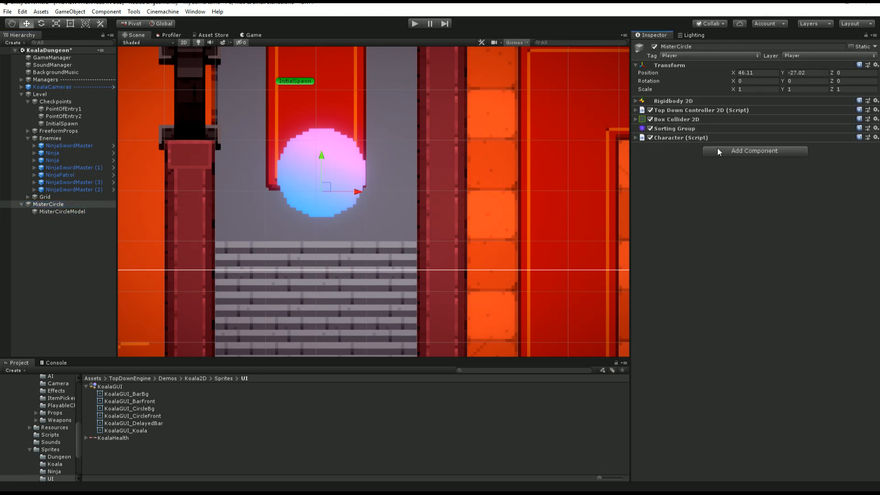
{"action": "left_click", "coordinate": [724, 152]}
{"action": "type", "text": "charactert"}
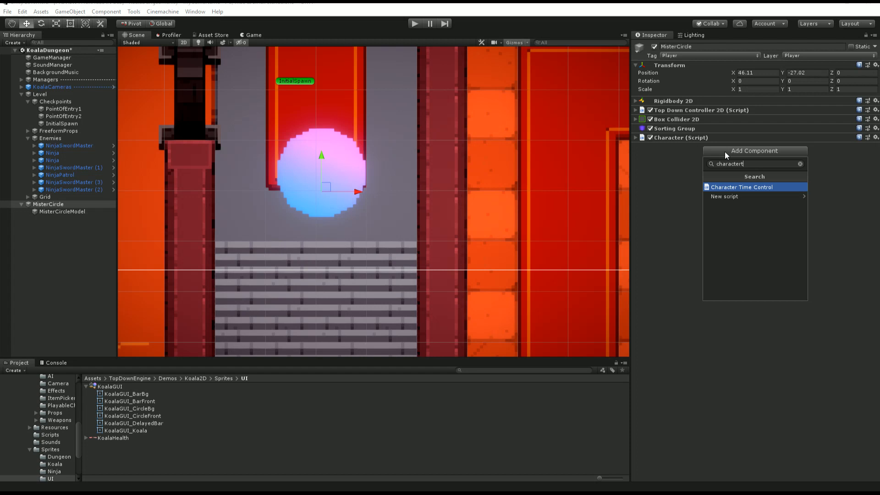
{"action": "key", "text": "BackSpace"}
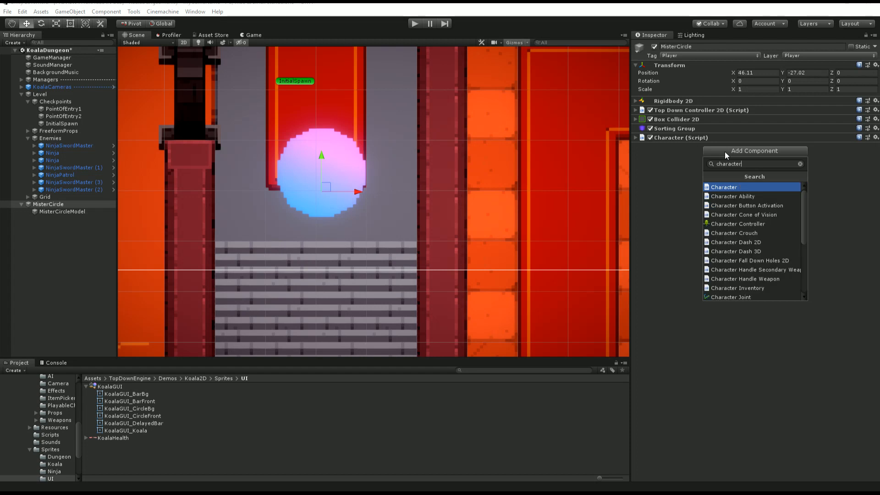
{"action": "type", "text": "mo"}
{"action": "key", "text": "Return"}
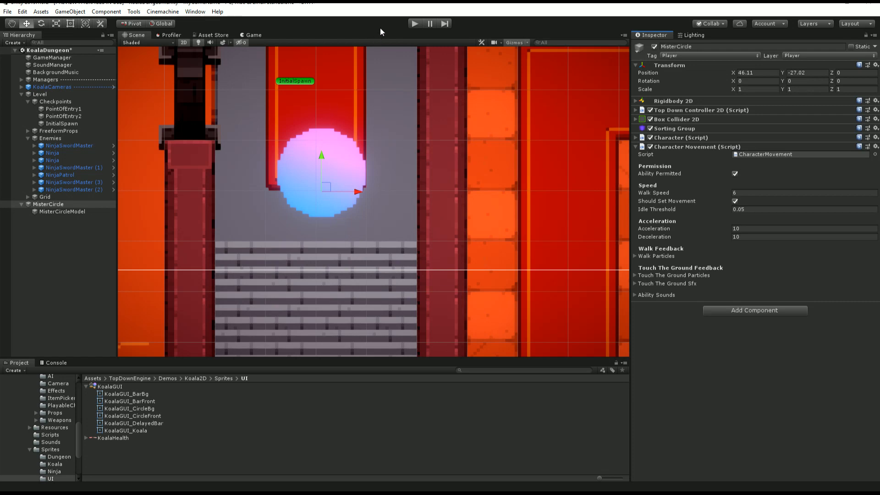
Step: Play the scene and walk through the corridors to test MisterCircle's movement, and stop playing
{"action": "left_click", "coordinate": [415, 24]}
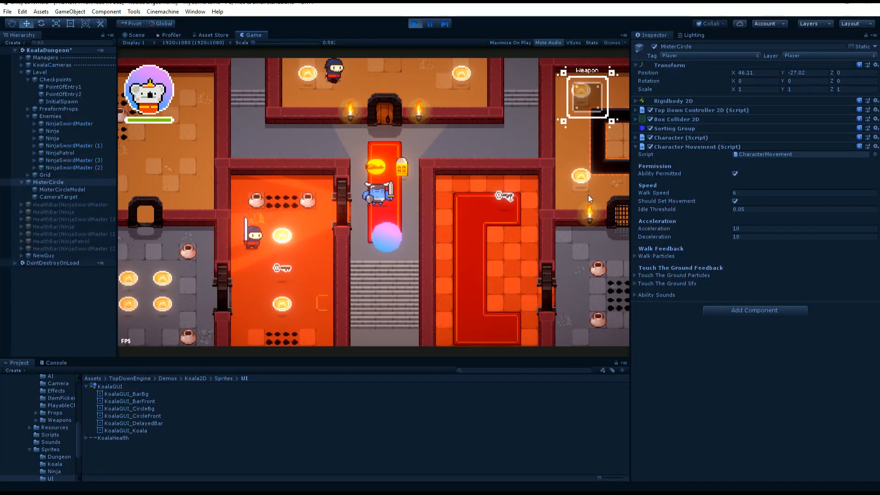
{"action": "key", "text": "d"}
{"action": "key", "text": "s"}
{"action": "key", "text": "w"}
{"action": "key", "text": "a"}
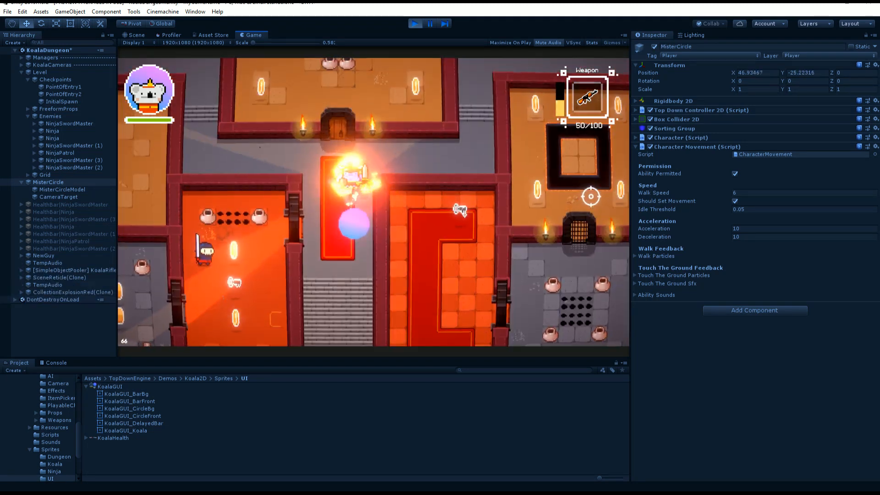
{"action": "key", "text": "s"}
{"action": "key", "text": "d"}
{"action": "key", "text": "w"}
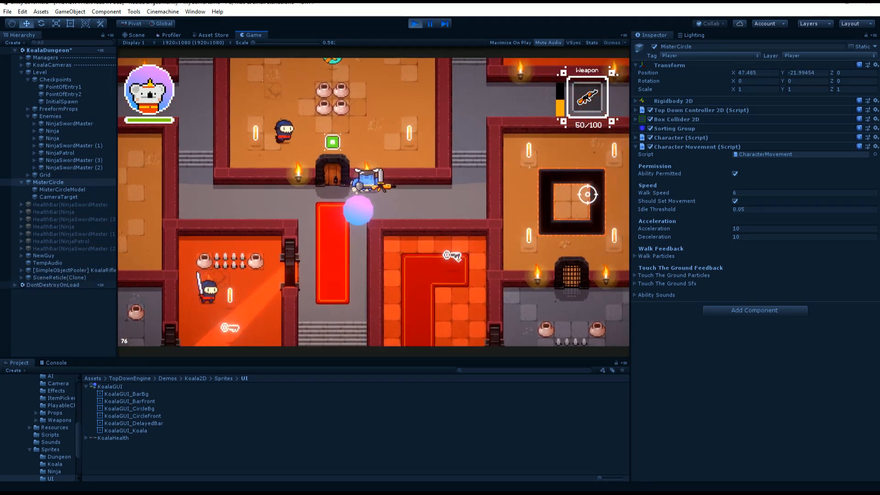
{"action": "key", "text": "d"}
{"action": "key", "text": "d"}
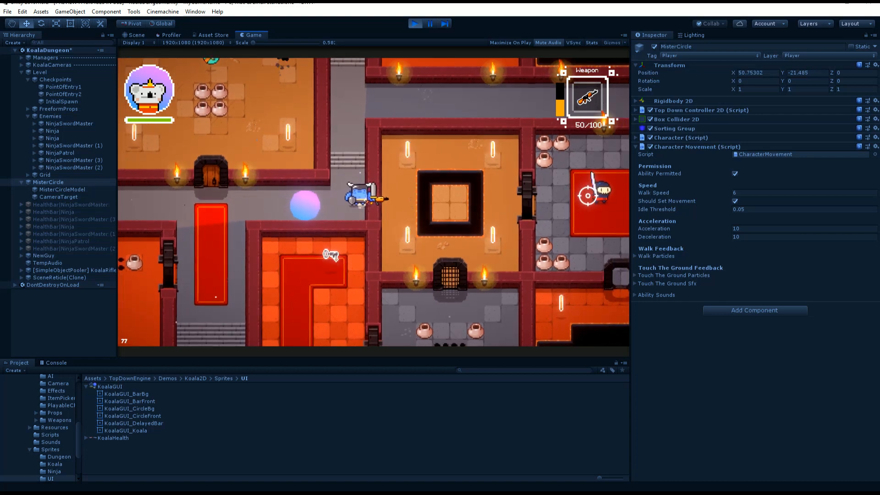
{"action": "key", "text": "w"}
{"action": "key", "text": "s"}
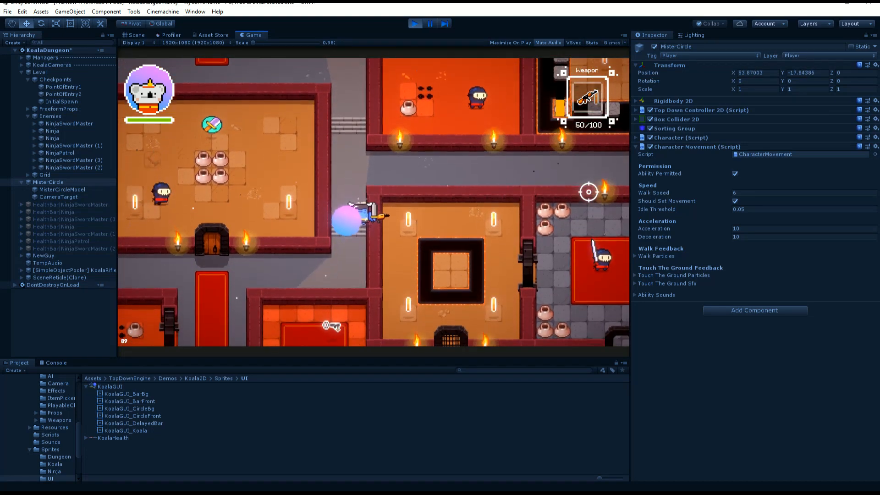
{"action": "key", "text": "a"}
{"action": "key", "text": "a"}
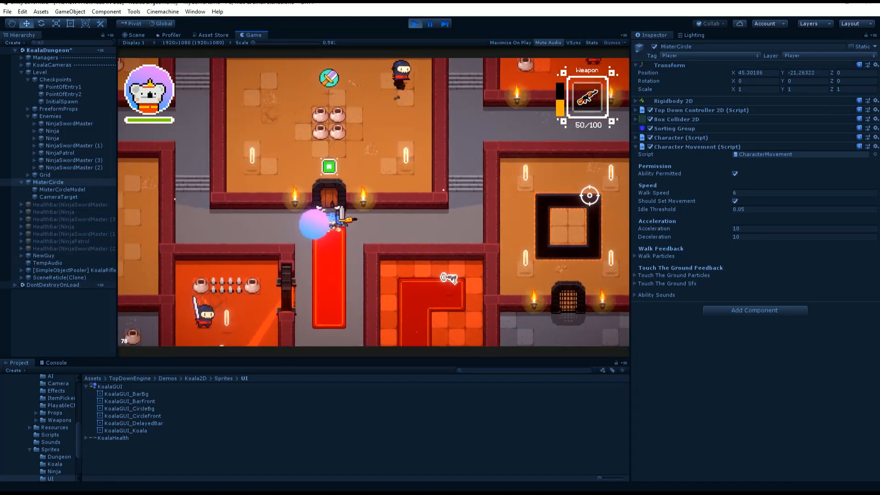
{"action": "left_click", "coordinate": [414, 23]}
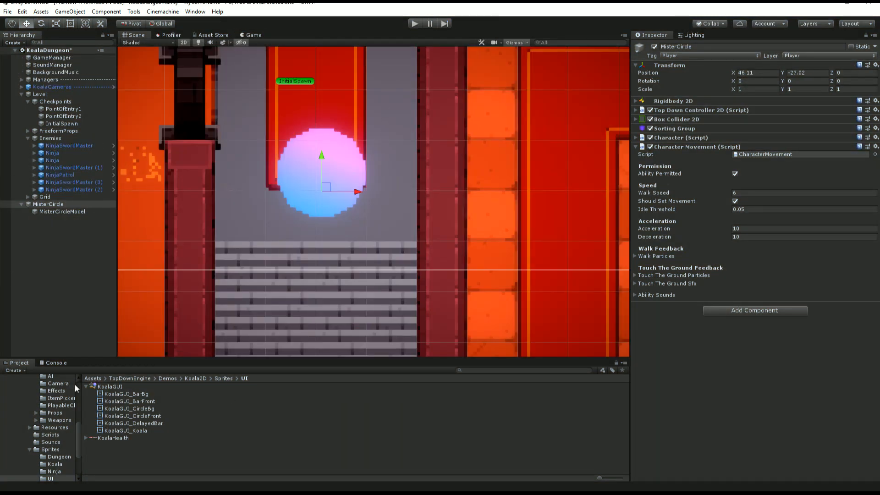
Step: Save MisterCircle as a prefab in Koala2D's Prefabs/PlayableCharacters folder and delete its instance from the scene
{"action": "left_click", "coordinate": [86, 386]}
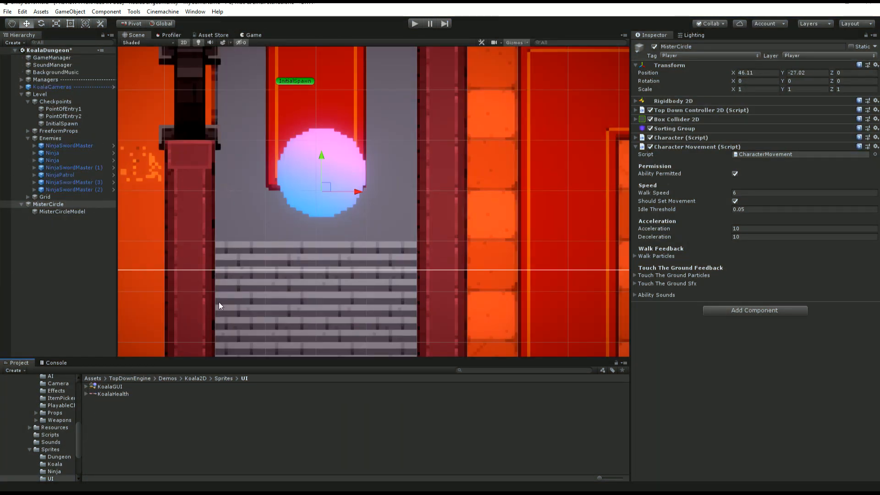
{"action": "scroll", "coordinate": [50, 440], "scroll_direction": "up", "scroll_amount": 3}
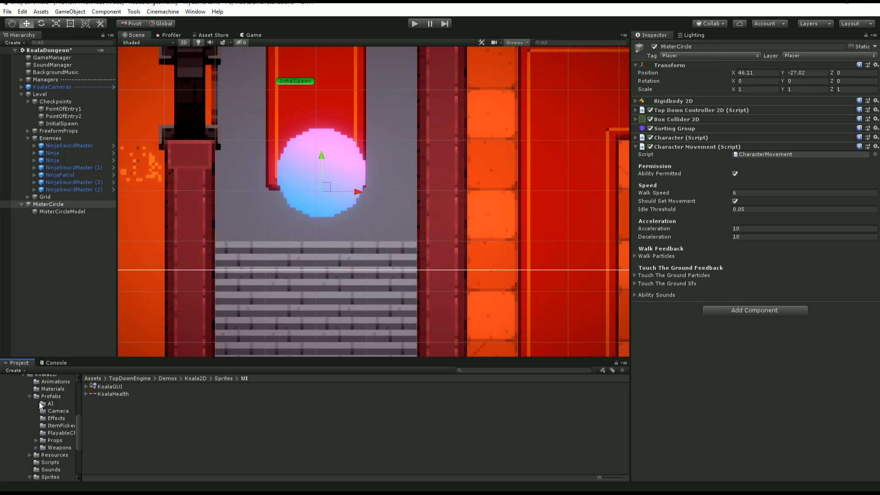
{"action": "left_click", "coordinate": [49, 396]}
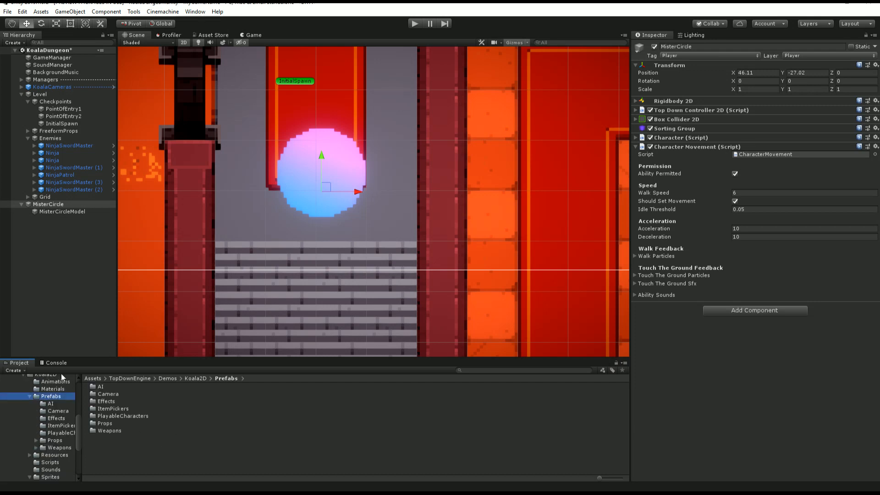
{"action": "double_click", "coordinate": [130, 416]}
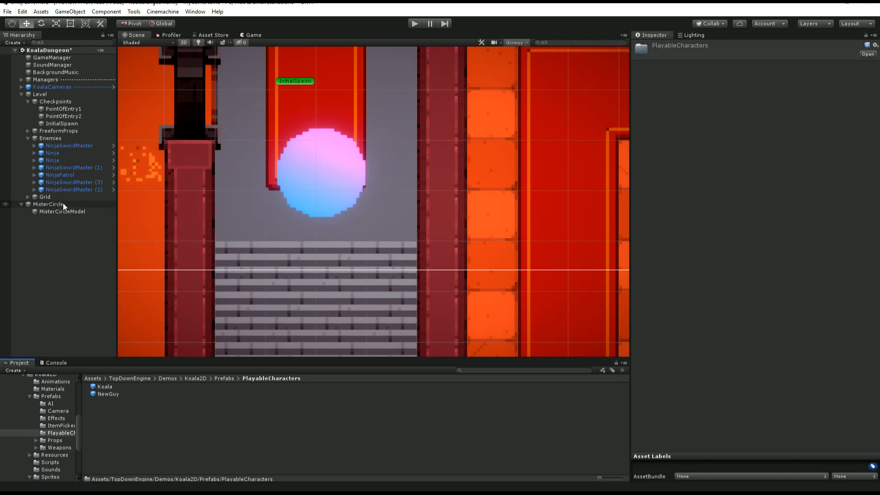
{"action": "left_click_drag", "start_coordinate": [62, 204], "coordinate": [126, 447]}
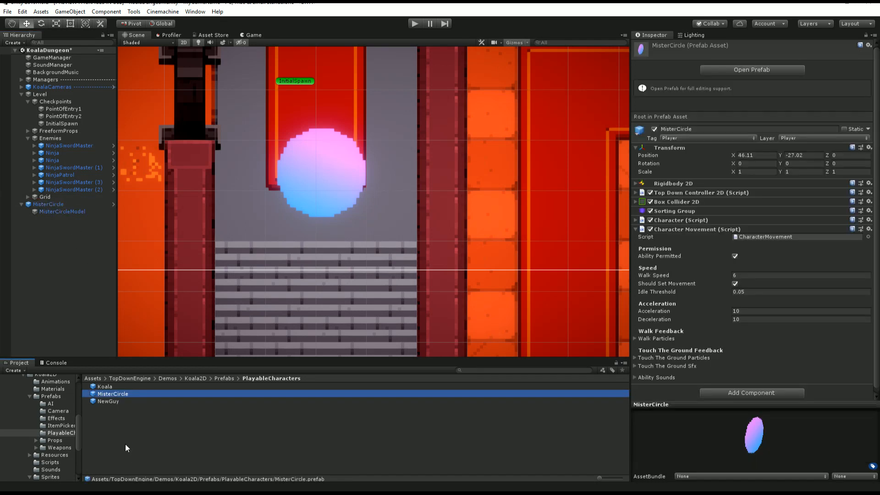
{"action": "left_click", "coordinate": [54, 203]}
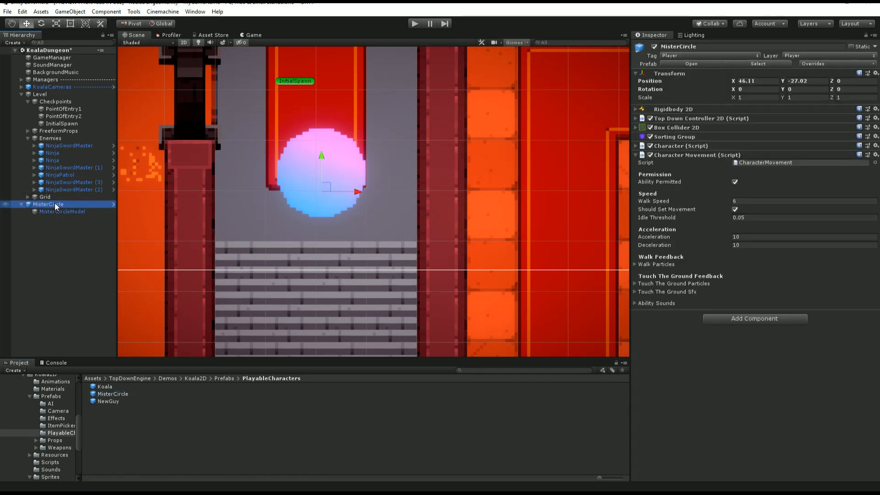
{"action": "key", "text": "Delete"}
Step: Assign the MisterCircle prefab as Element 0 of the LevelManager's Player Prefabs
{"action": "left_click", "coordinate": [55, 94]}
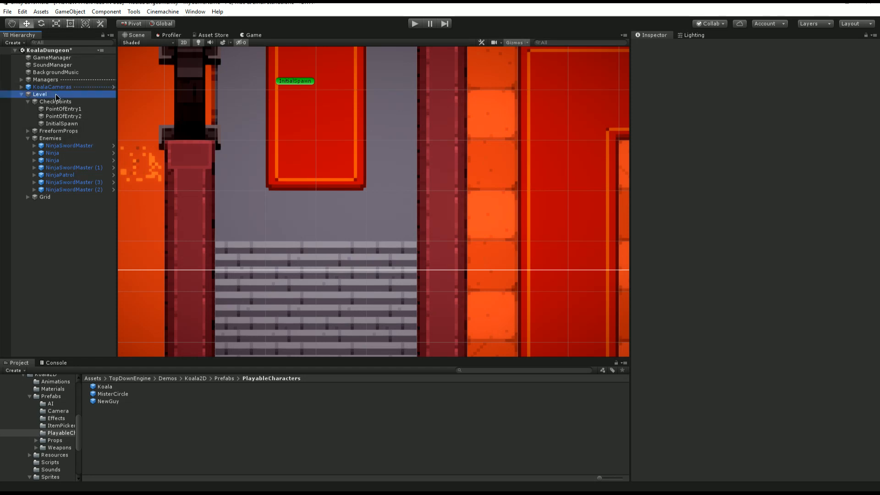
{"action": "key", "text": "Left"}
{"action": "left_click", "coordinate": [62, 77]}
{"action": "key", "text": "Right"}
{"action": "left_click", "coordinate": [65, 86]}
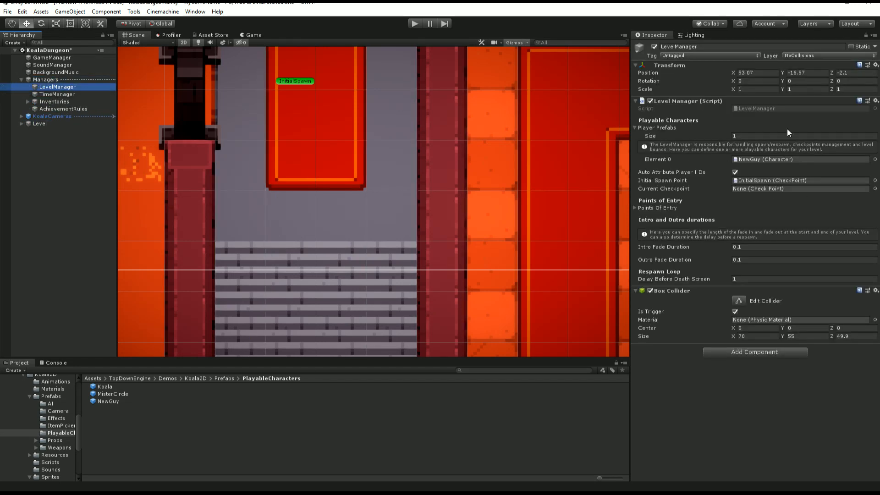
{"action": "left_click_drag", "start_coordinate": [105, 395], "coordinate": [793, 161]}
Step: Move the InitialSpawn checkpoint down just below the red carpet, to about X 76.16, Y -27.46
{"action": "middle_click_drag", "start_coordinate": [354, 160], "coordinate": [399, 264]}
{"action": "left_click", "coordinate": [339, 184]}
{"action": "scroll", "coordinate": [366, 211], "scroll_direction": "down", "scroll_amount": 6}
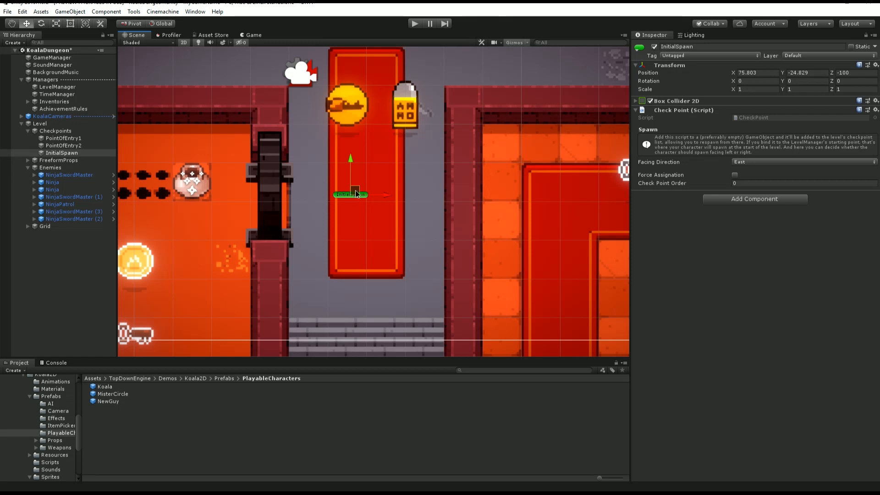
{"action": "left_click_drag", "start_coordinate": [356, 191], "coordinate": [369, 292]}
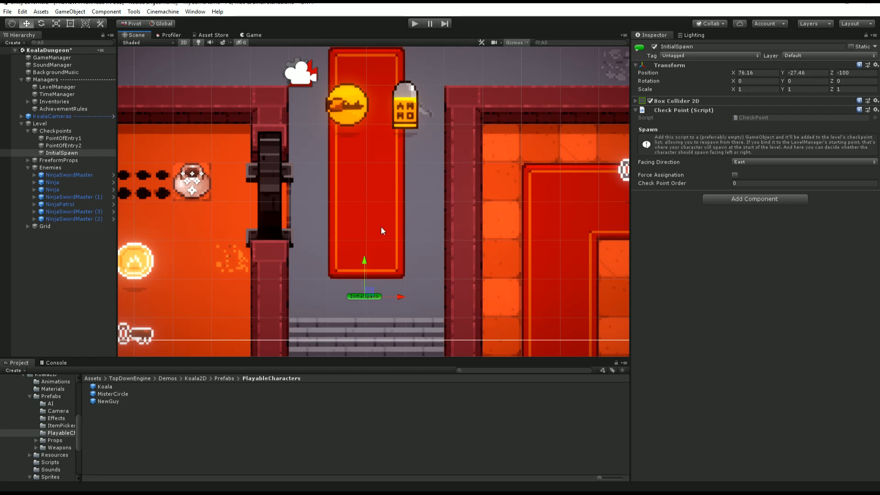
Step: Play the scene and steer the spawned MisterCircle around the dungeon and through its teleporters, and stop playing
{"action": "left_click", "coordinate": [414, 24]}
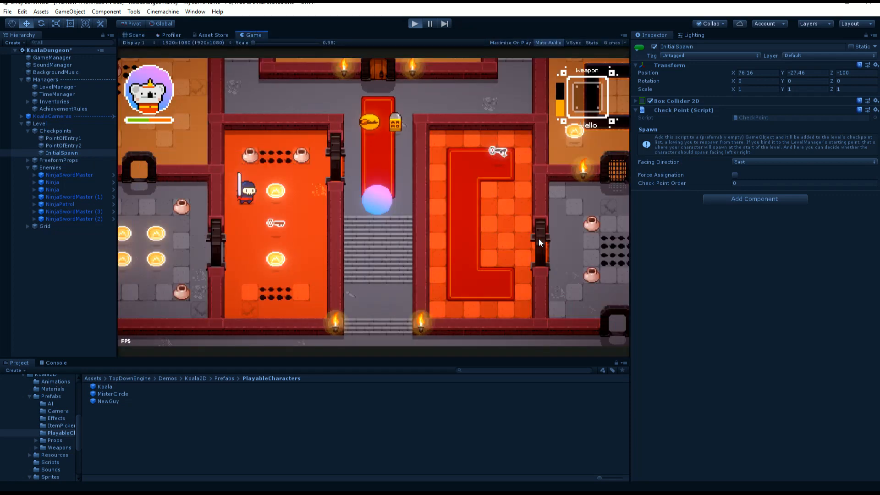
{"action": "key", "text": "Up"}
{"action": "key", "text": "Left"}
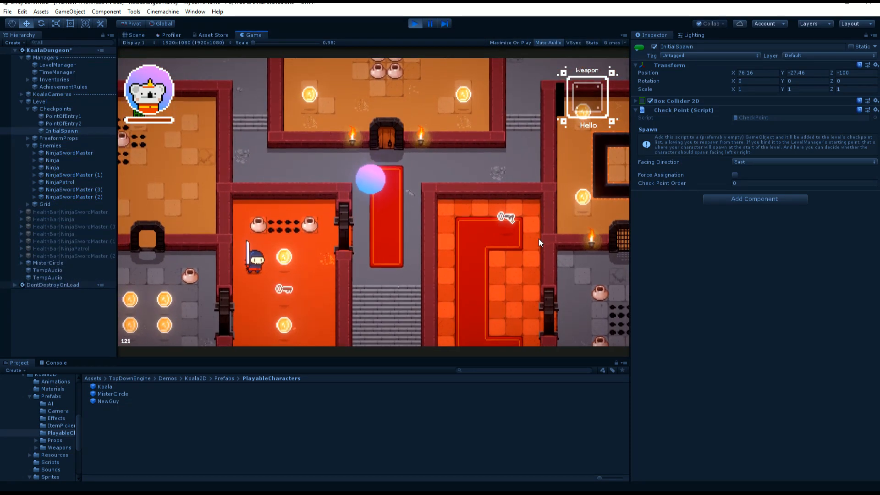
{"action": "key", "text": "Up"}
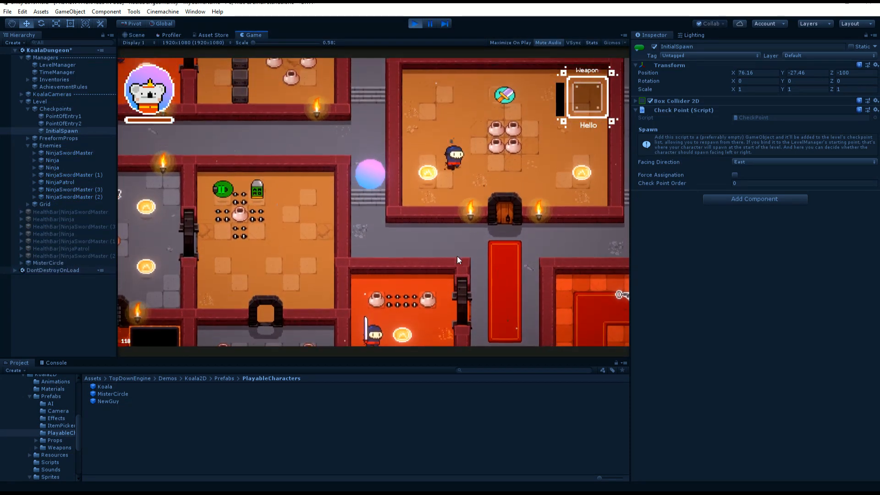
{"action": "key", "text": "Left"}
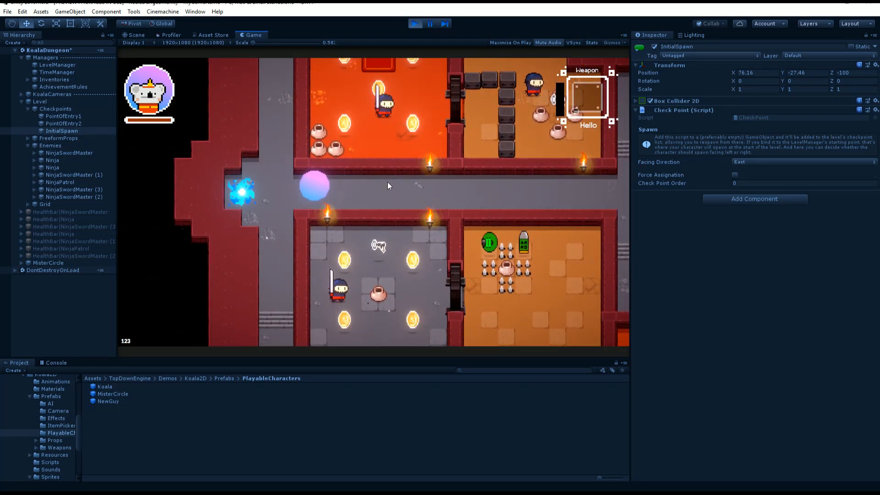
{"action": "key", "text": "Right"}
{"action": "key", "text": "Down"}
{"action": "key", "text": "Left"}
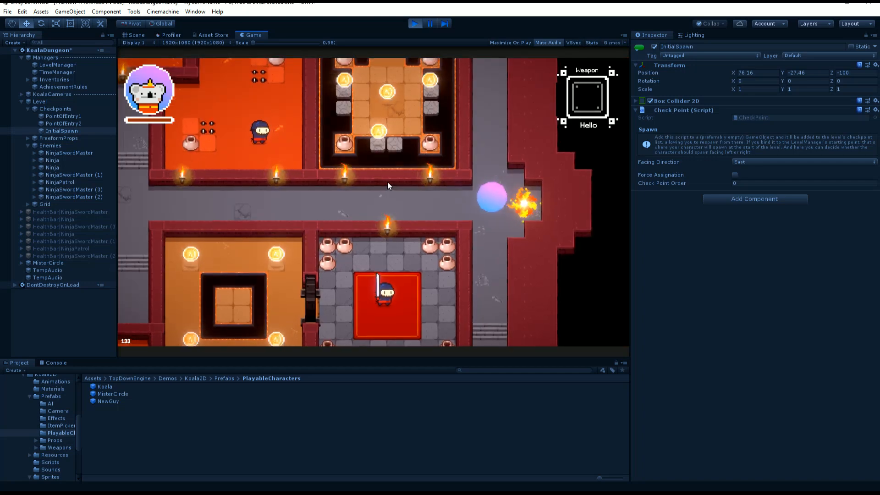
{"action": "key", "text": "Right"}
{"action": "key", "text": "Left"}
{"action": "key", "text": "Up"}
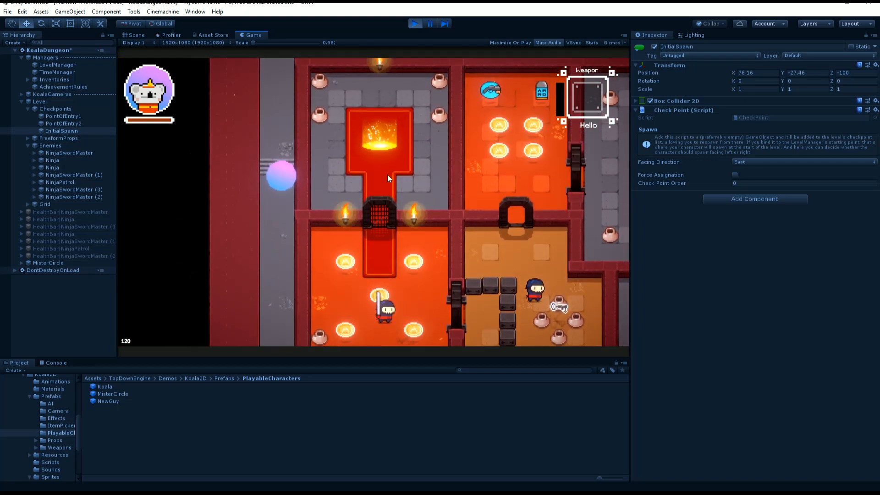
{"action": "key", "text": "Right"}
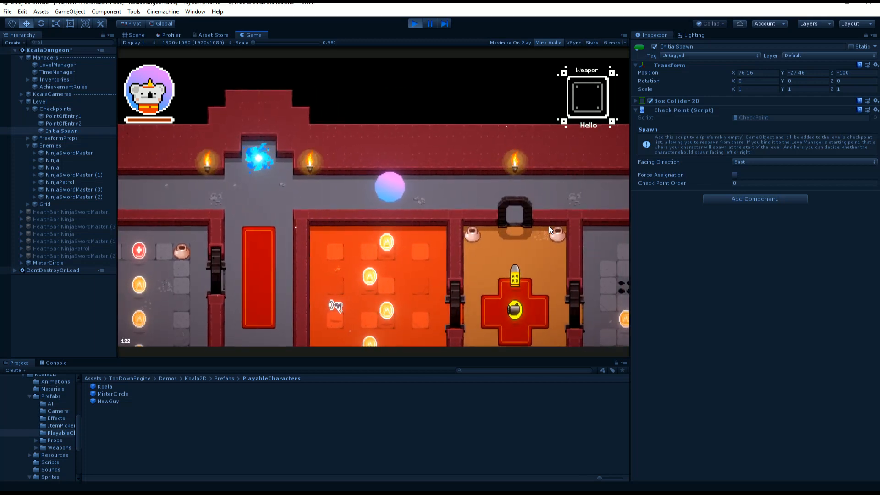
{"action": "left_click", "coordinate": [415, 23]}
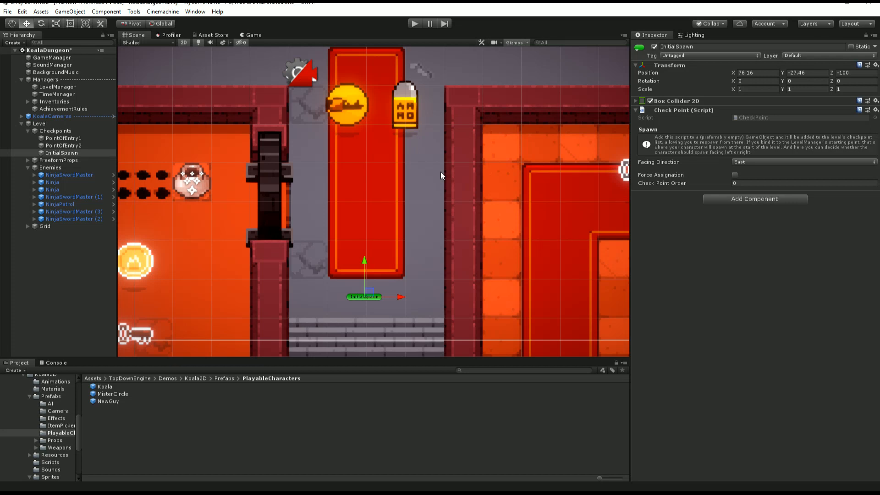